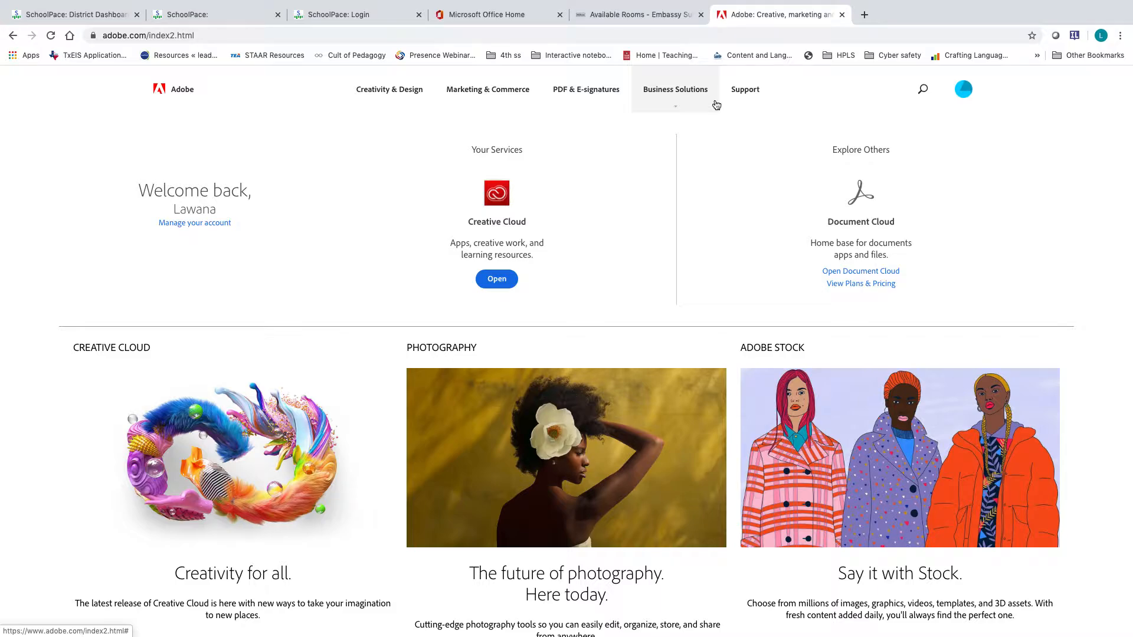
Check the signed-in account's options on the Adobe home page and close them.
{"action": "left_click", "coordinate": [509, 32]}
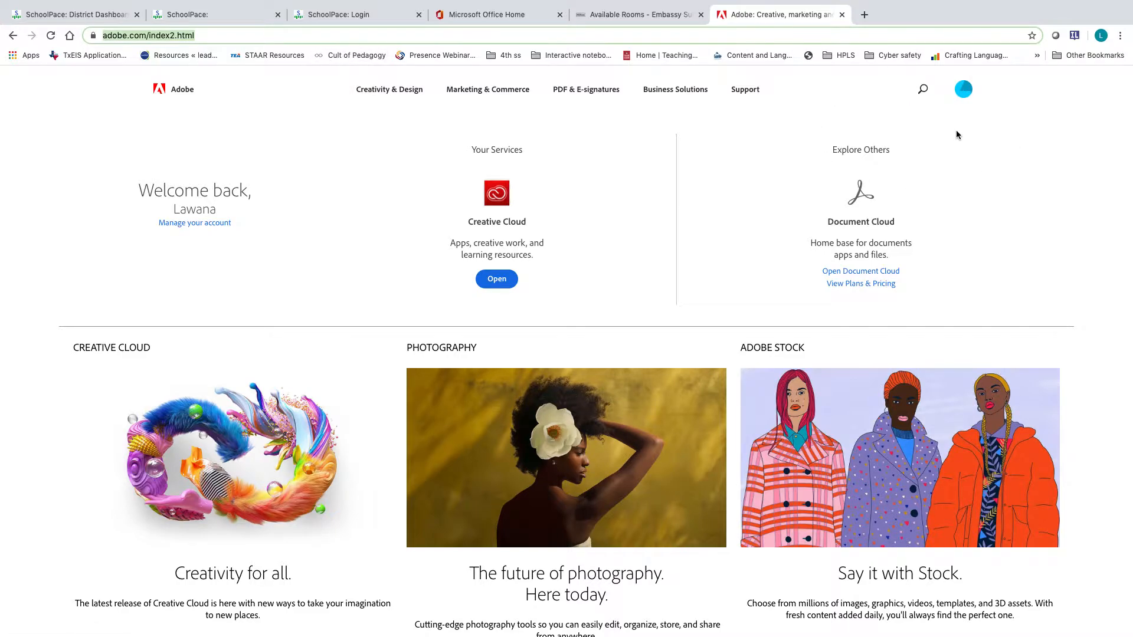
{"action": "left_click", "coordinate": [964, 95]}
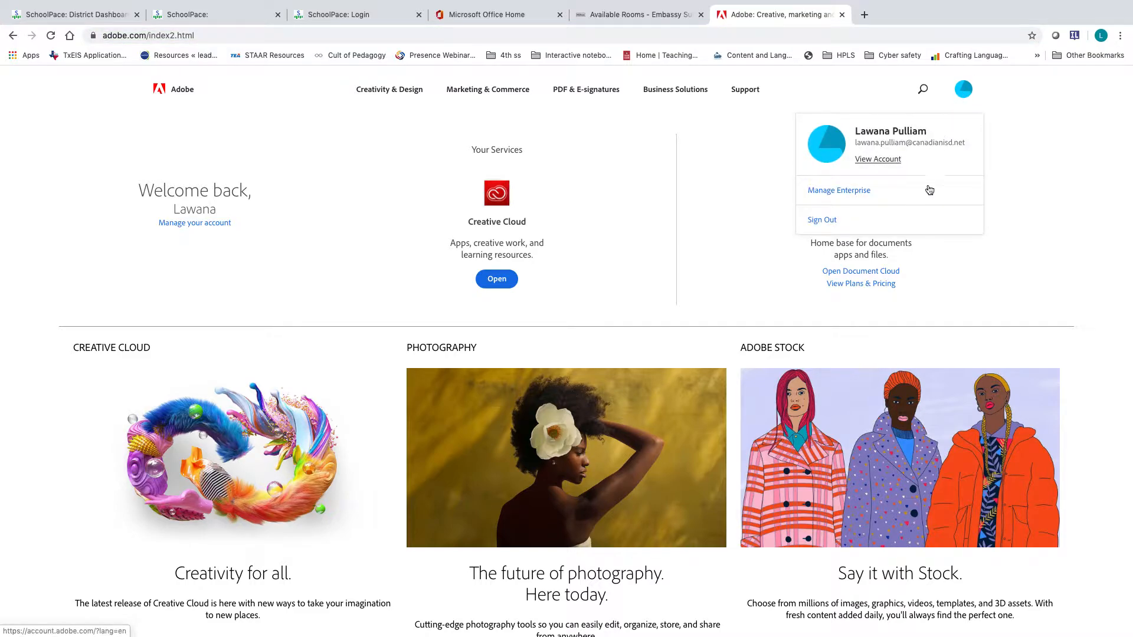
{"action": "left_click", "coordinate": [1041, 174]}
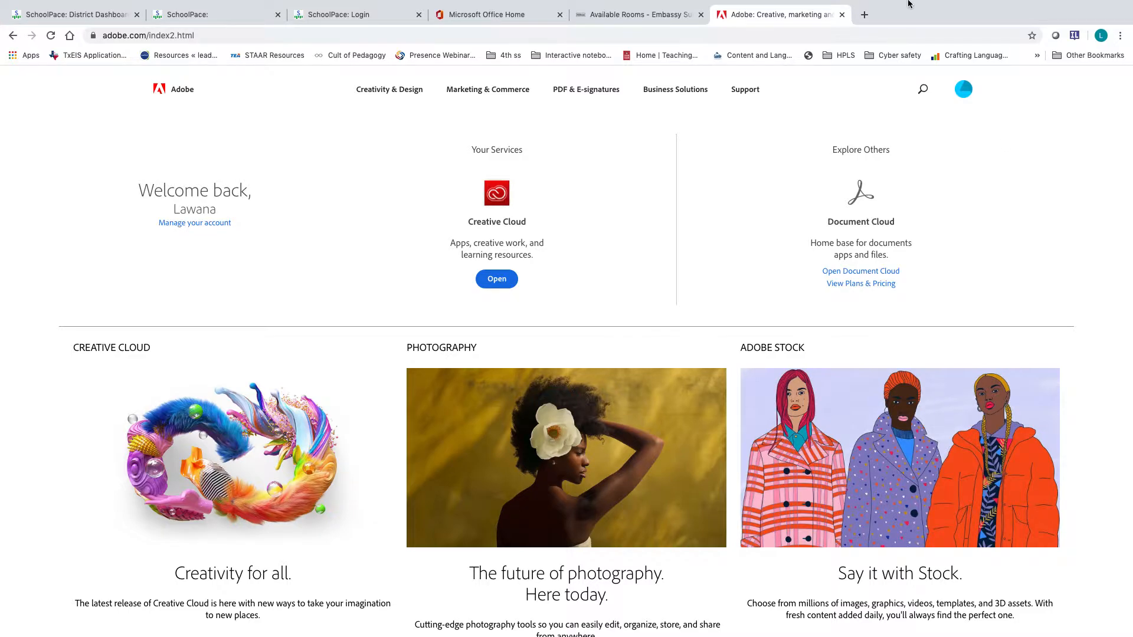
Open the Creative Cloud desktop app to view its Spark page, and return to the Adobe site in Chrome.
{"action": "mouse_move", "coordinate": [909, 4]}
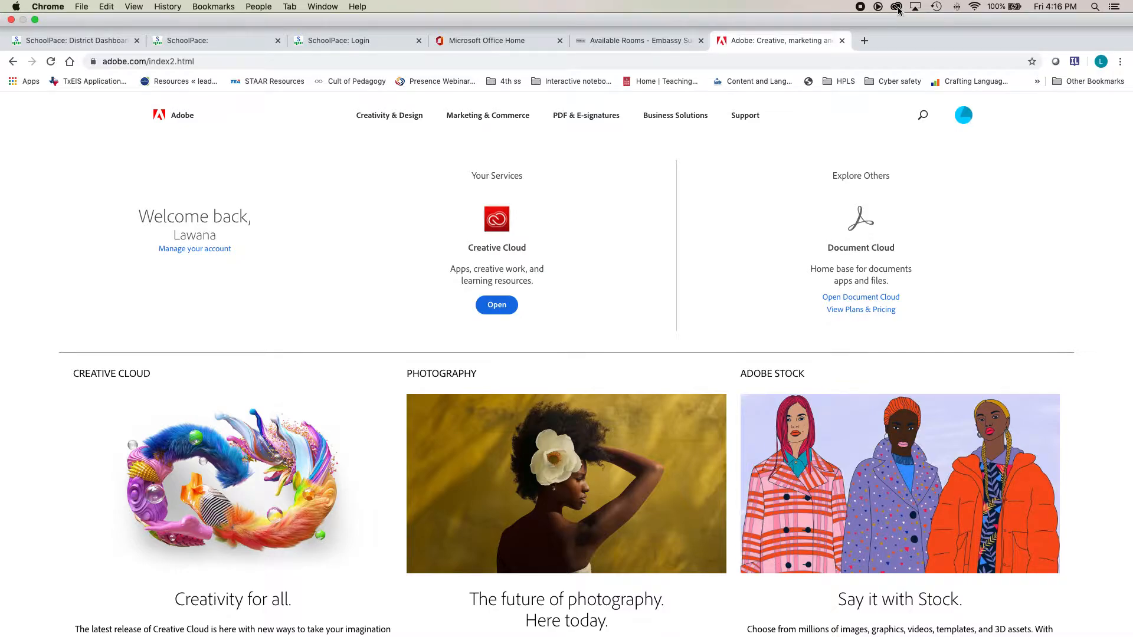
{"action": "left_click", "coordinate": [898, 10]}
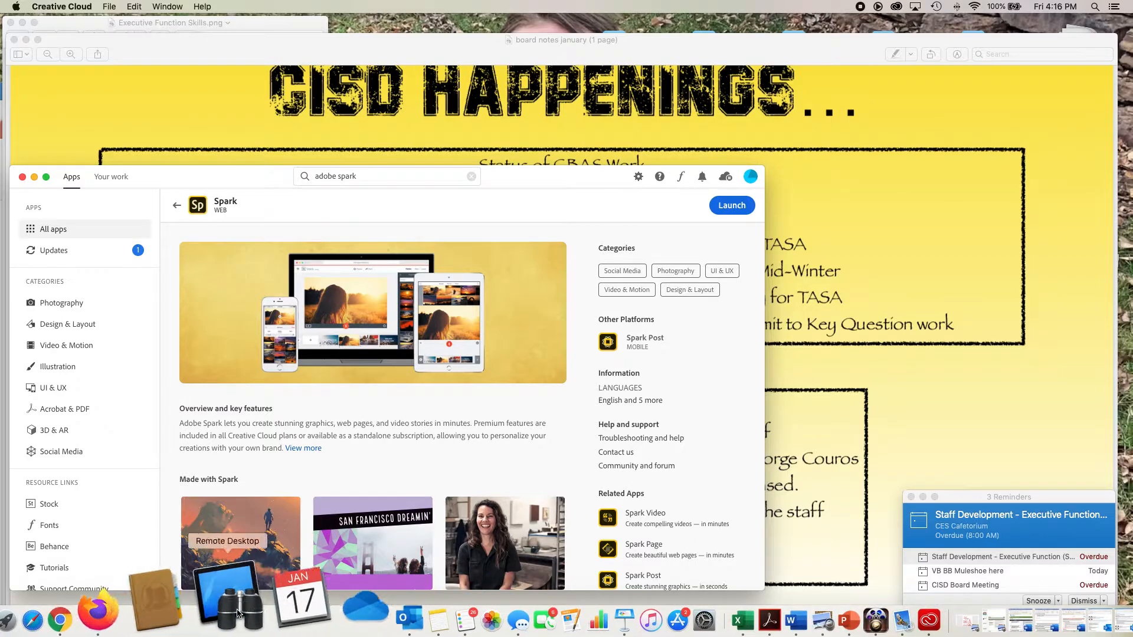
{"action": "left_click", "coordinate": [164, 604]}
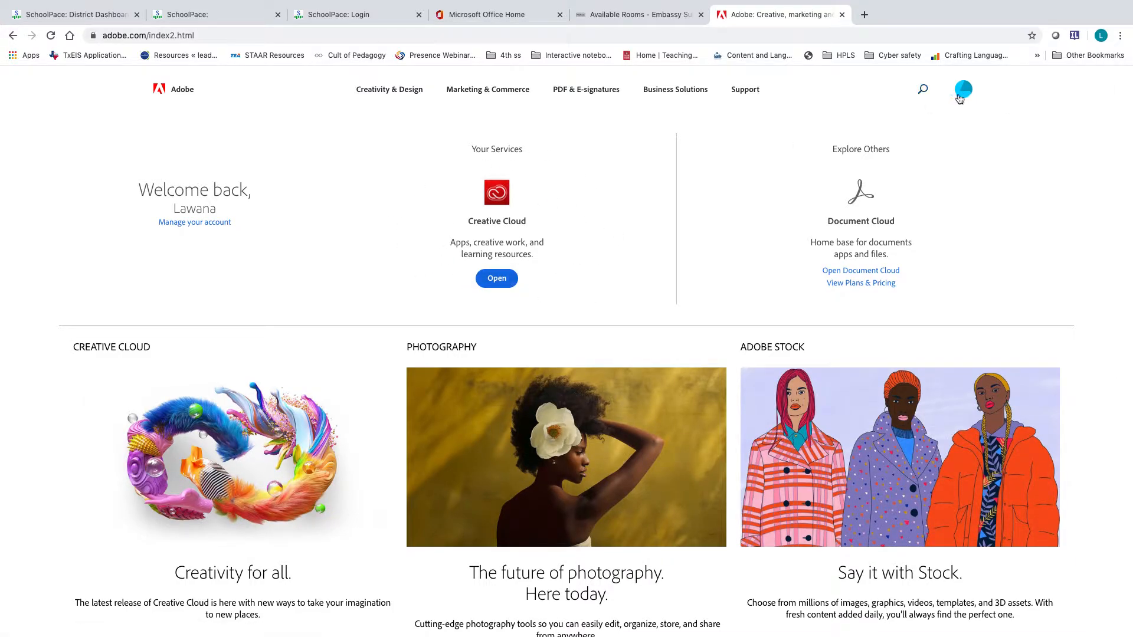
Open Creative Cloud on the web and launch Spark from its web apps.
{"action": "left_click", "coordinate": [497, 281]}
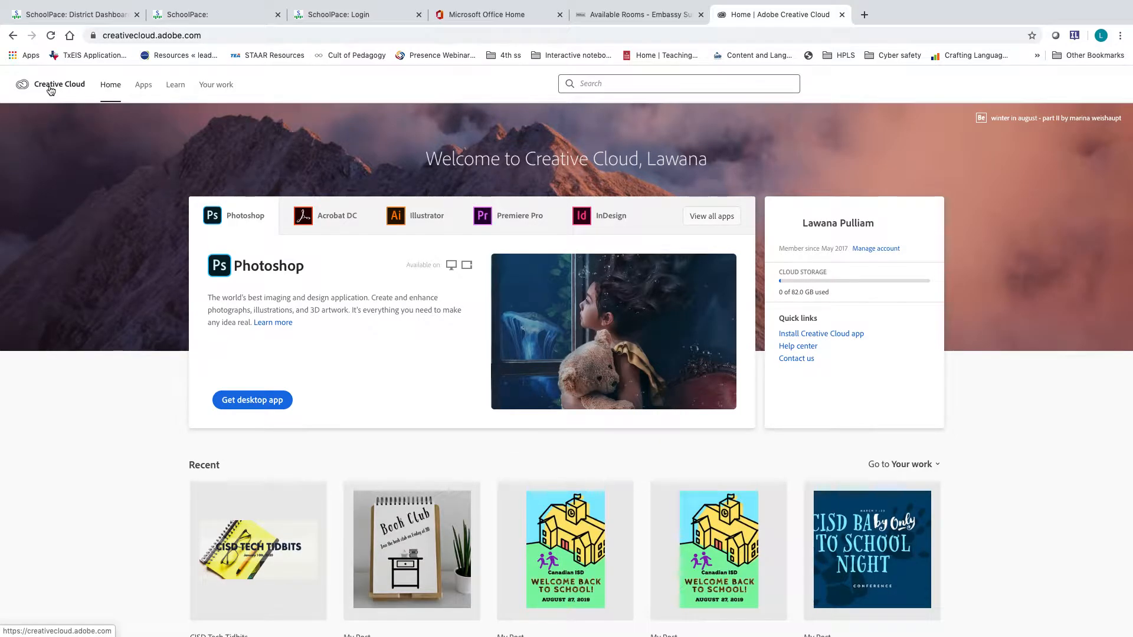
{"action": "scroll", "coordinate": [402, 411], "scroll_direction": "down", "scroll_amount": 4}
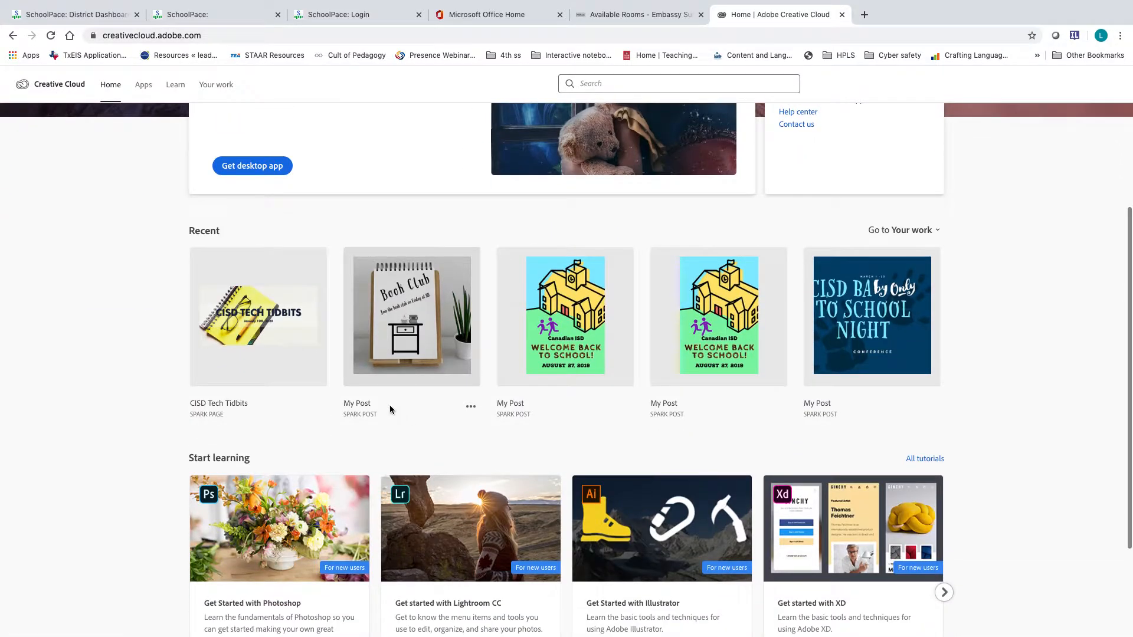
{"action": "scroll", "coordinate": [630, 372], "scroll_direction": "up", "scroll_amount": 4}
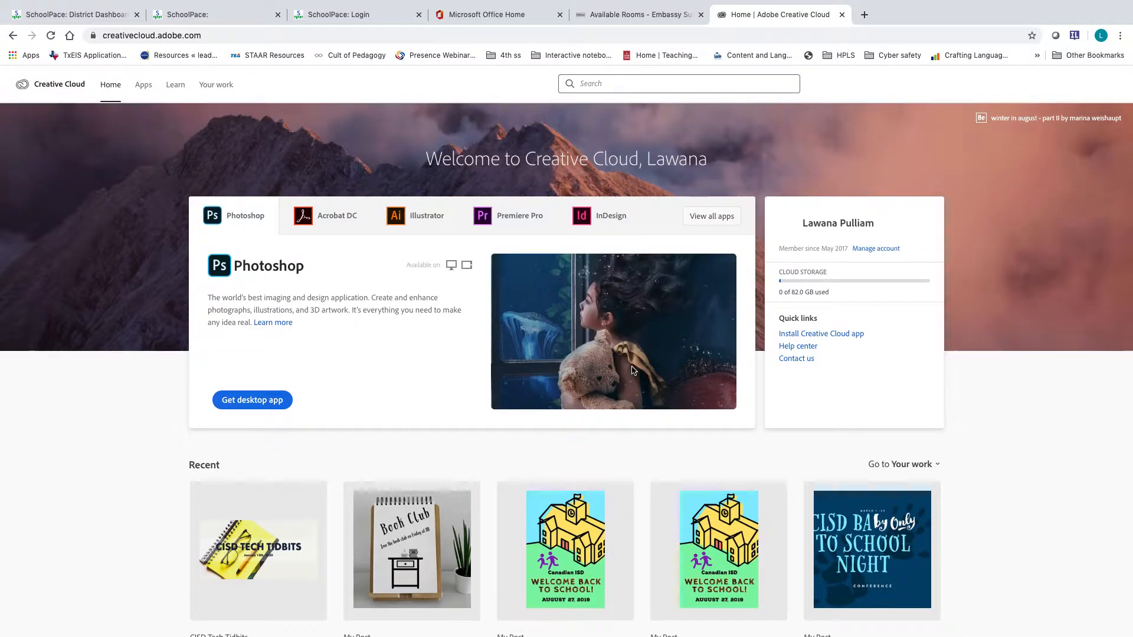
{"action": "left_click", "coordinate": [139, 88]}
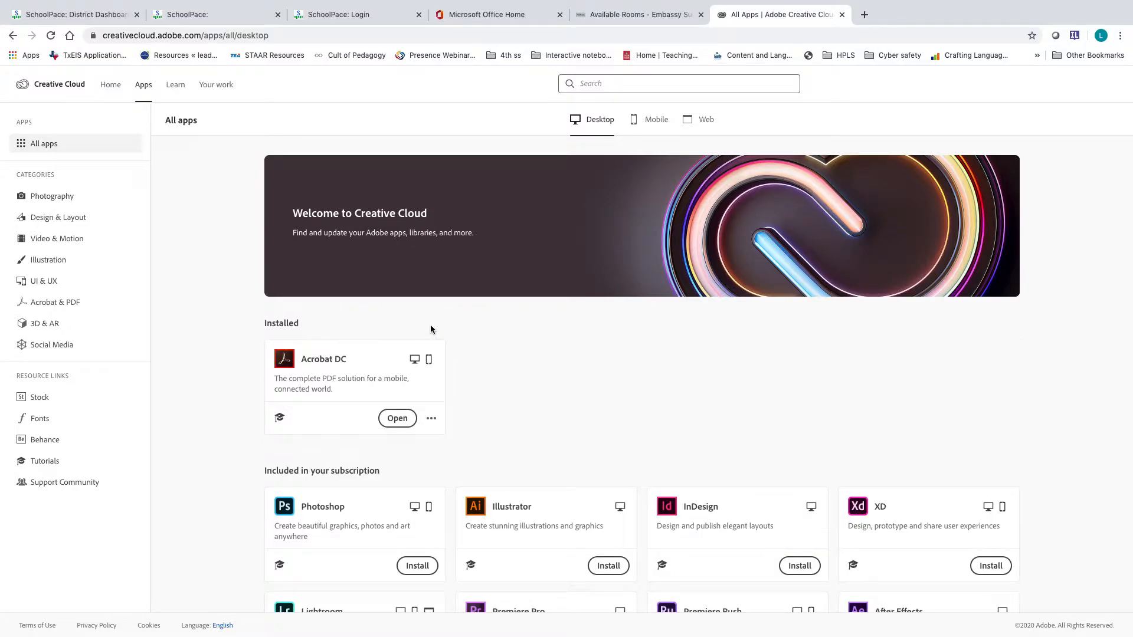
{"action": "left_click", "coordinate": [687, 118]}
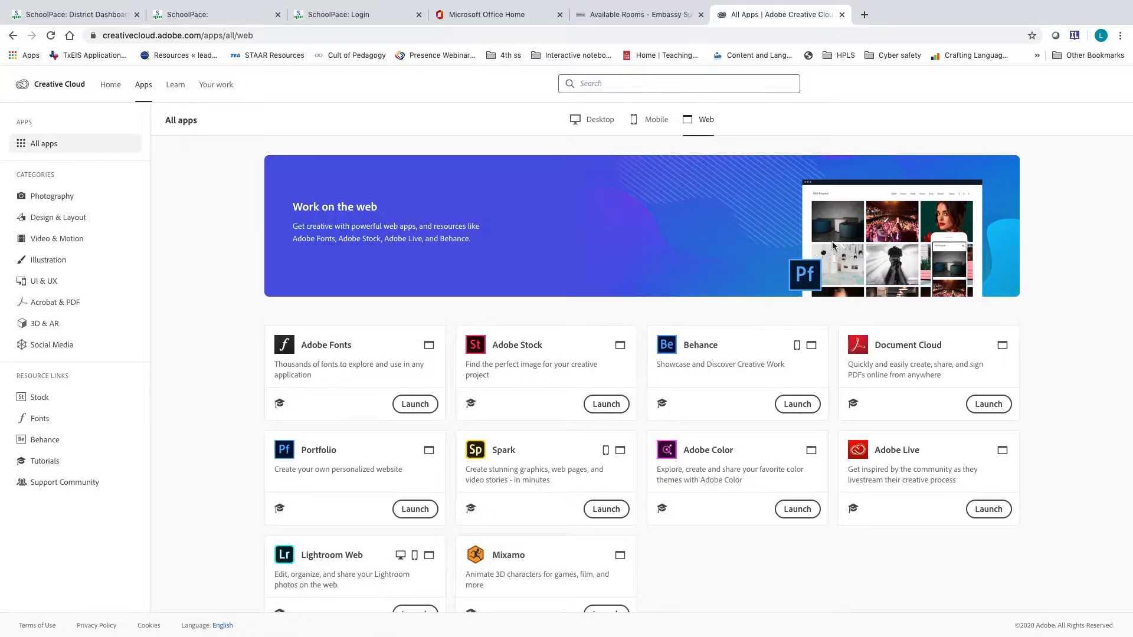
{"action": "left_click", "coordinate": [606, 510]}
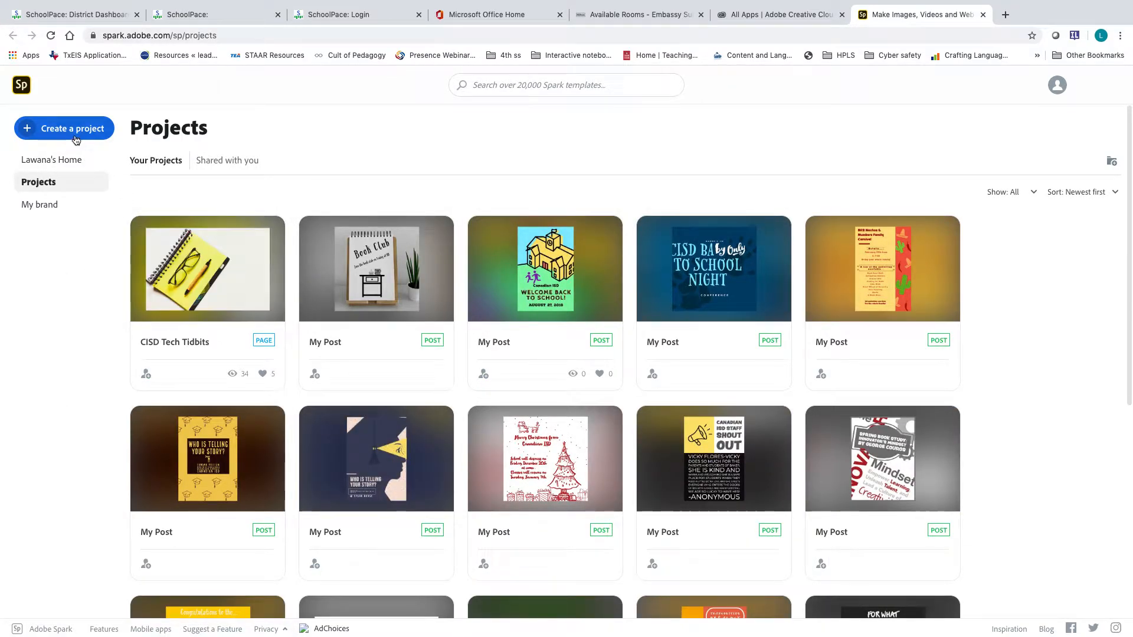
Create a new video project with the title "Let's tell a story...".
{"action": "left_click", "coordinate": [53, 131]}
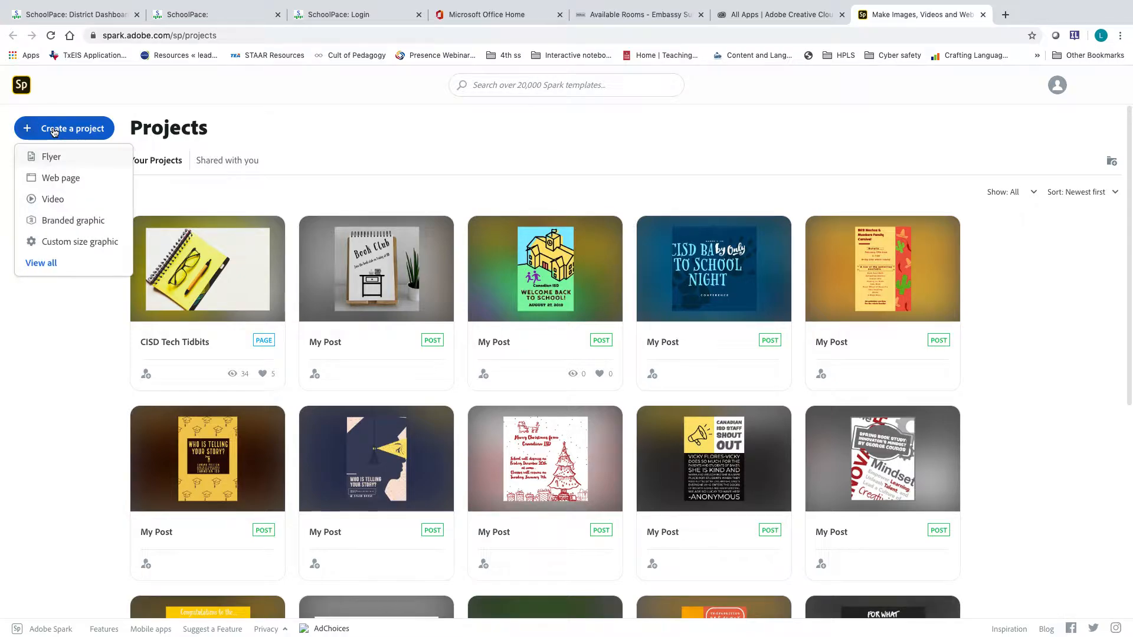
{"action": "left_click", "coordinate": [57, 205]}
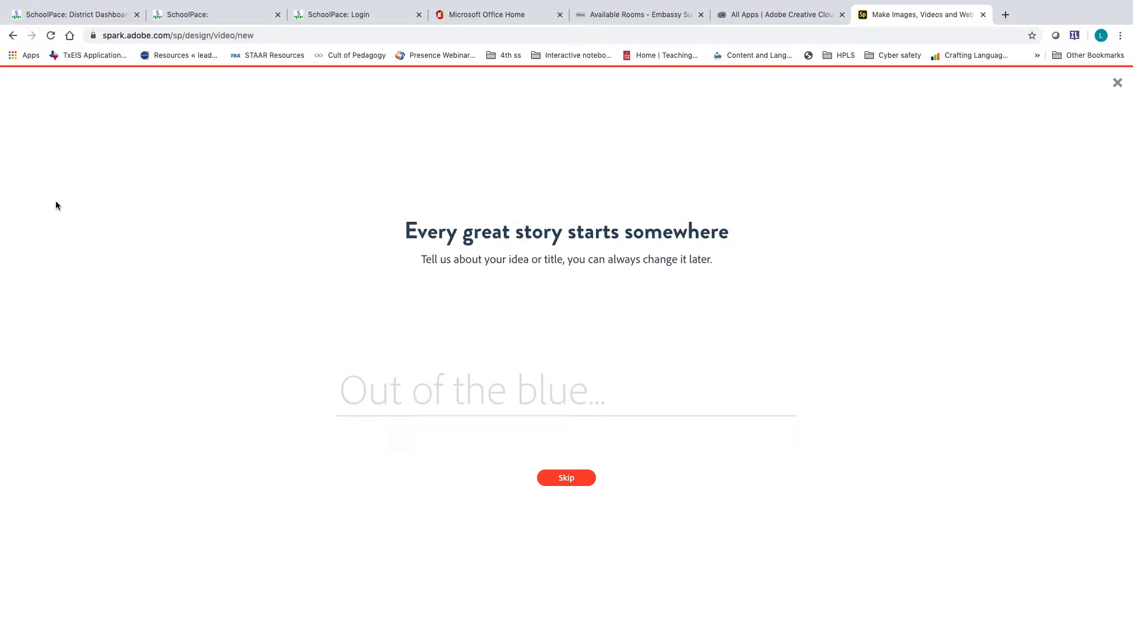
{"action": "type", "text": "Let's te"}
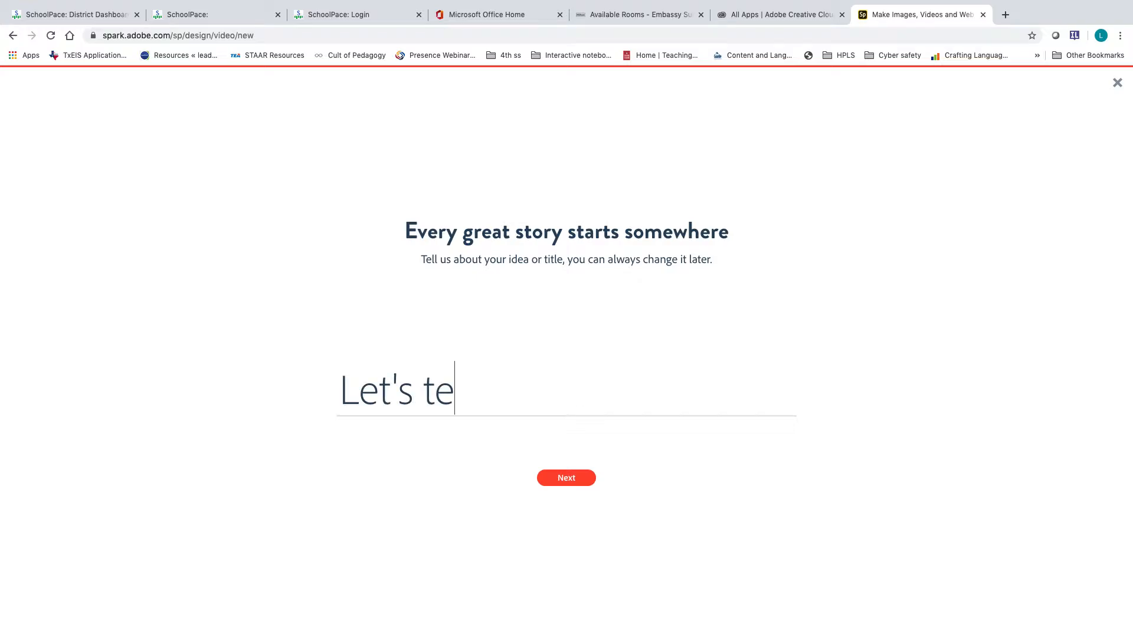
{"action": "type", "text": "ll a st"}
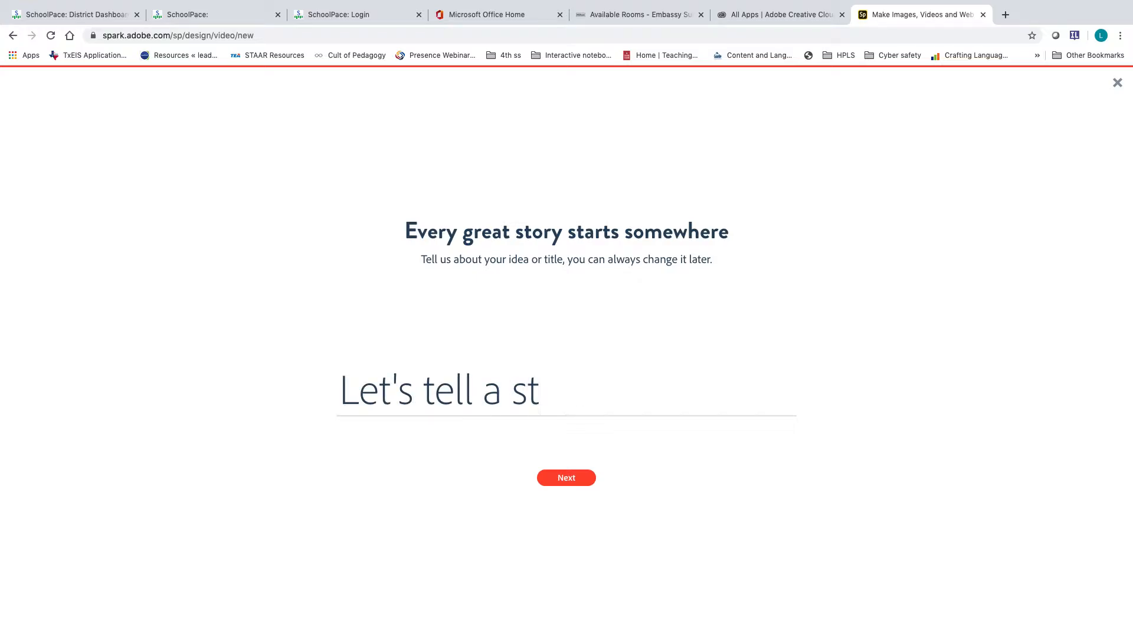
{"action": "type", "text": "ory..."}
{"action": "left_click", "coordinate": [565, 475]}
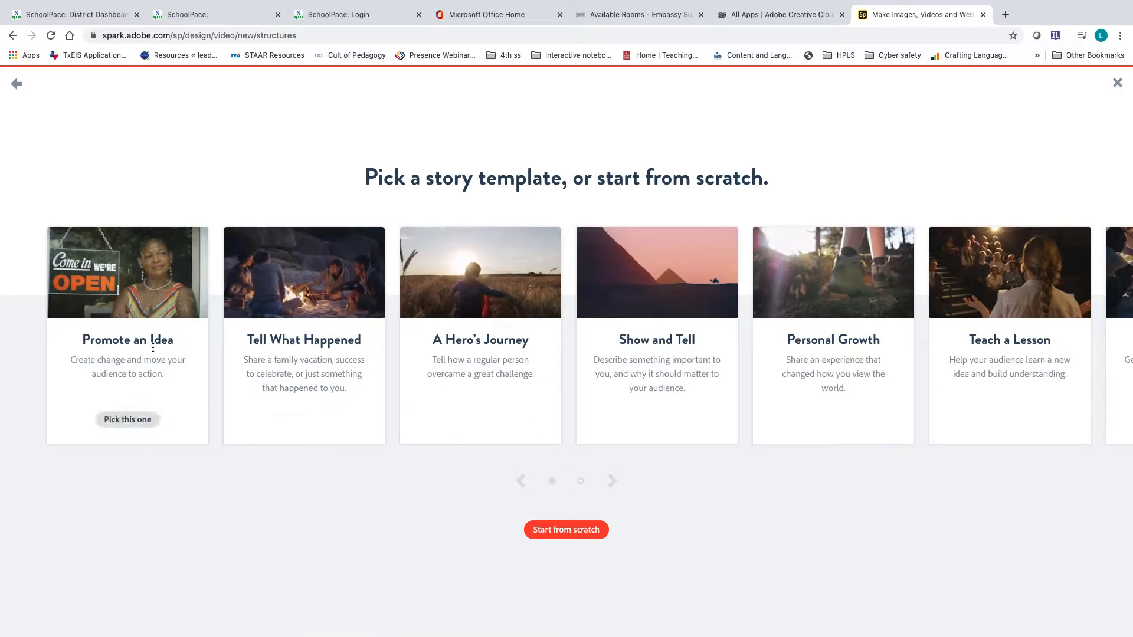
Look through the story templates, start the video from Show and Tell, and dismiss the quick tips.
{"action": "mouse_move", "coordinate": [951, 338]}
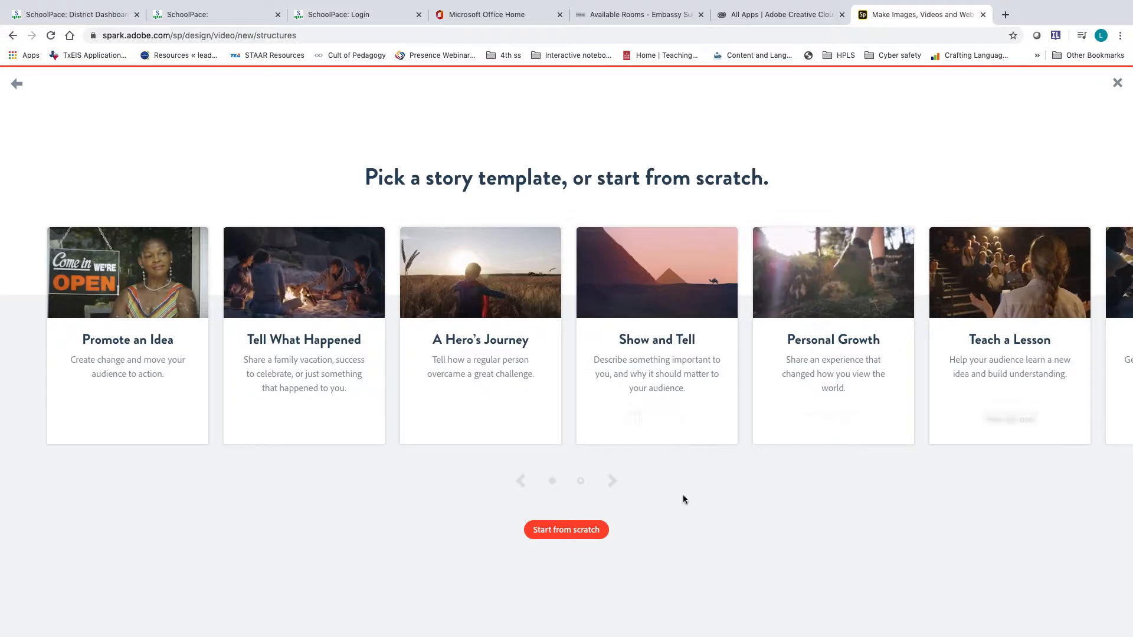
{"action": "left_click", "coordinate": [611, 481]}
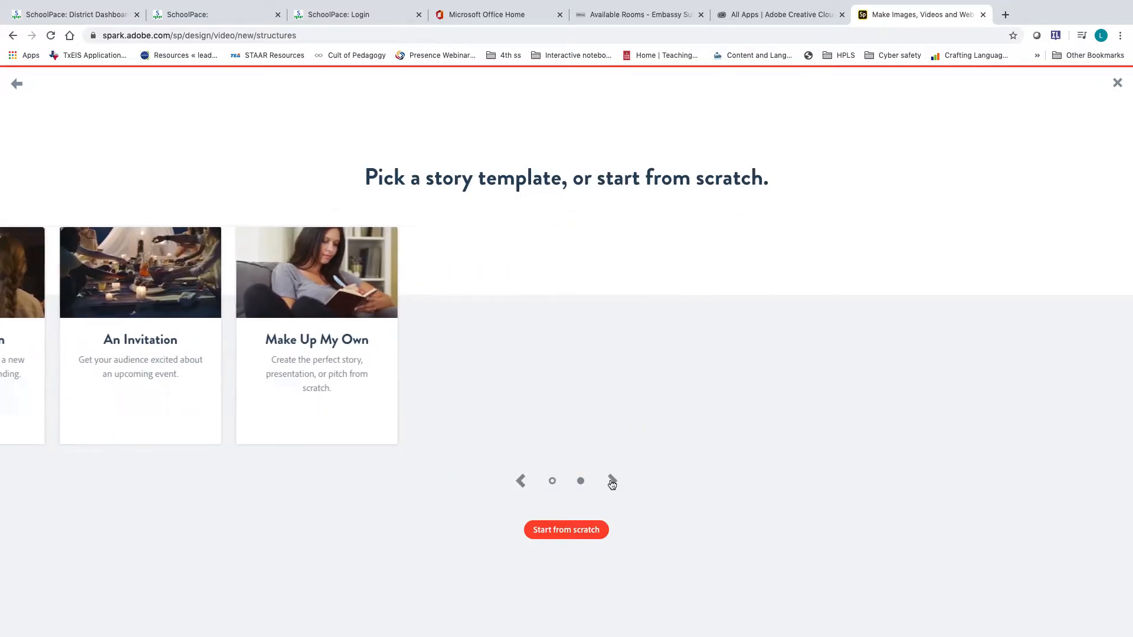
{"action": "left_click", "coordinate": [520, 481]}
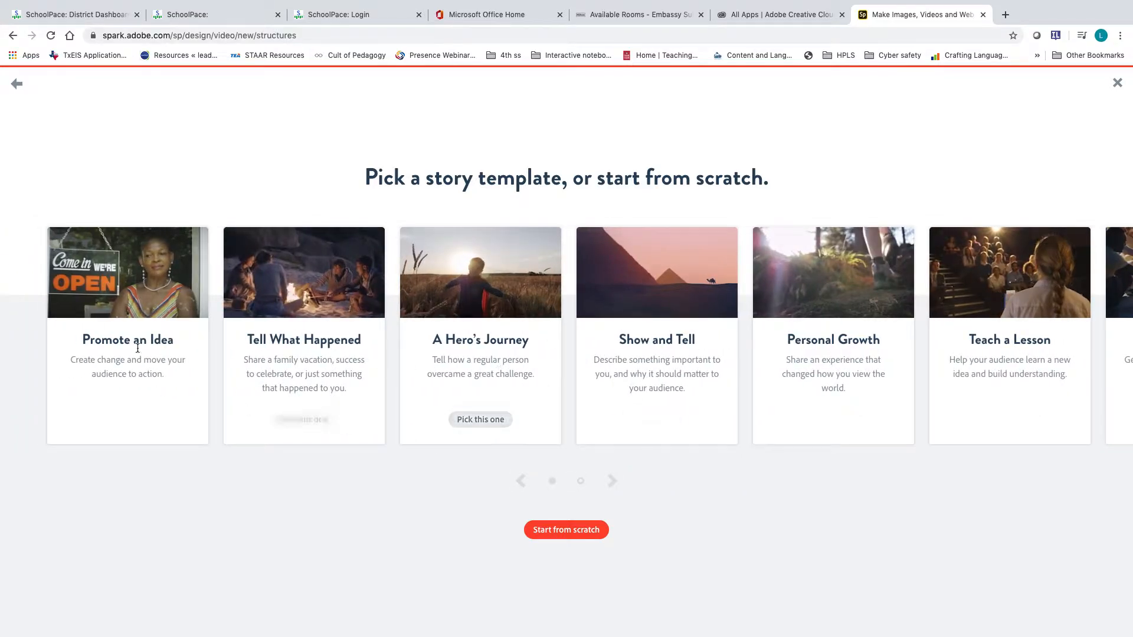
{"action": "mouse_move", "coordinate": [116, 349]}
{"action": "mouse_move", "coordinate": [642, 344]}
{"action": "left_click", "coordinate": [648, 422]}
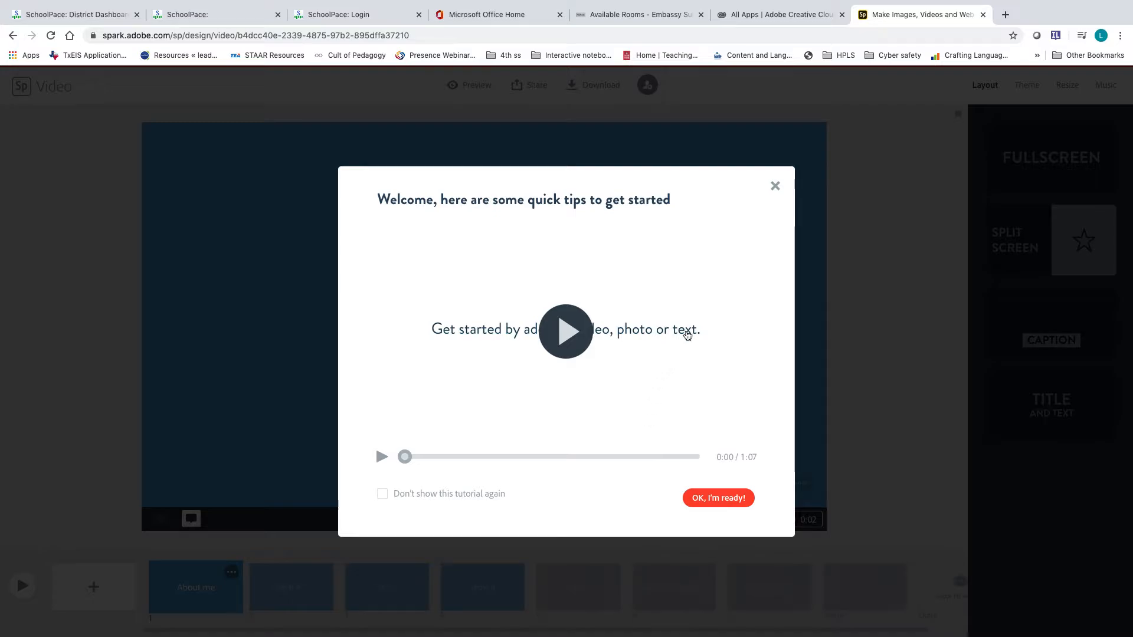
{"action": "left_click", "coordinate": [774, 186]}
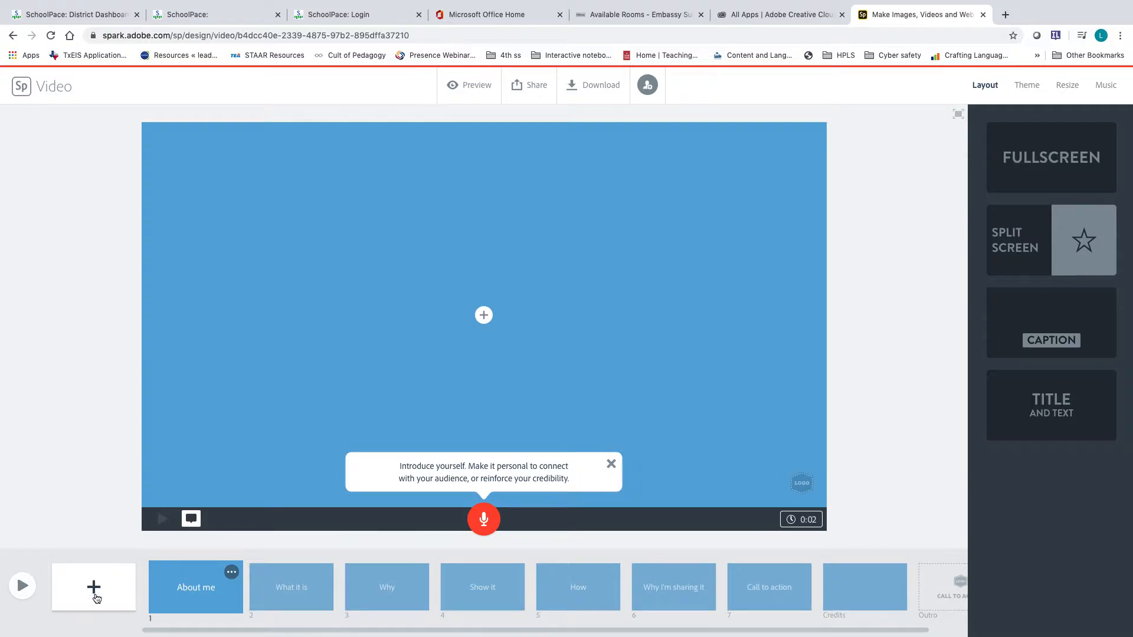
View the options available for the About me slide and close them.
{"action": "left_click", "coordinate": [232, 573]}
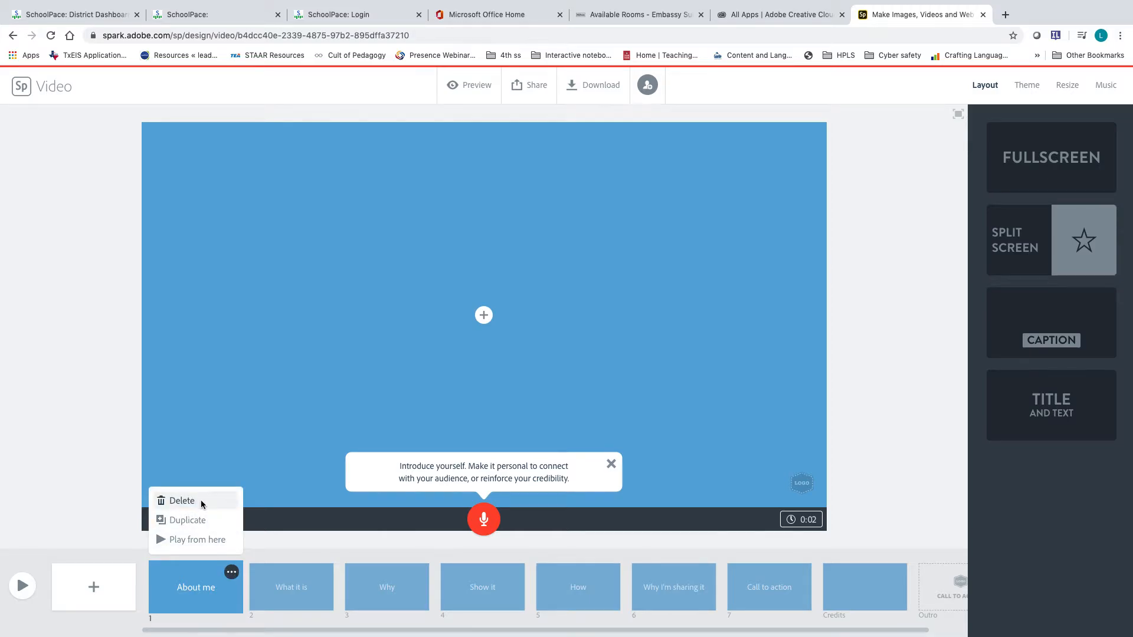
{"action": "left_click", "coordinate": [321, 548]}
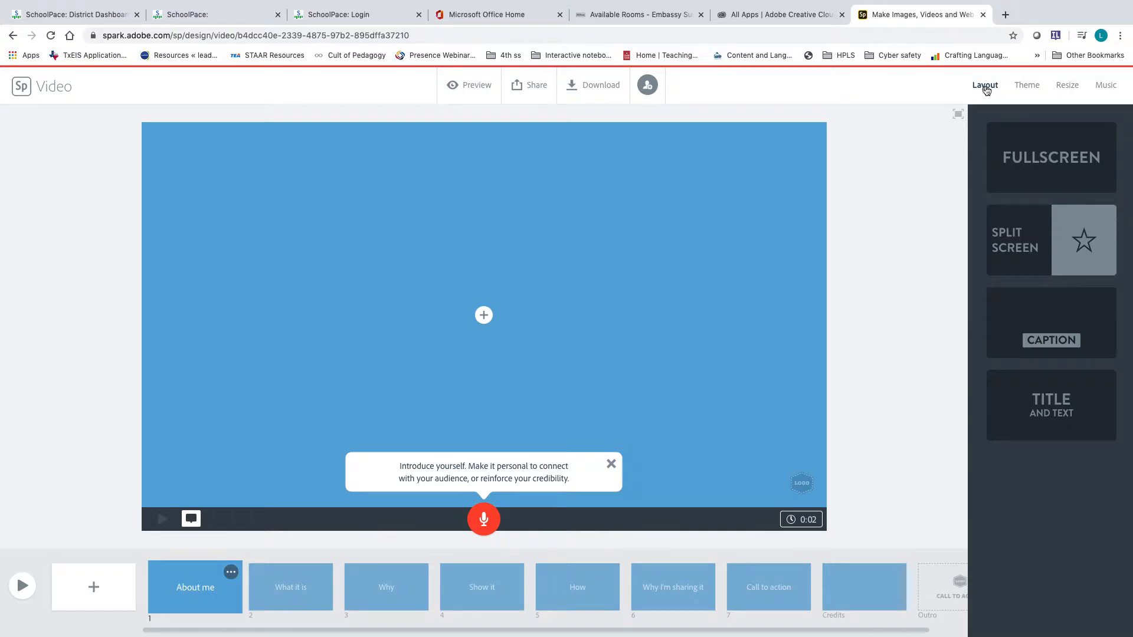
Apply the Flair theme to the video in its teal-to-lilac gradient color variation.
{"action": "left_click", "coordinate": [1028, 86]}
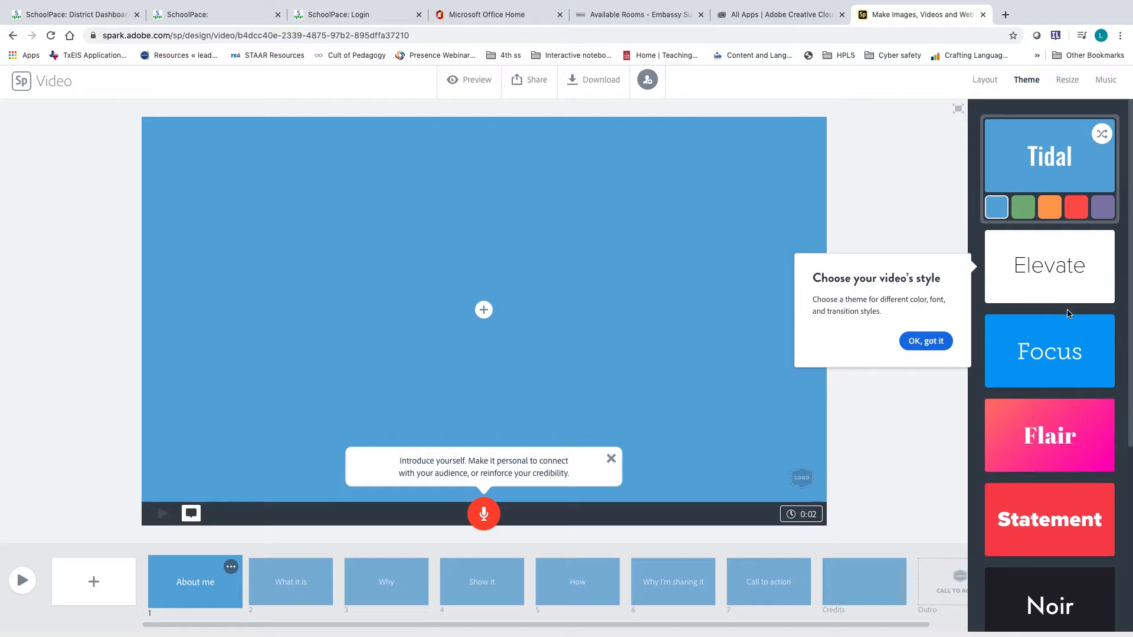
{"action": "left_click_drag", "start_coordinate": [1128, 331], "coordinate": [1122, 537]}
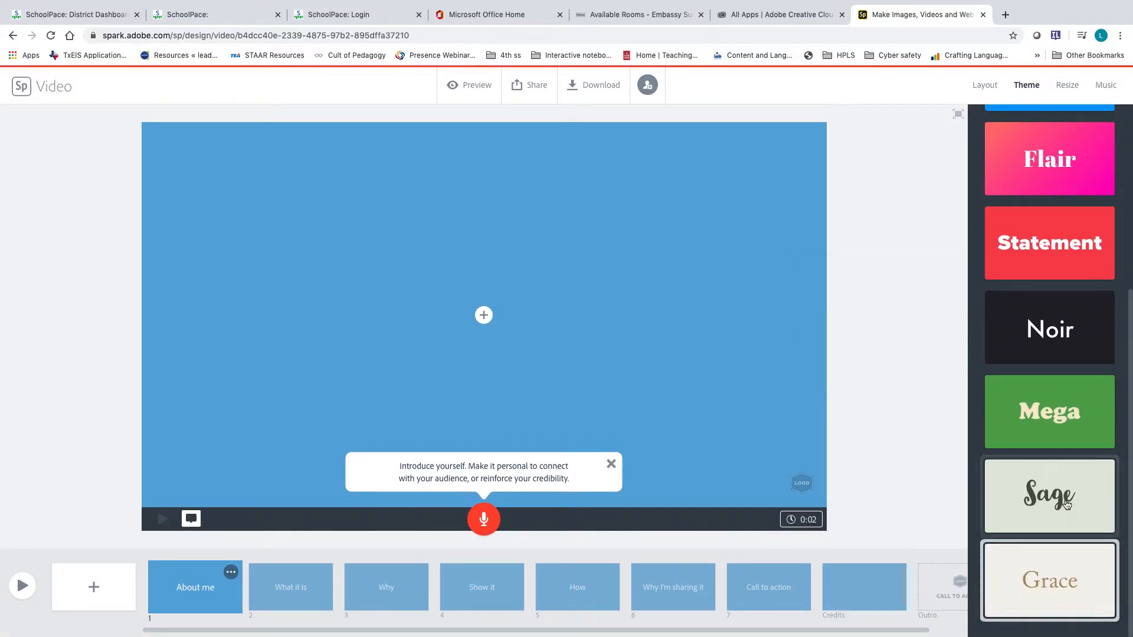
{"action": "scroll", "coordinate": [1050, 413], "scroll_direction": "up", "scroll_amount": 3}
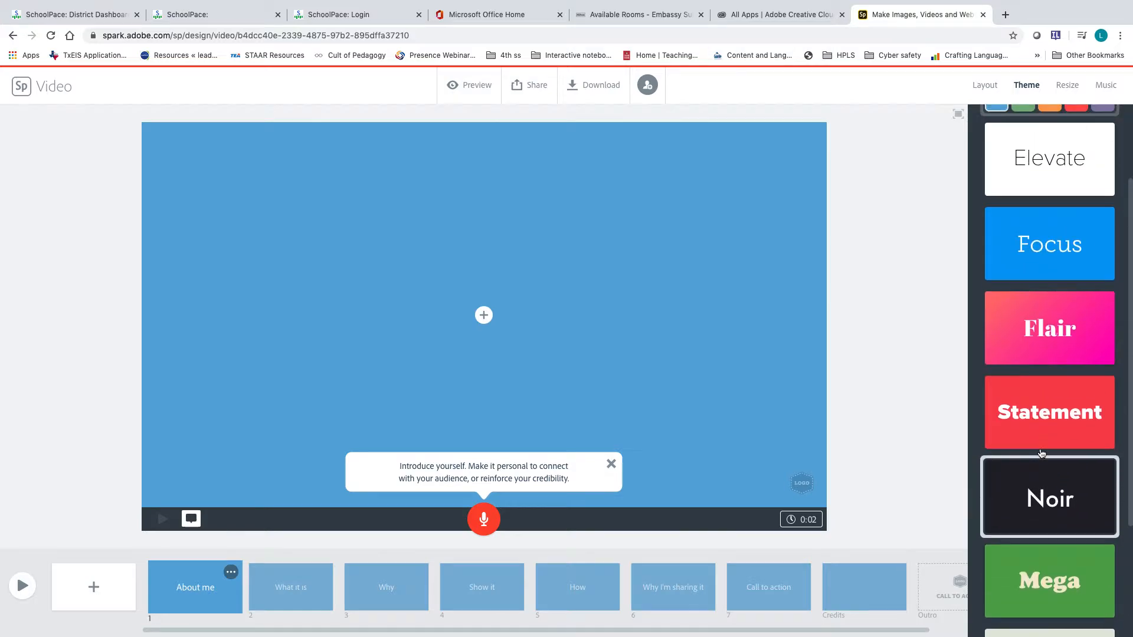
{"action": "left_click", "coordinate": [1052, 351]}
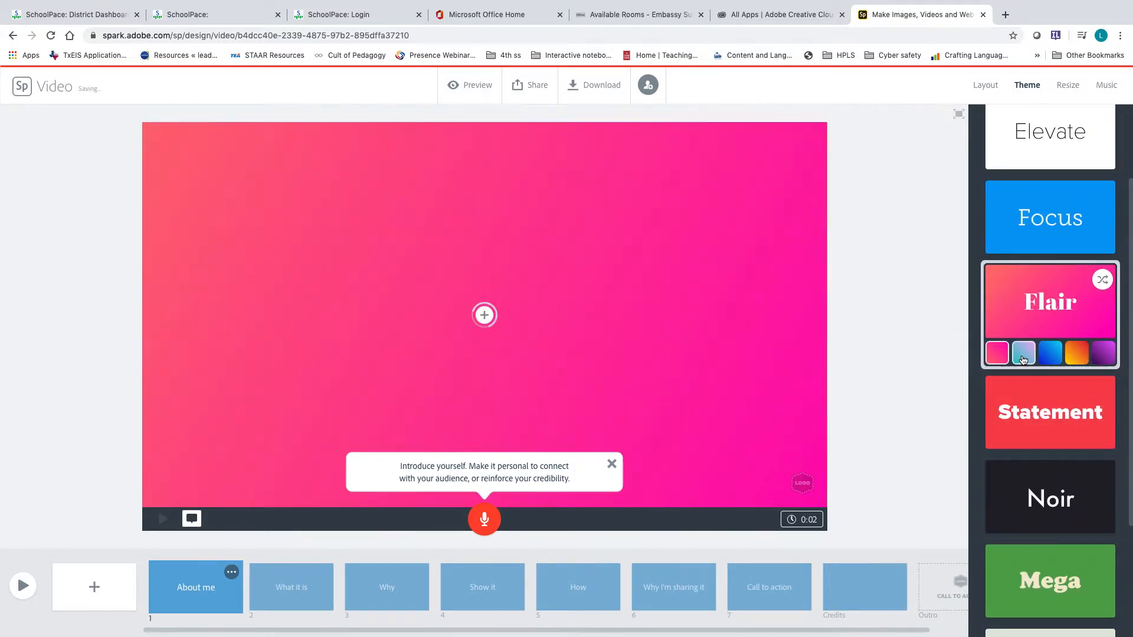
{"action": "left_click", "coordinate": [1023, 359]}
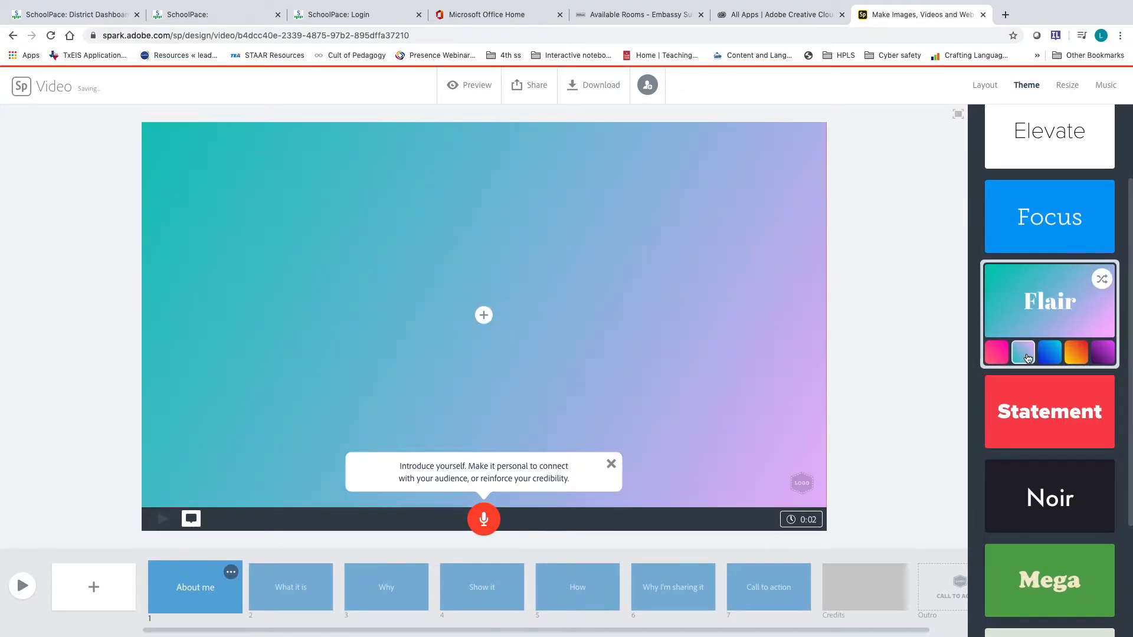
{"action": "scroll", "coordinate": [1024, 159], "scroll_direction": "up", "scroll_amount": 2}
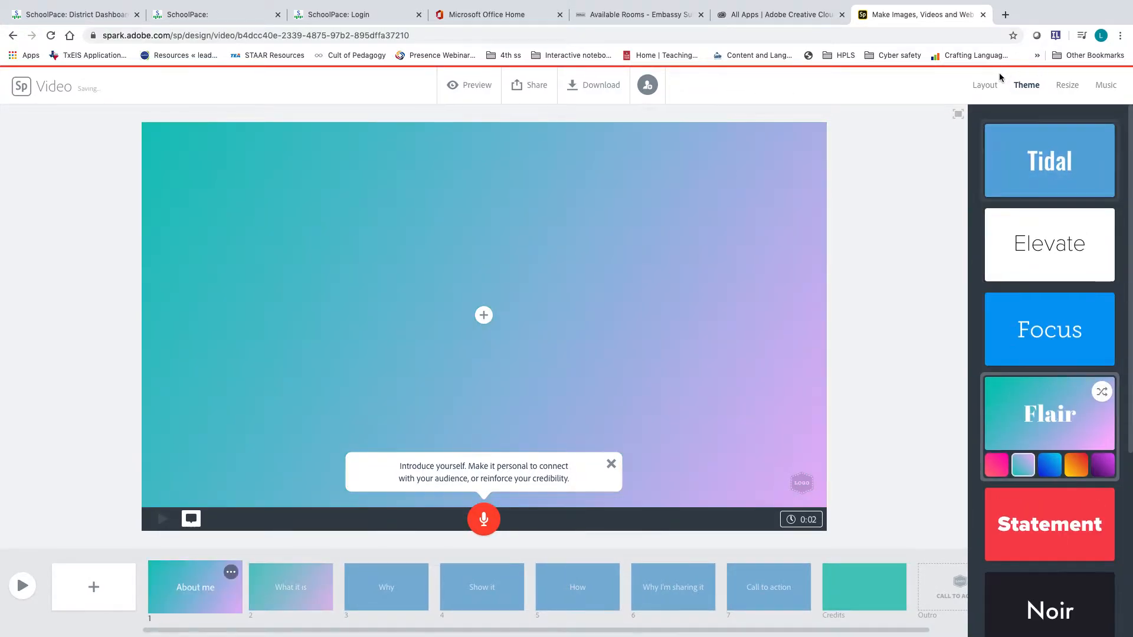
Try the Fullscreen, Split Screen and Caption layouts on the About me slide, ending with Title and Text.
{"action": "left_click", "coordinate": [986, 86]}
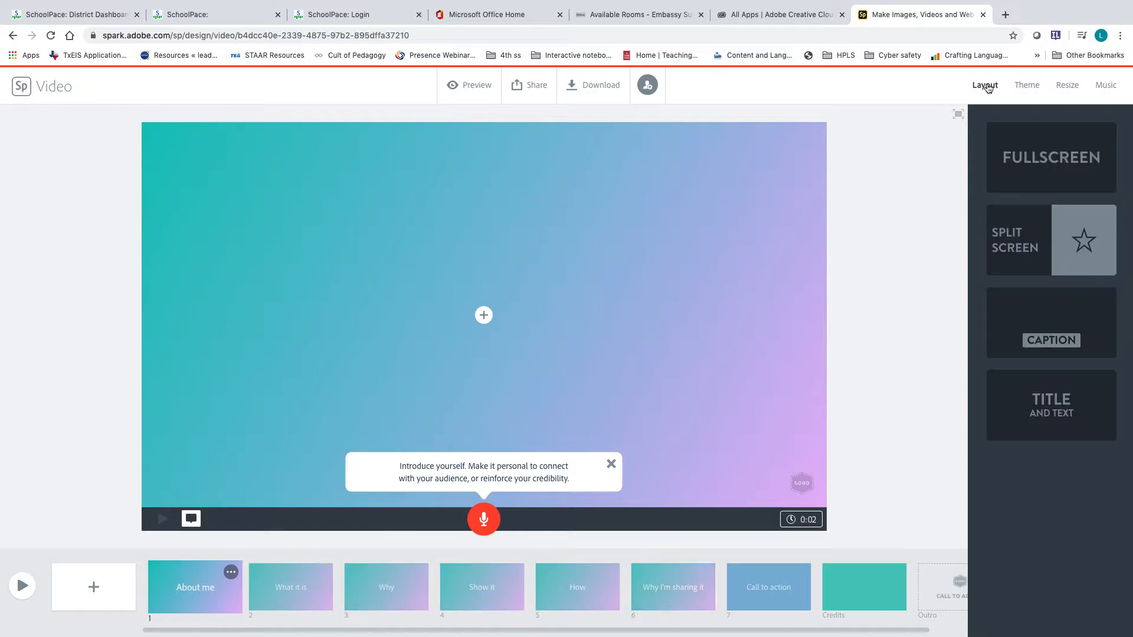
{"action": "left_click", "coordinate": [1042, 156]}
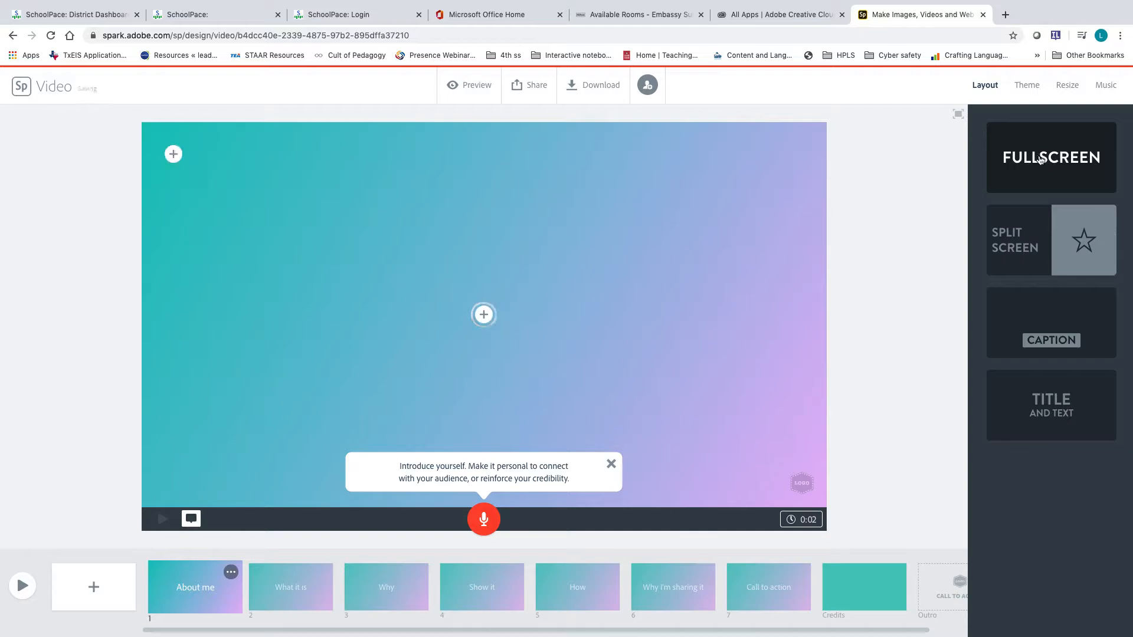
{"action": "left_click", "coordinate": [1036, 236]}
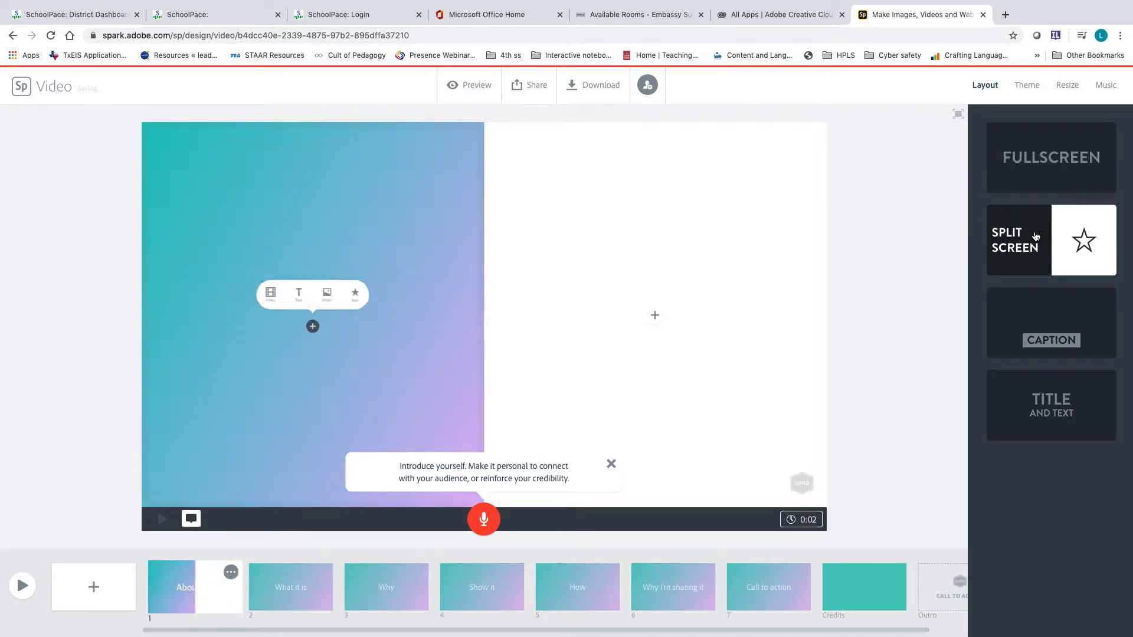
{"action": "left_click", "coordinate": [1043, 321]}
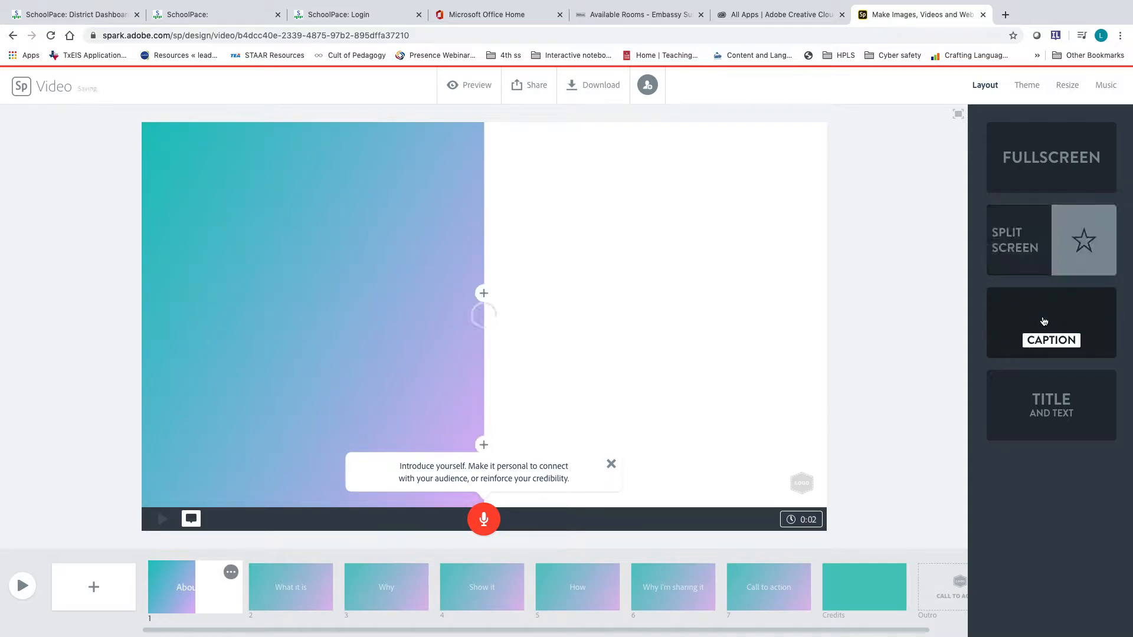
{"action": "left_click", "coordinate": [1039, 412]}
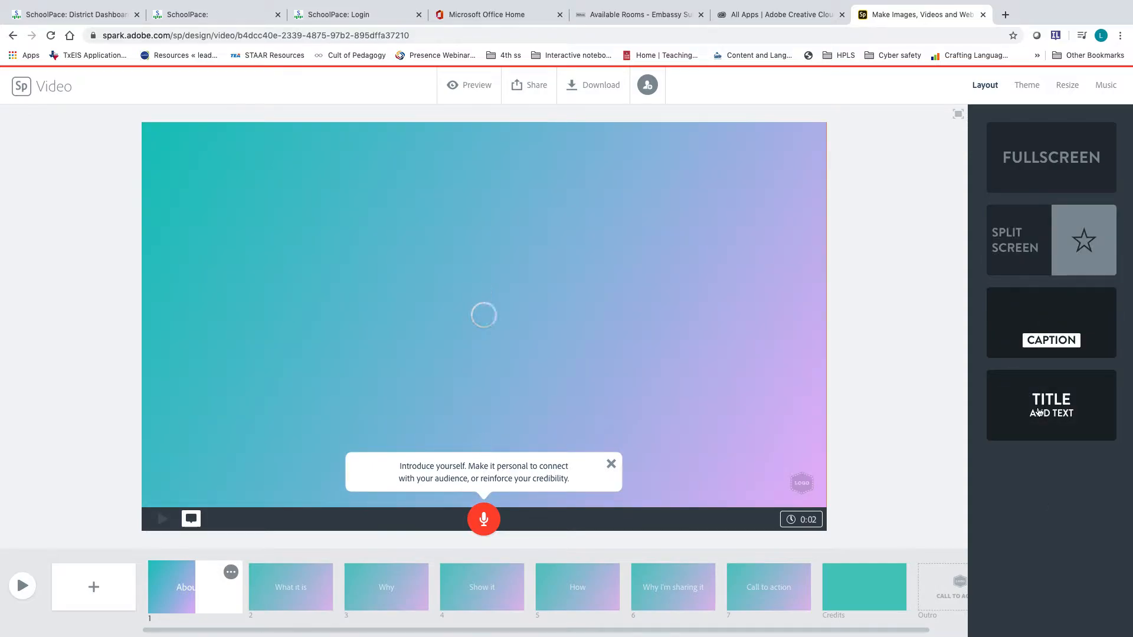
Give the About me slide the Fullscreen layout and choose Pixabay as the free photo source for its background.
{"action": "left_click", "coordinate": [1043, 158]}
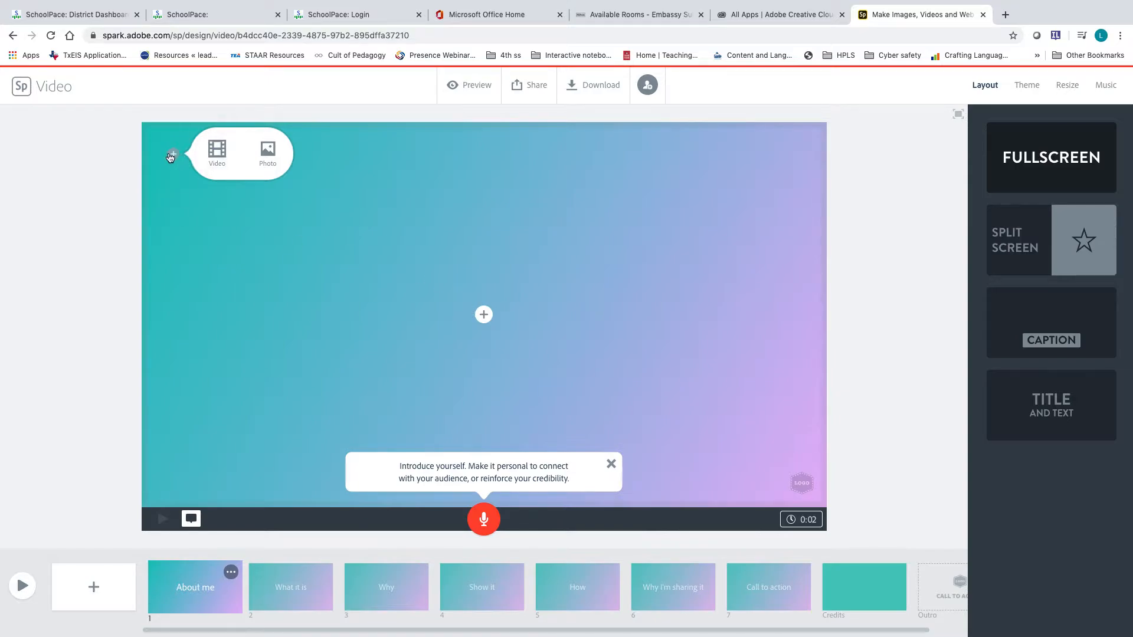
{"action": "left_click", "coordinate": [266, 154]}
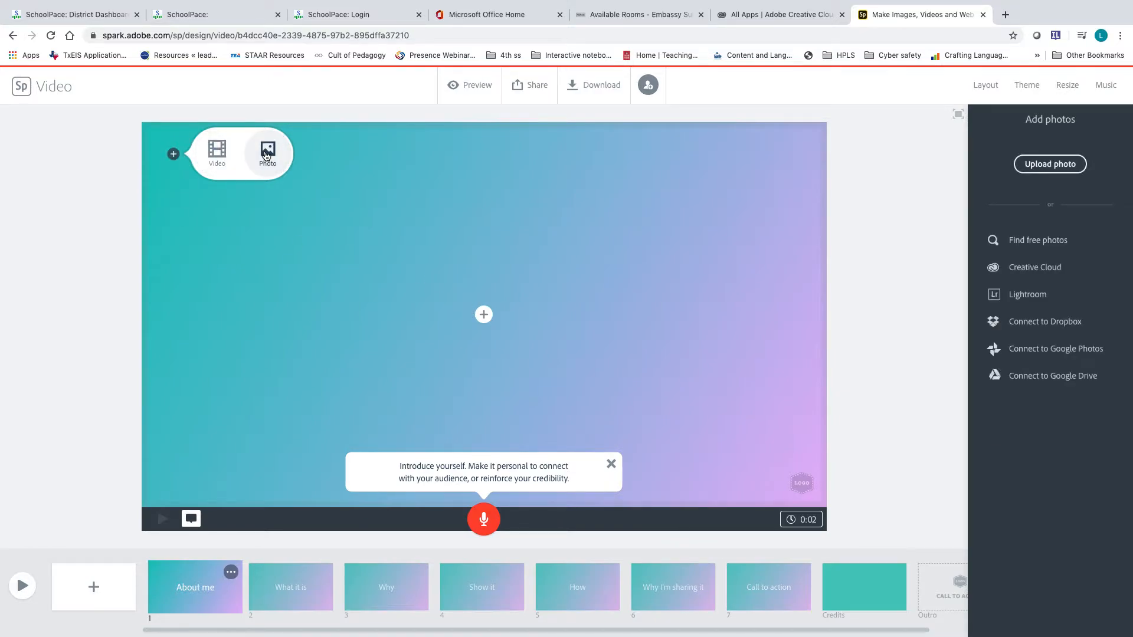
{"action": "left_click", "coordinate": [1051, 240]}
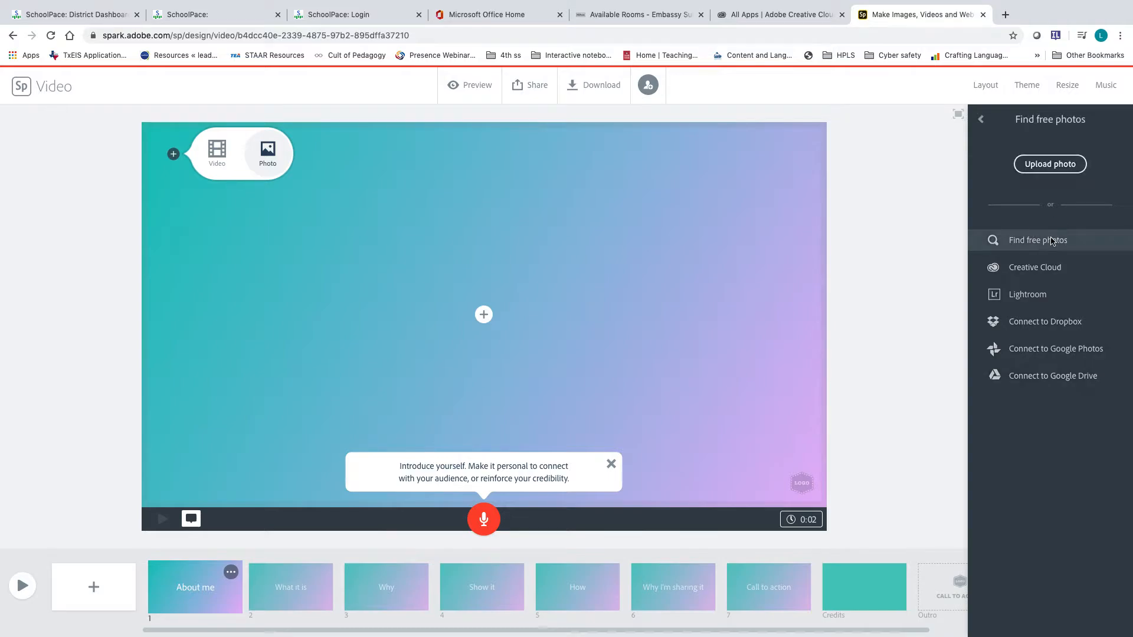
{"action": "left_click", "coordinate": [1112, 150]}
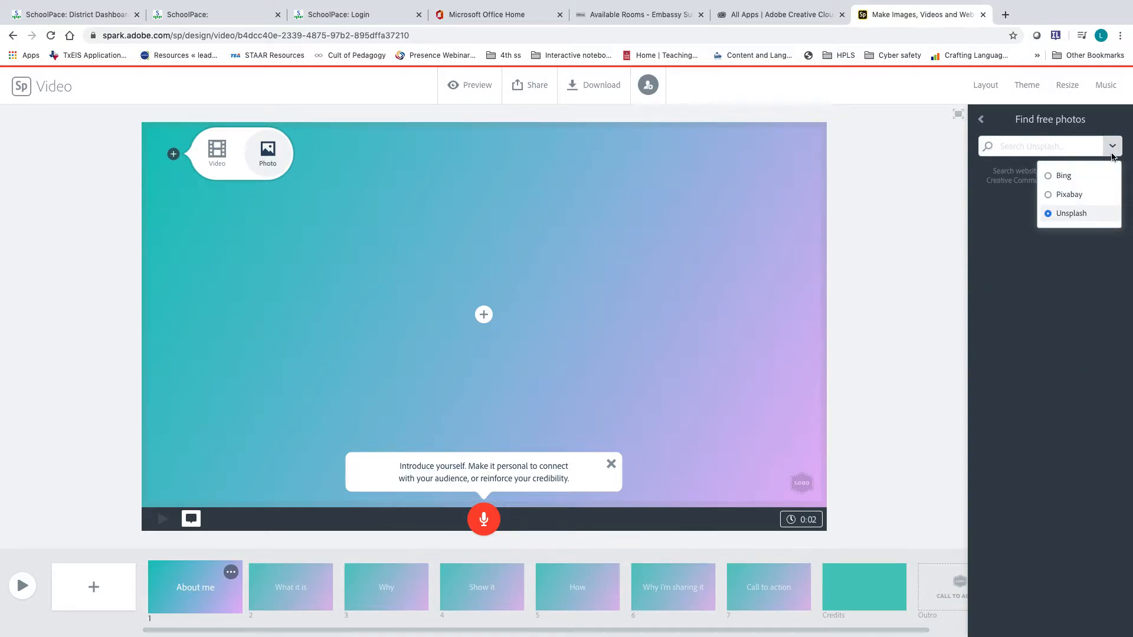
{"action": "left_click", "coordinate": [1067, 194]}
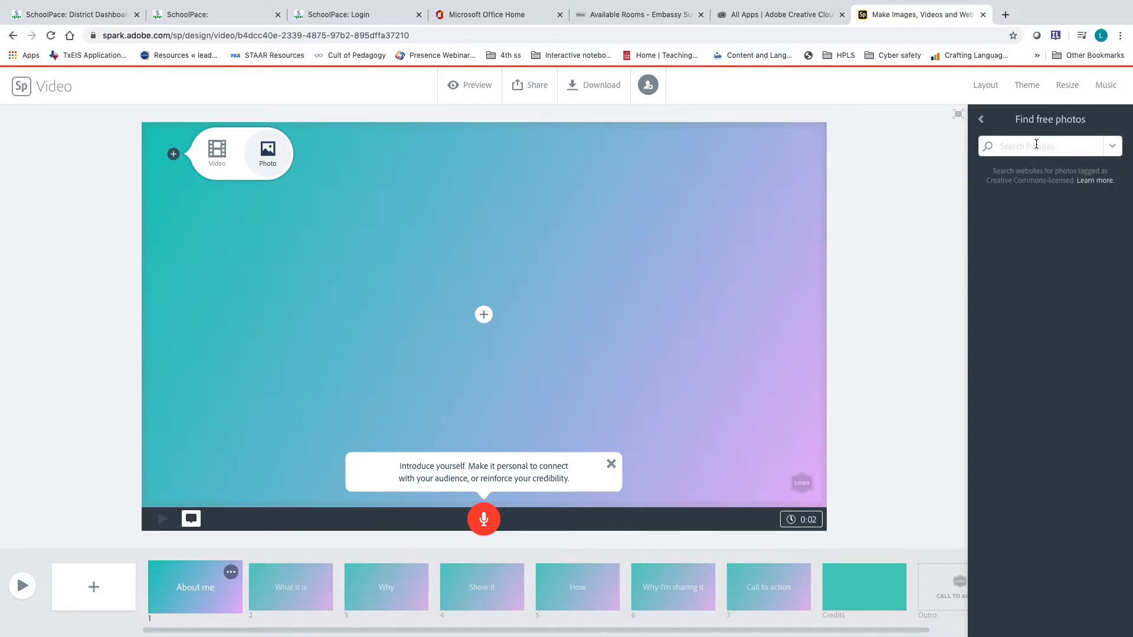
Search for "storybook" photos and place the open-book landscape with the red tree as the first slide's background.
{"action": "type", "text": "sot"}
{"action": "type", "text": "rybook"}
{"action": "key", "text": "Return"}
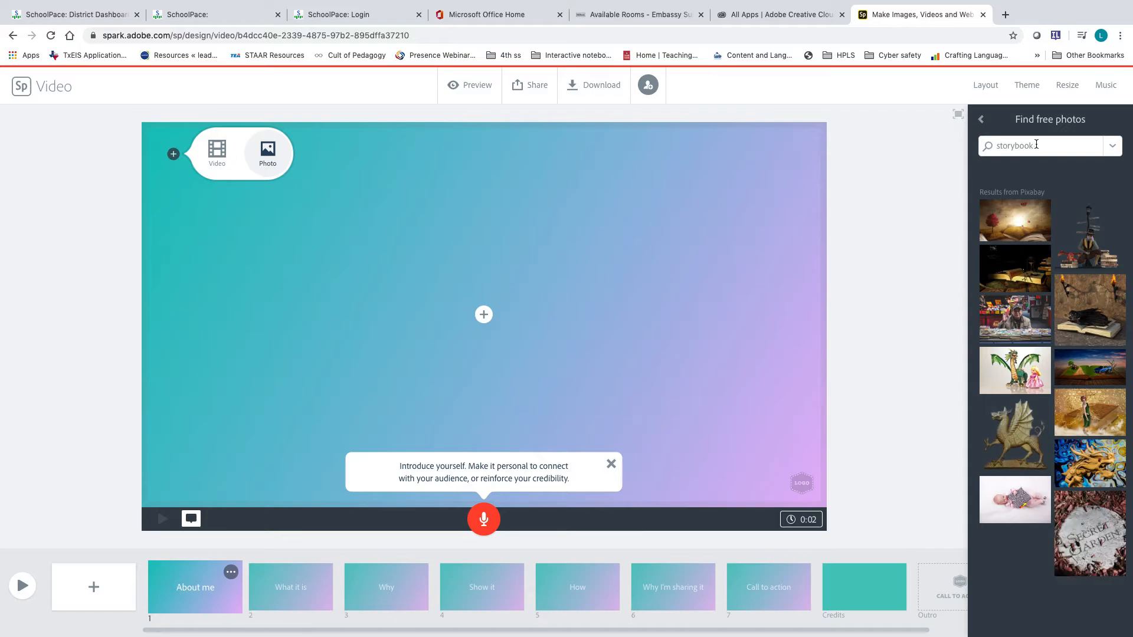
{"action": "left_click", "coordinate": [1024, 224]}
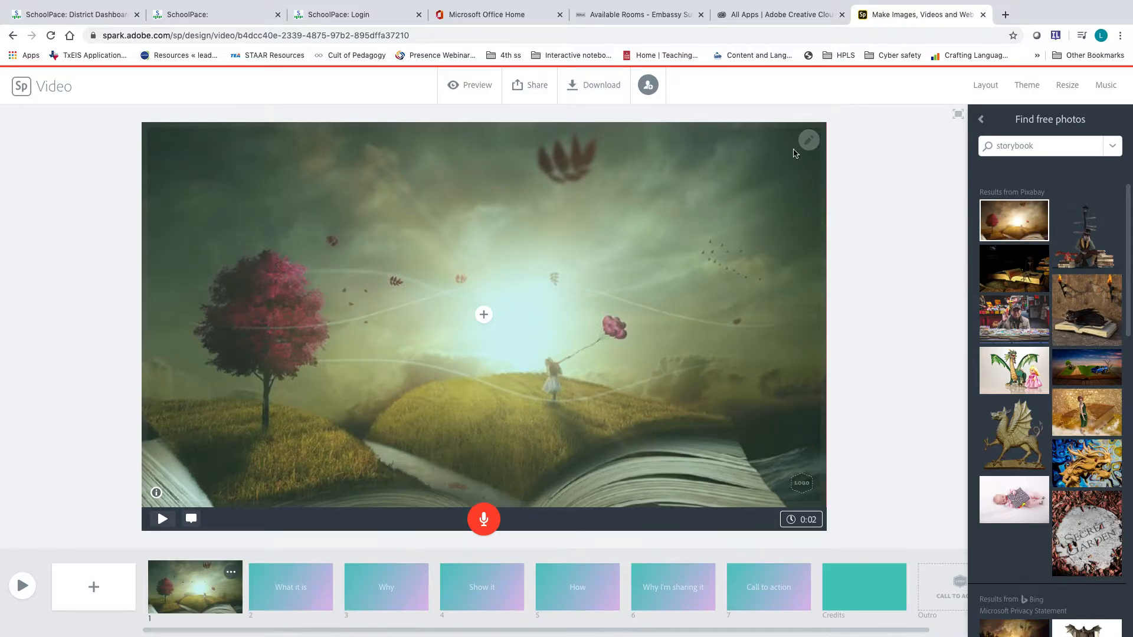
Try zooming the first slide's background photo out, and zoom it back in until it fills the slide.
{"action": "mouse_move", "coordinate": [804, 145]}
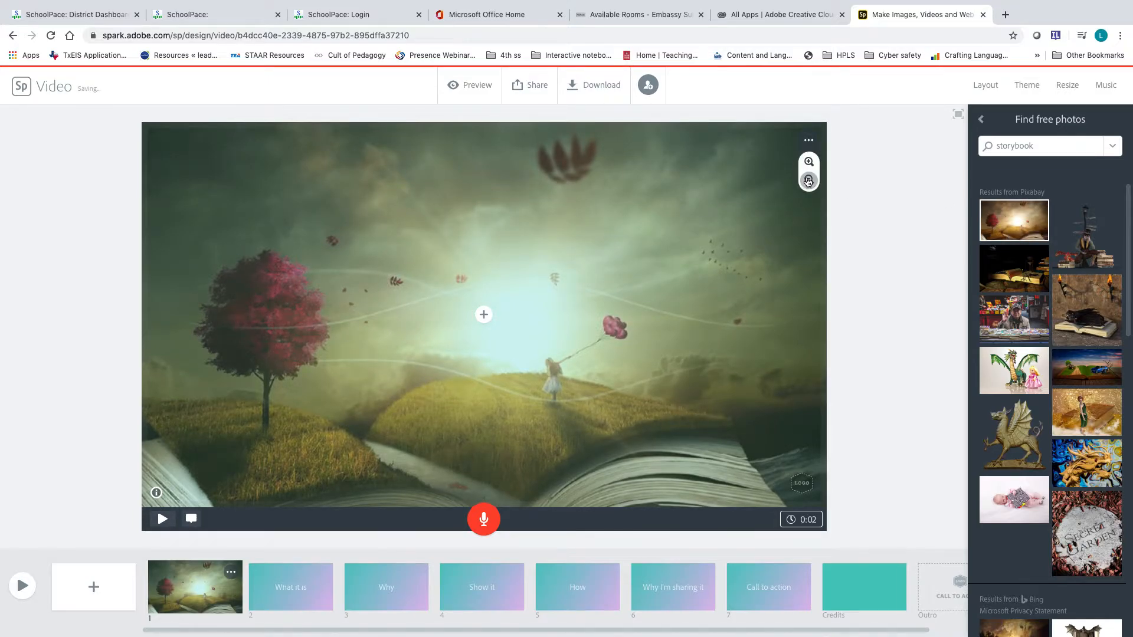
{"action": "left_click", "coordinate": [809, 180]}
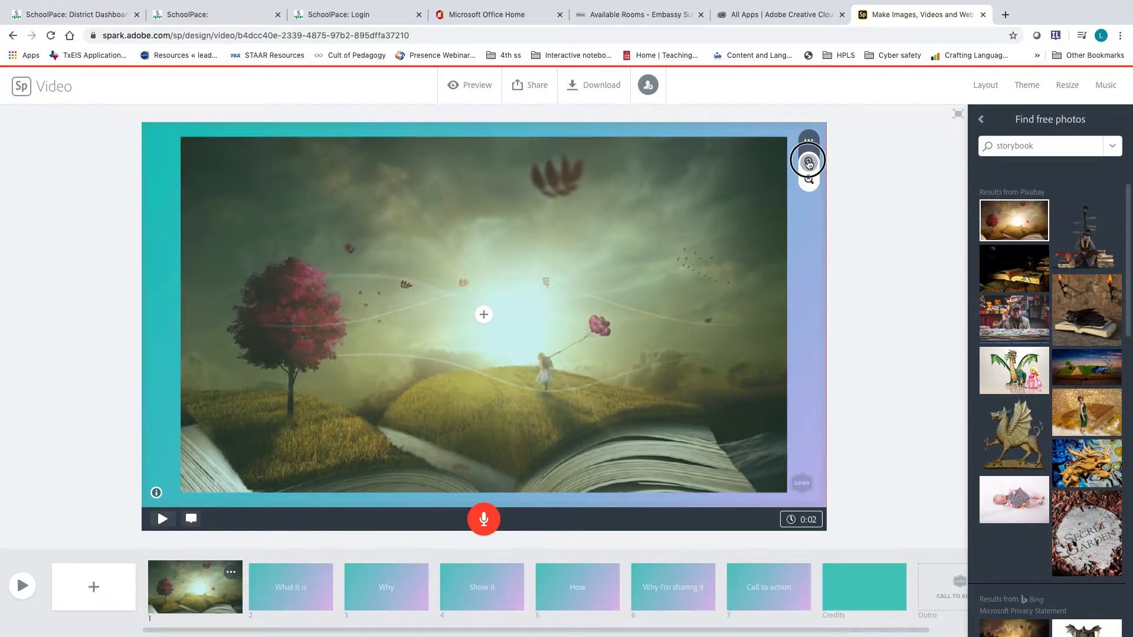
{"action": "left_click", "coordinate": [808, 162]}
{"action": "left_click", "coordinate": [809, 163]}
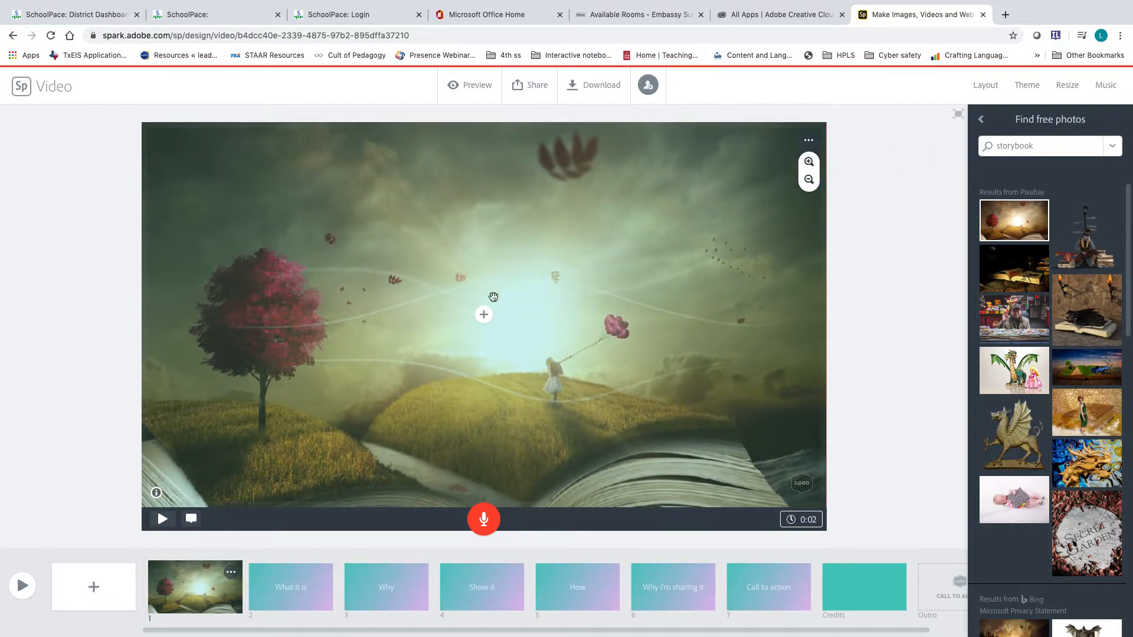
Add the text "Let me tell you a story..." over the photo on the first slide.
{"action": "left_click", "coordinate": [483, 314]}
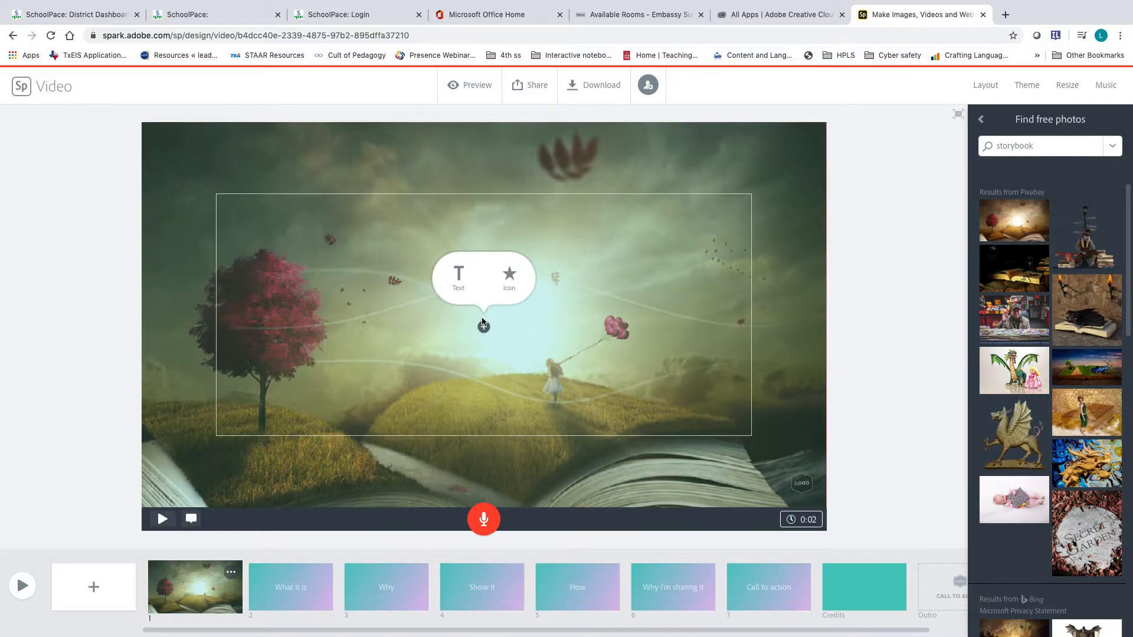
{"action": "left_click", "coordinate": [457, 281]}
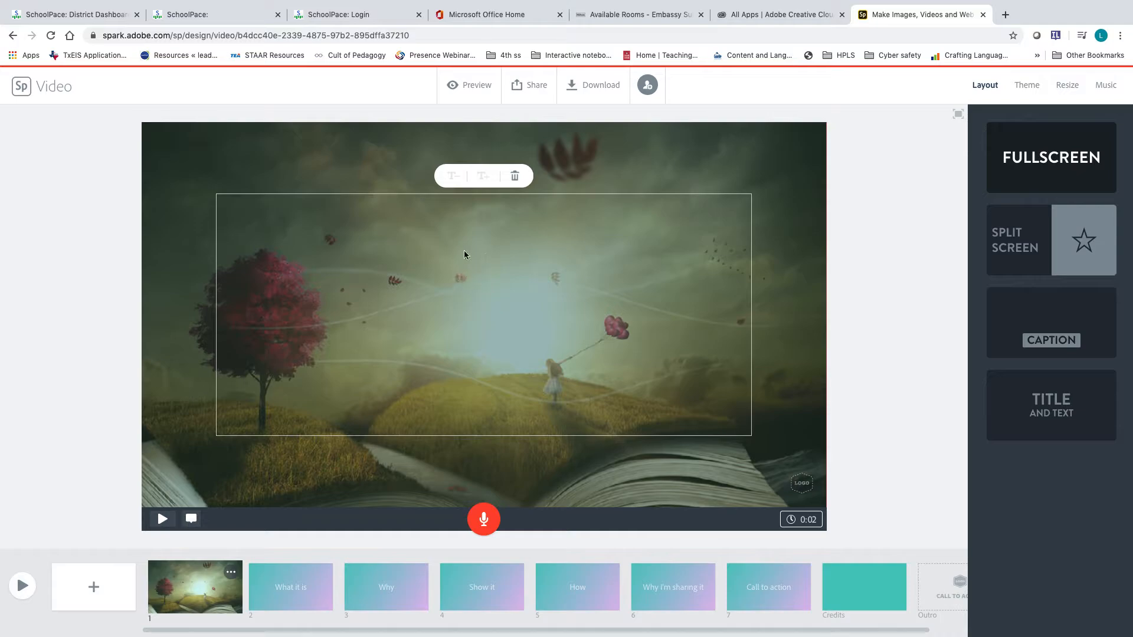
{"action": "type", "text": "Let me "}
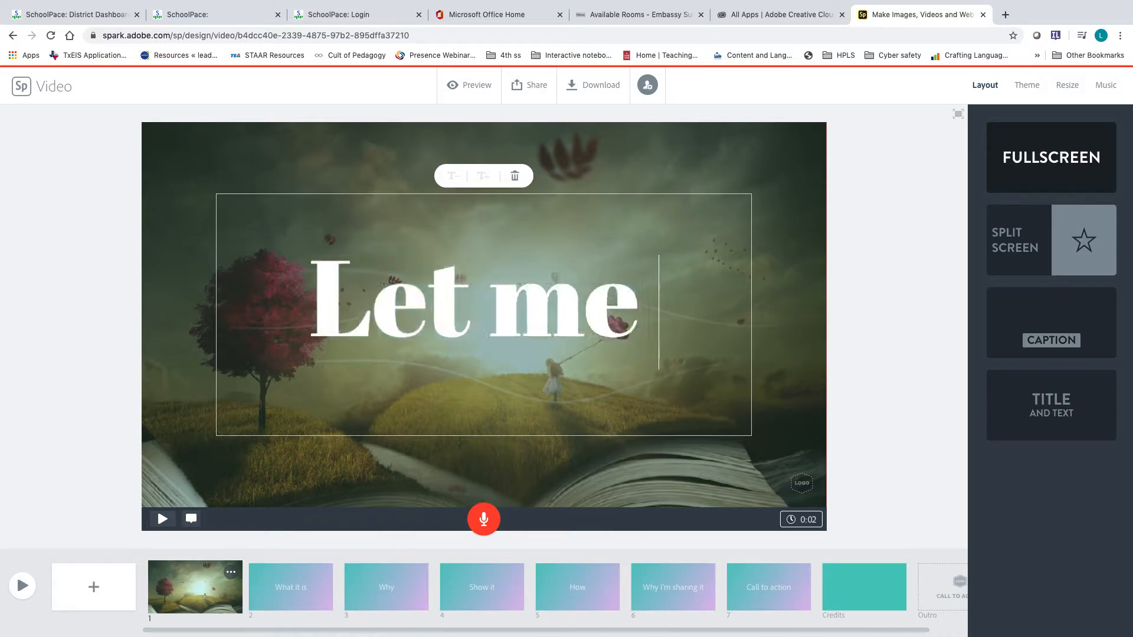
{"action": "type", "text": "tell you a"}
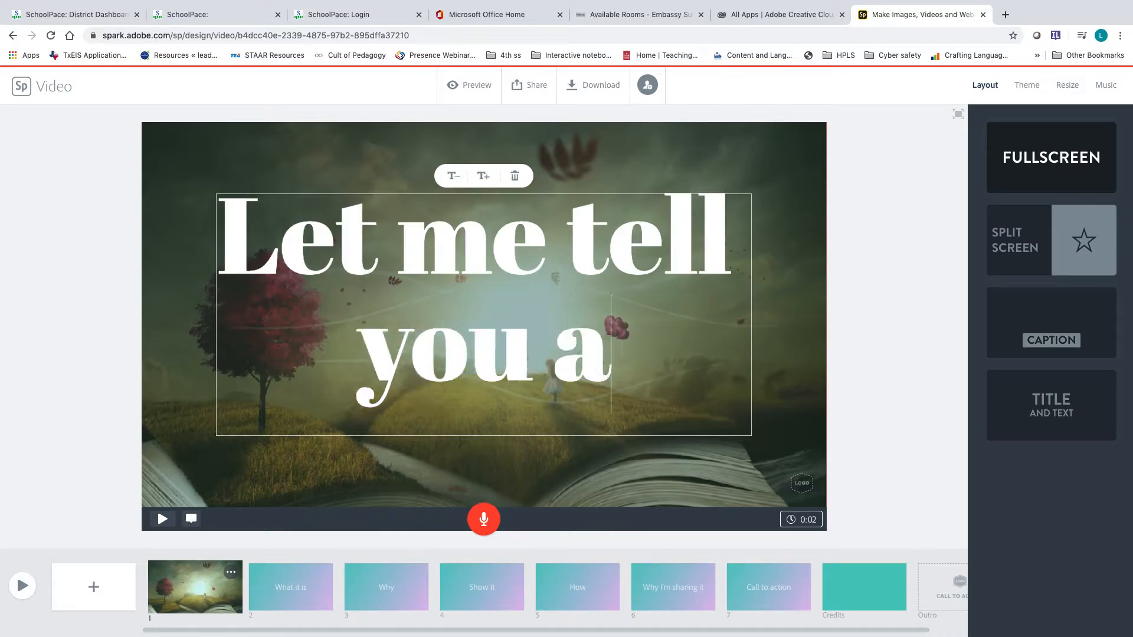
{"action": "type", "text": " story..."}
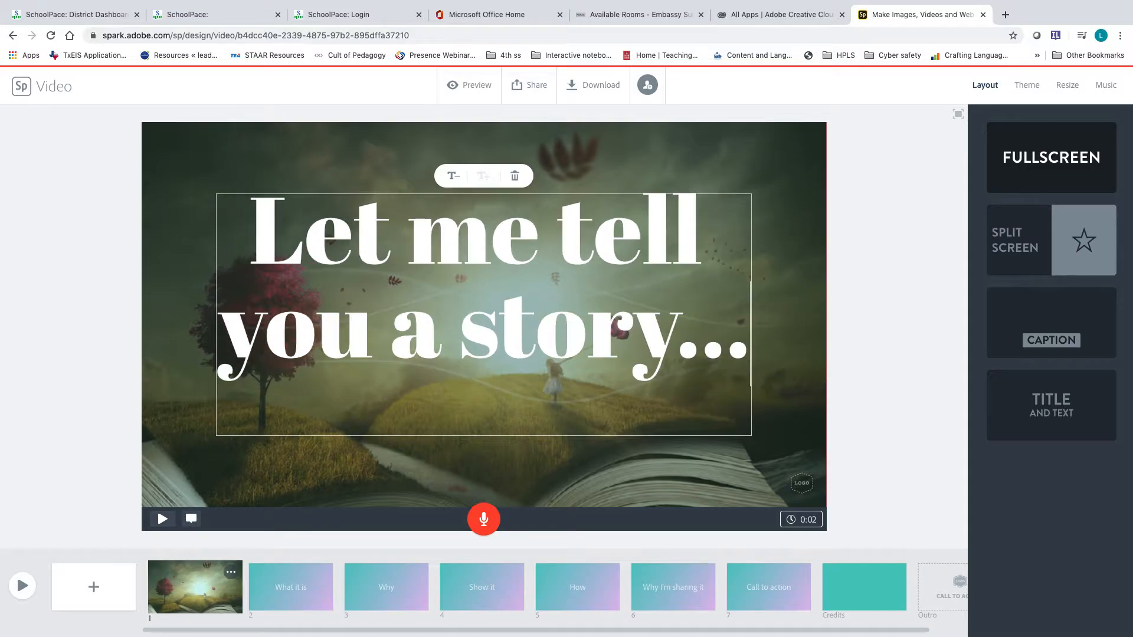
Adjust the size of the first slide's text so that it fits on a single line.
{"action": "left_click", "coordinate": [453, 177]}
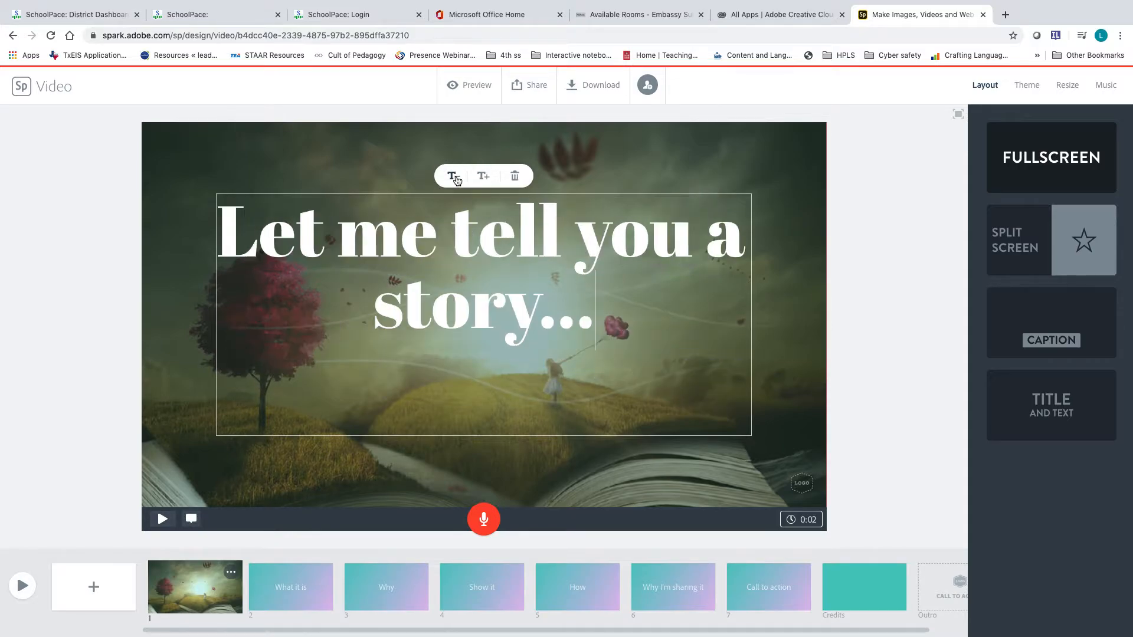
{"action": "left_click", "coordinate": [453, 176]}
{"action": "left_click", "coordinate": [483, 177]}
{"action": "left_click", "coordinate": [464, 177]}
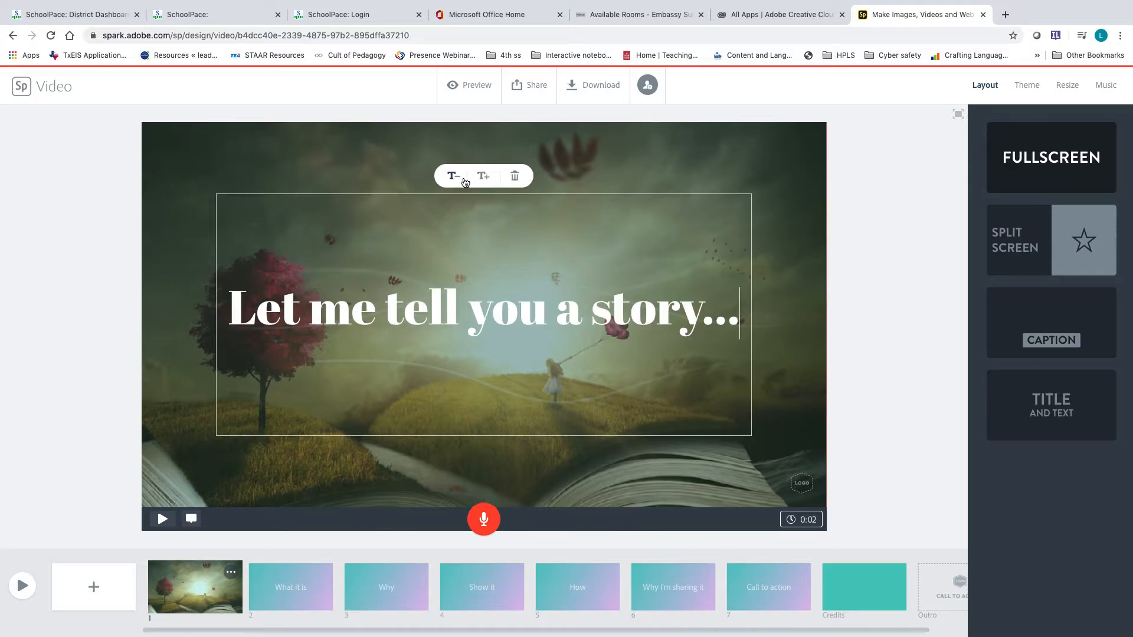
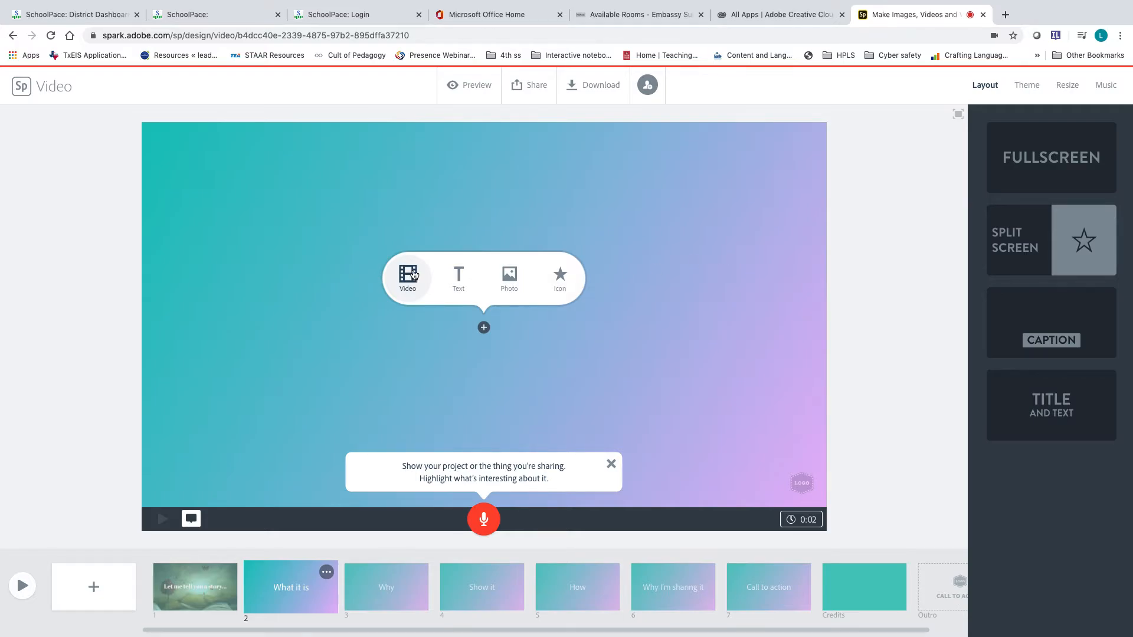
Add the text "One day in a far away land..." to the What it is slide and shrink it to two lines.
{"action": "left_click", "coordinate": [459, 277]}
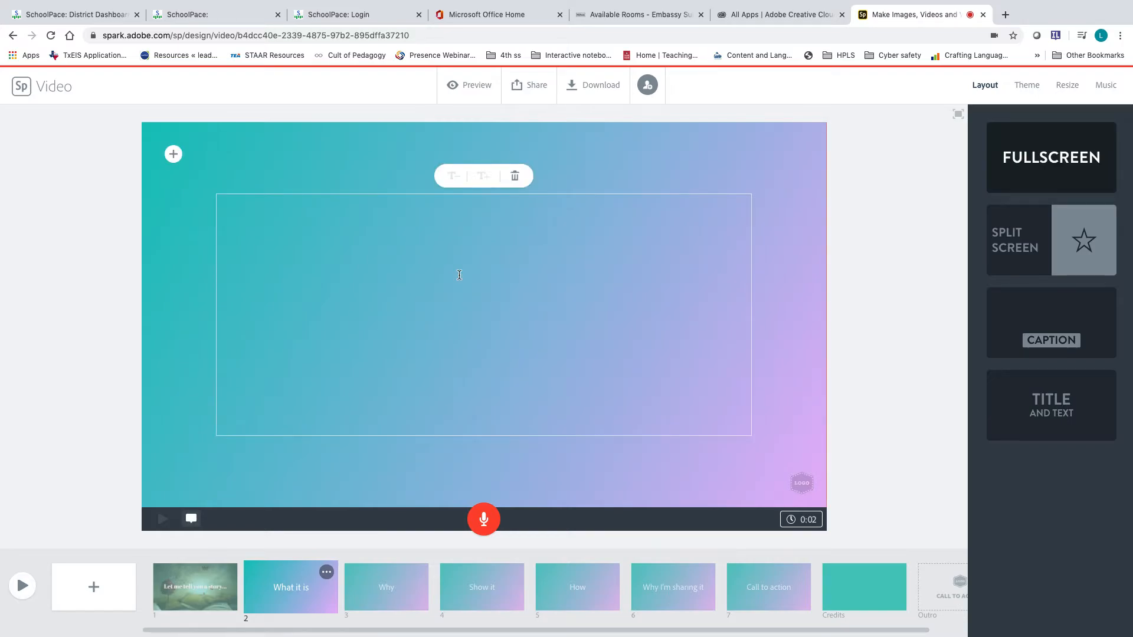
{"action": "type", "text": "One day in a far"}
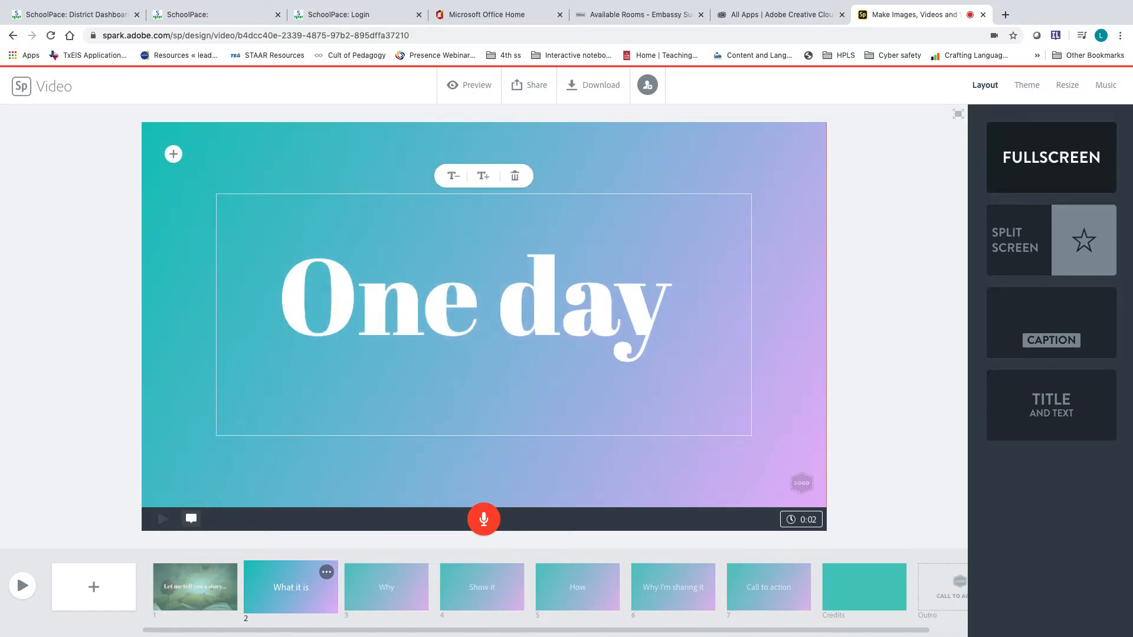
{"action": "type", "text": " awa"}
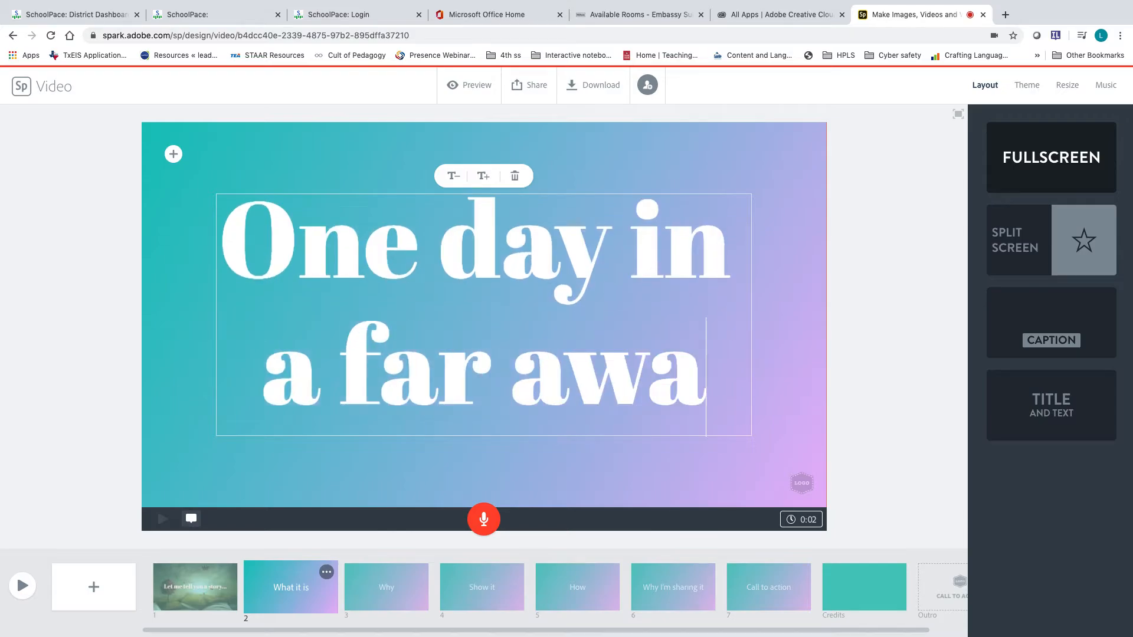
{"action": "type", "text": "y land..."}
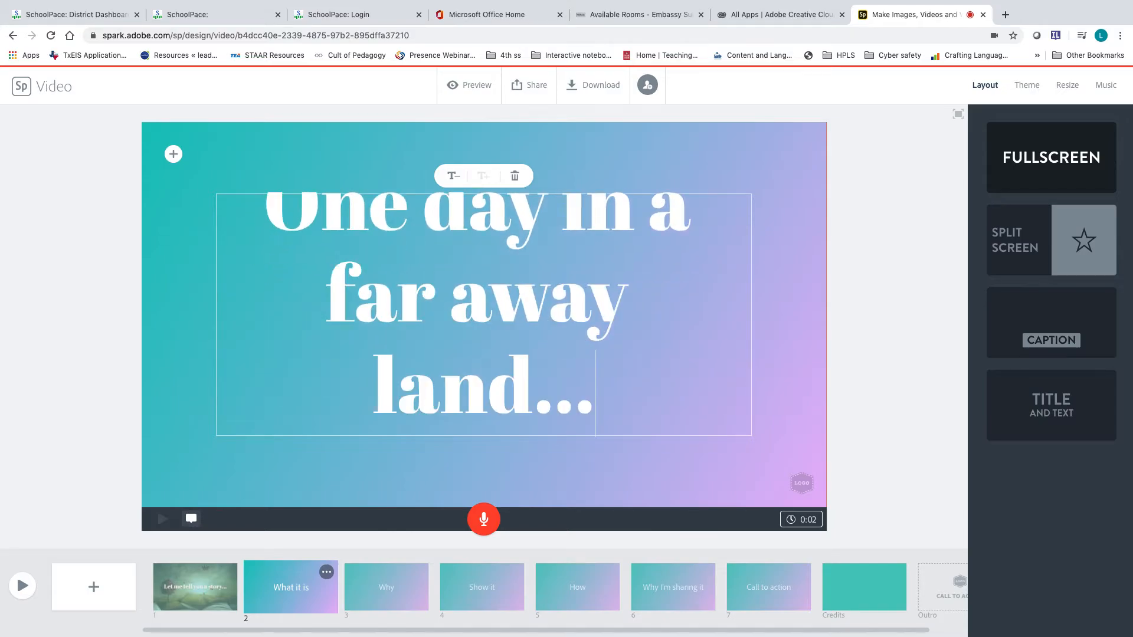
{"action": "left_click", "coordinate": [452, 177]}
{"action": "left_click", "coordinate": [643, 308]}
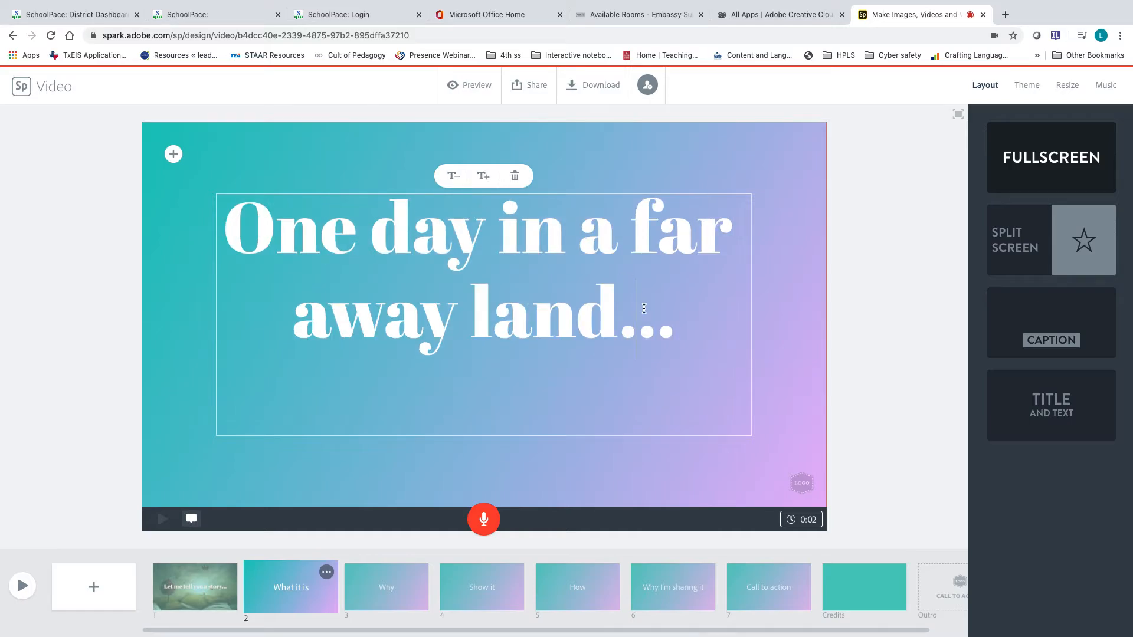
{"action": "left_click", "coordinate": [794, 314]}
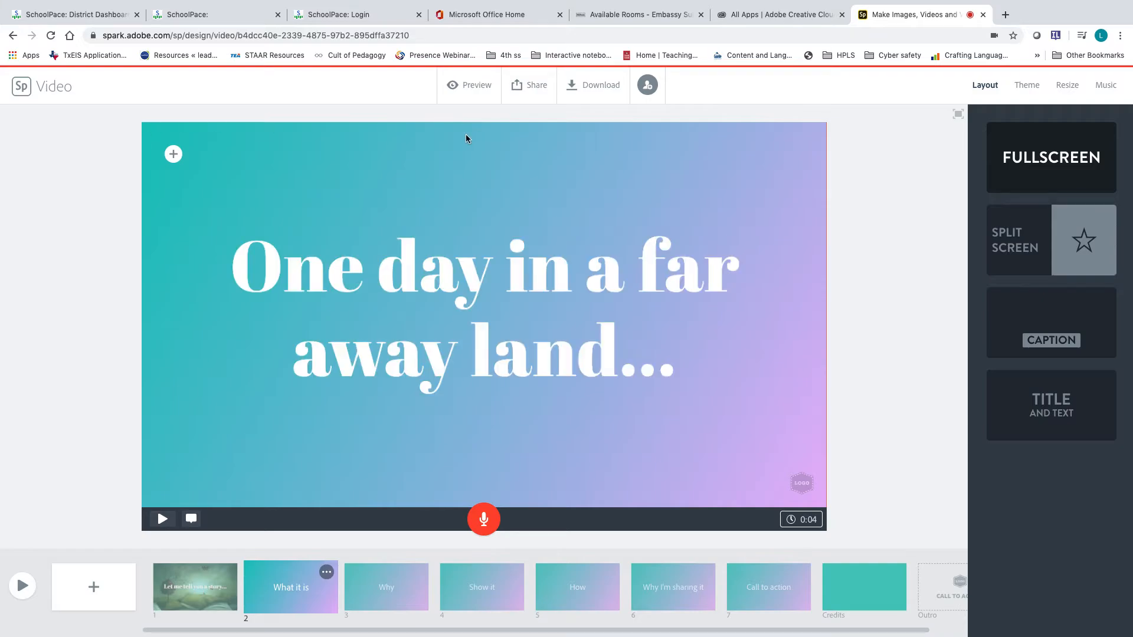
Set the dark storybook photo of an open book beside stacked books as the second slide's background.
{"action": "left_click", "coordinate": [174, 155]}
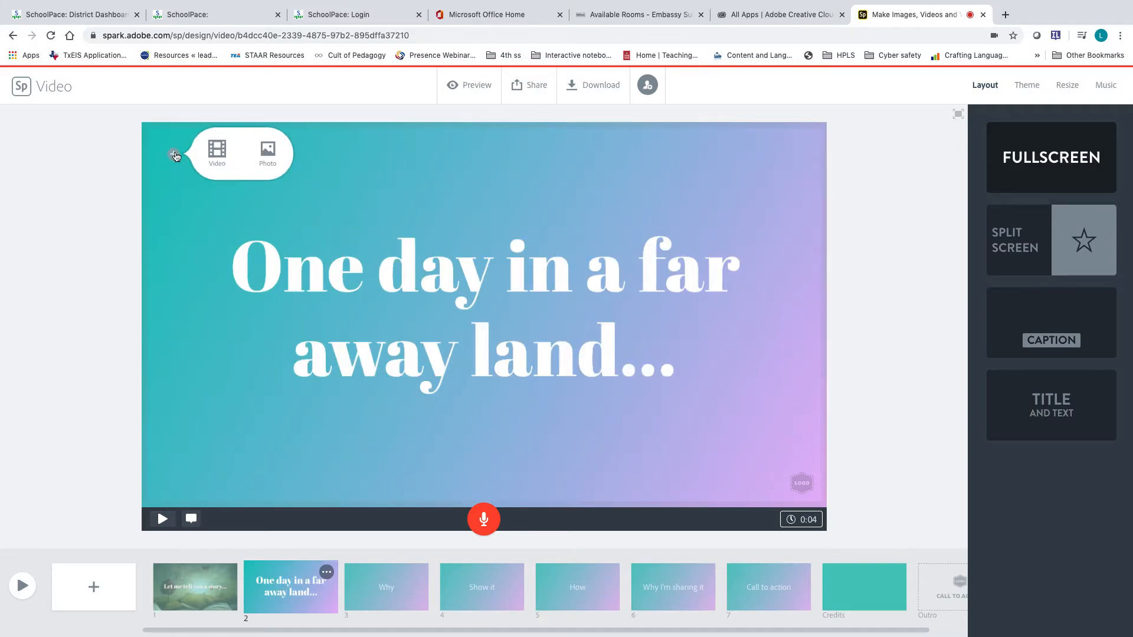
{"action": "left_click", "coordinate": [269, 153]}
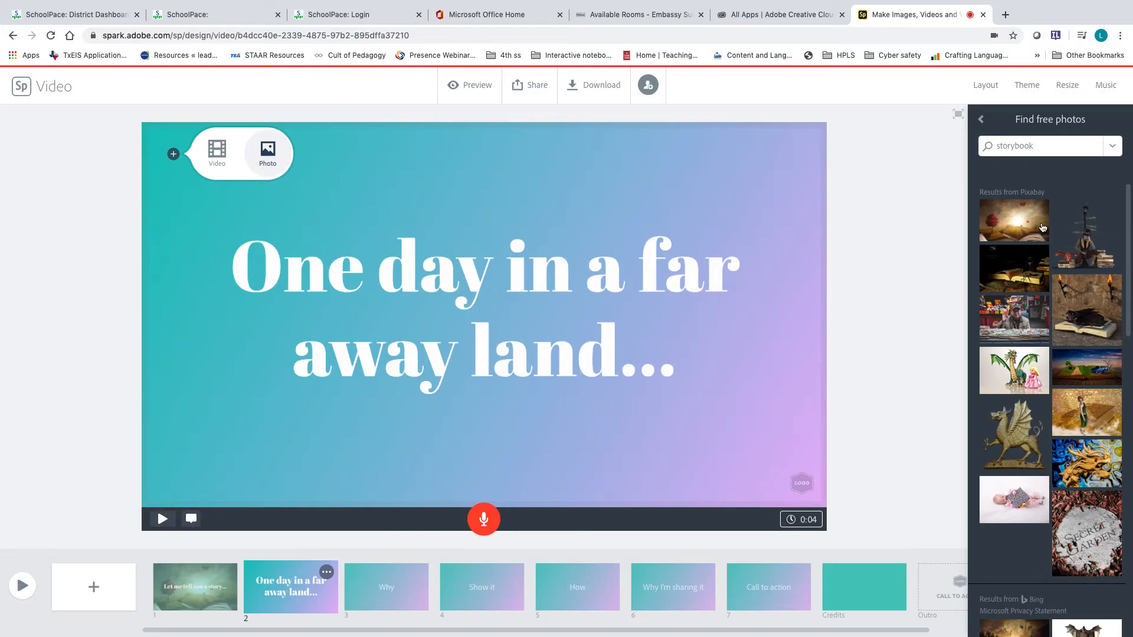
{"action": "left_click", "coordinate": [1019, 276]}
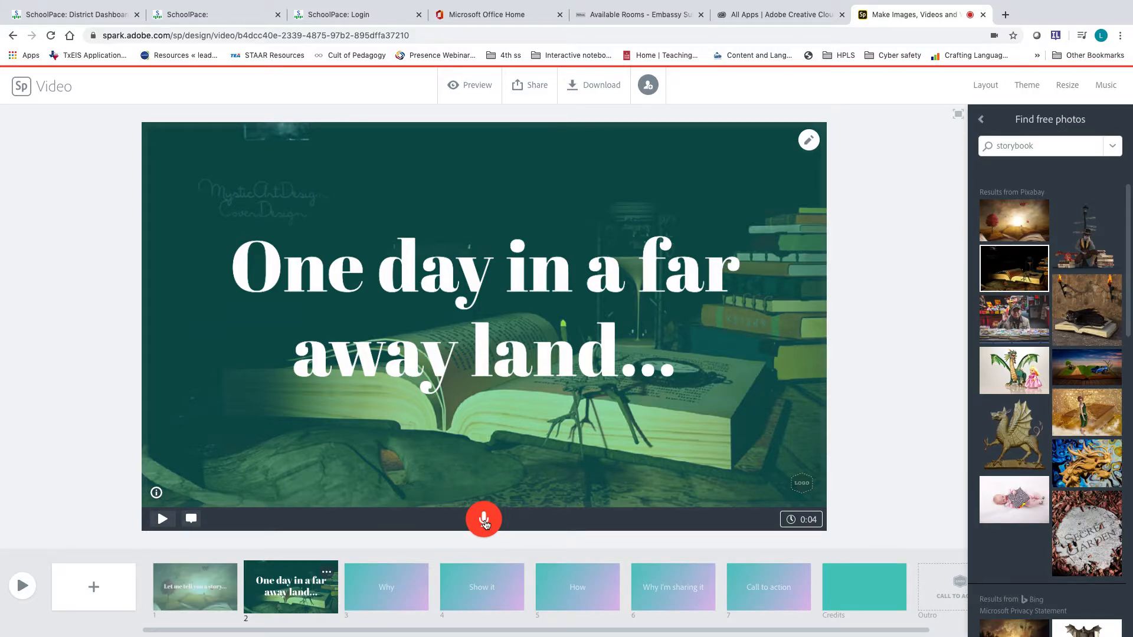
Add the text "There was a queen." to the Why slide and reduce its size to fit on one line.
{"action": "left_click", "coordinate": [367, 587]}
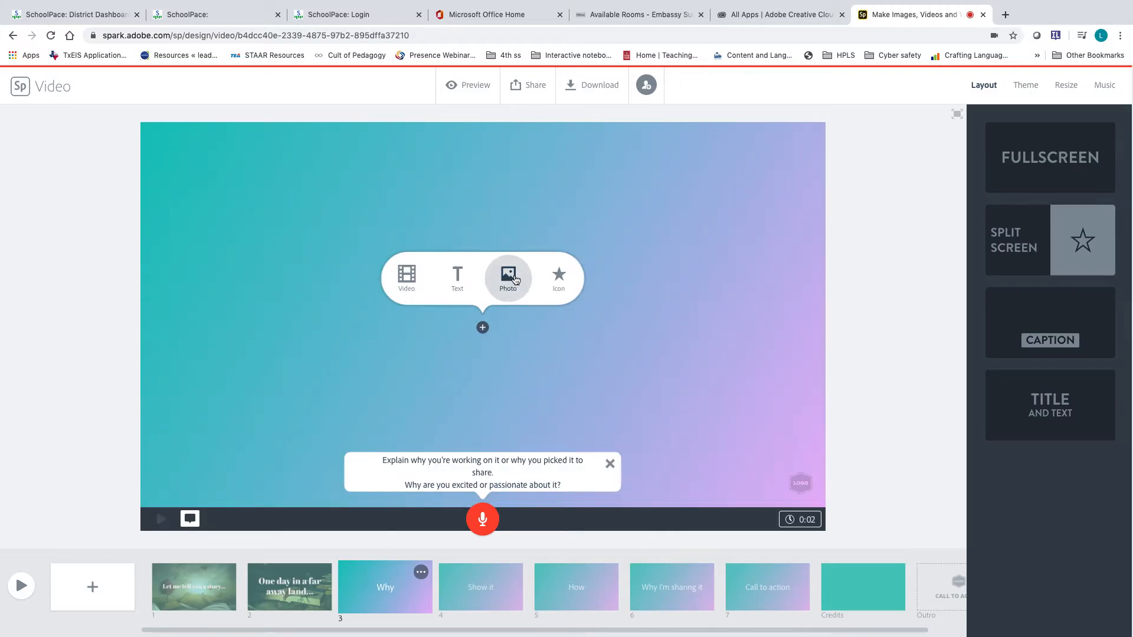
{"action": "left_click", "coordinate": [457, 277]}
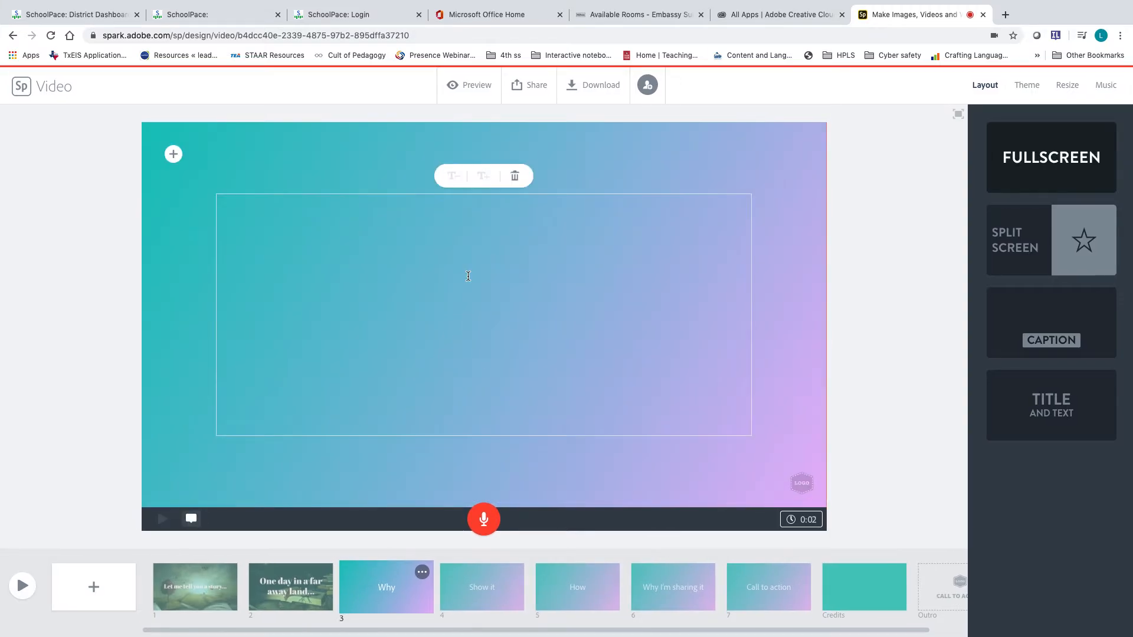
{"action": "type", "text": "There was a "}
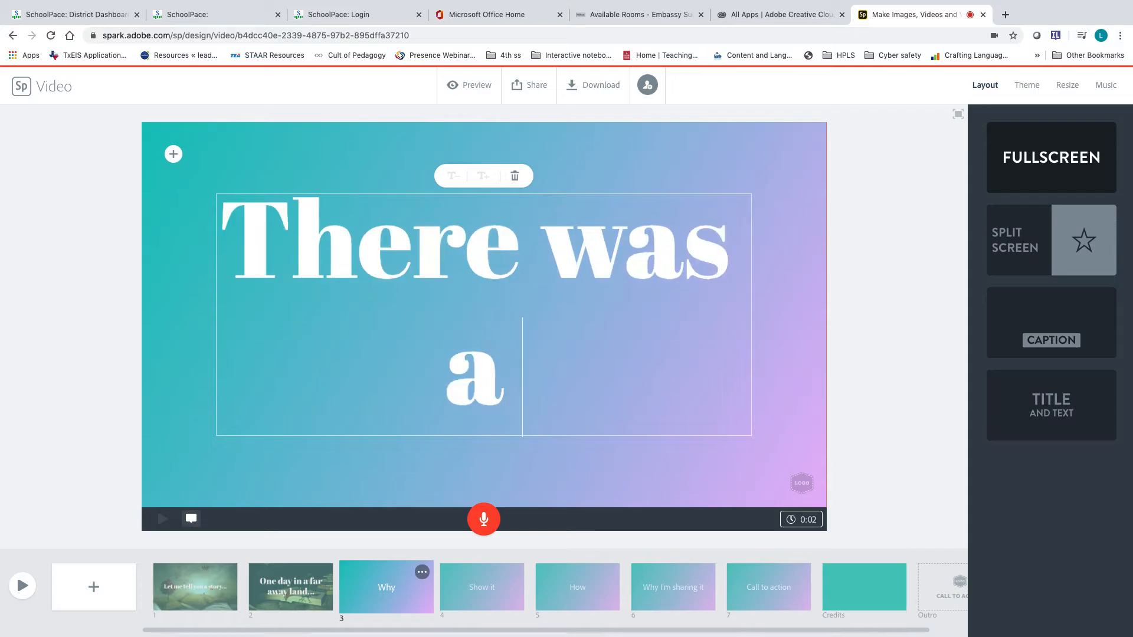
{"action": "type", "text": "queen."}
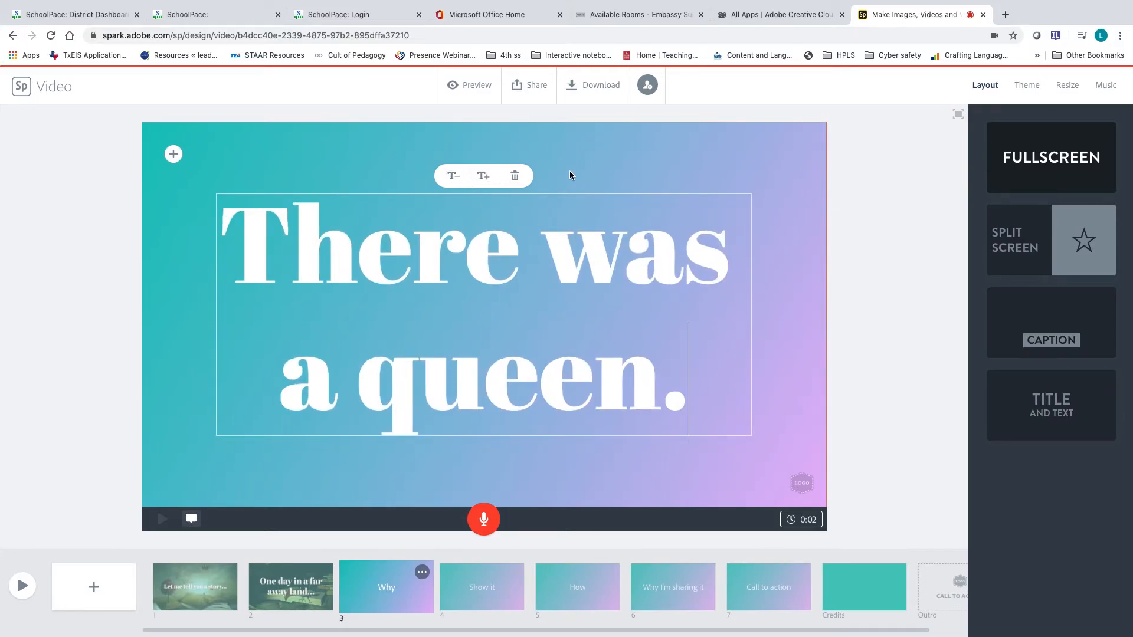
{"action": "left_click", "coordinate": [453, 176]}
{"action": "left_click", "coordinate": [454, 175]}
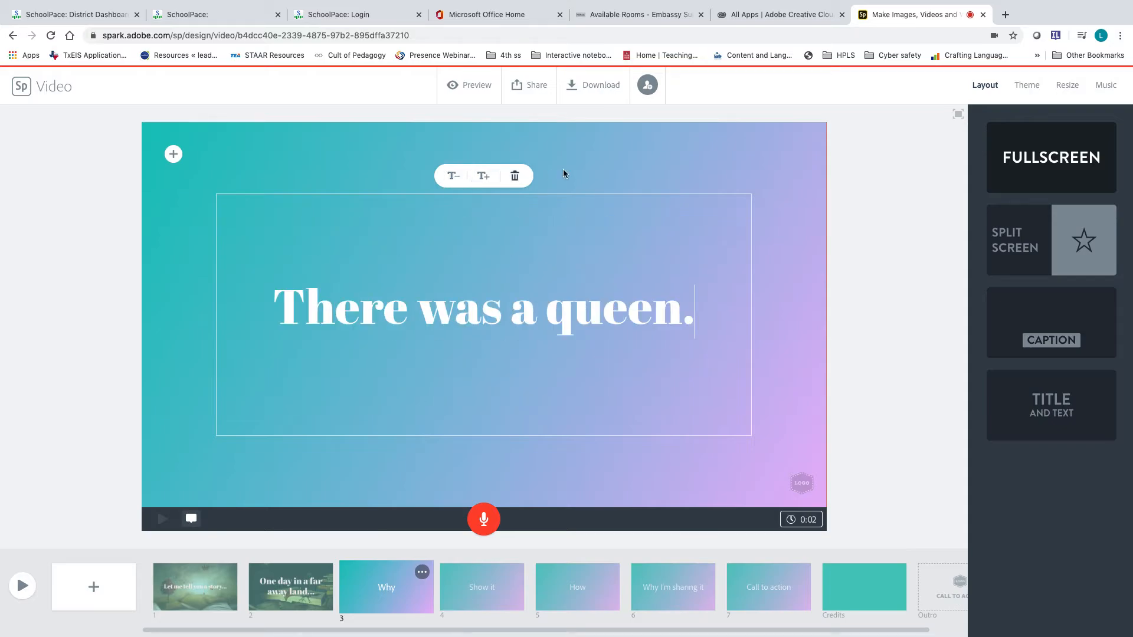
{"action": "left_click", "coordinate": [607, 166]}
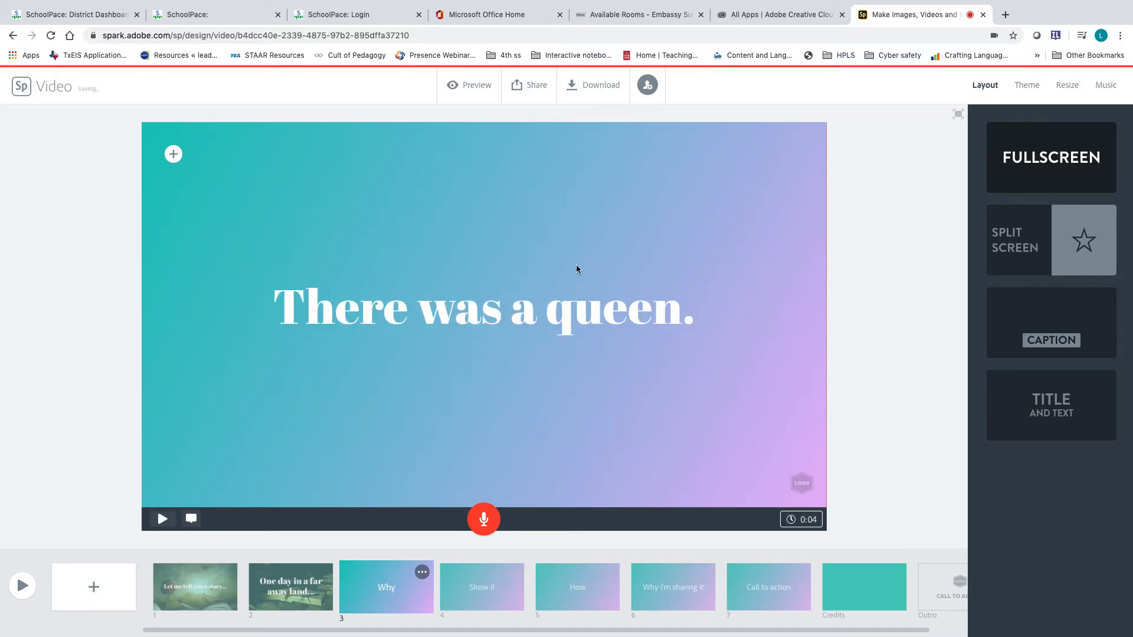
Search the free photos for "queen" and set the photo of three crowned women as the third slide's background.
{"action": "left_click", "coordinate": [173, 153]}
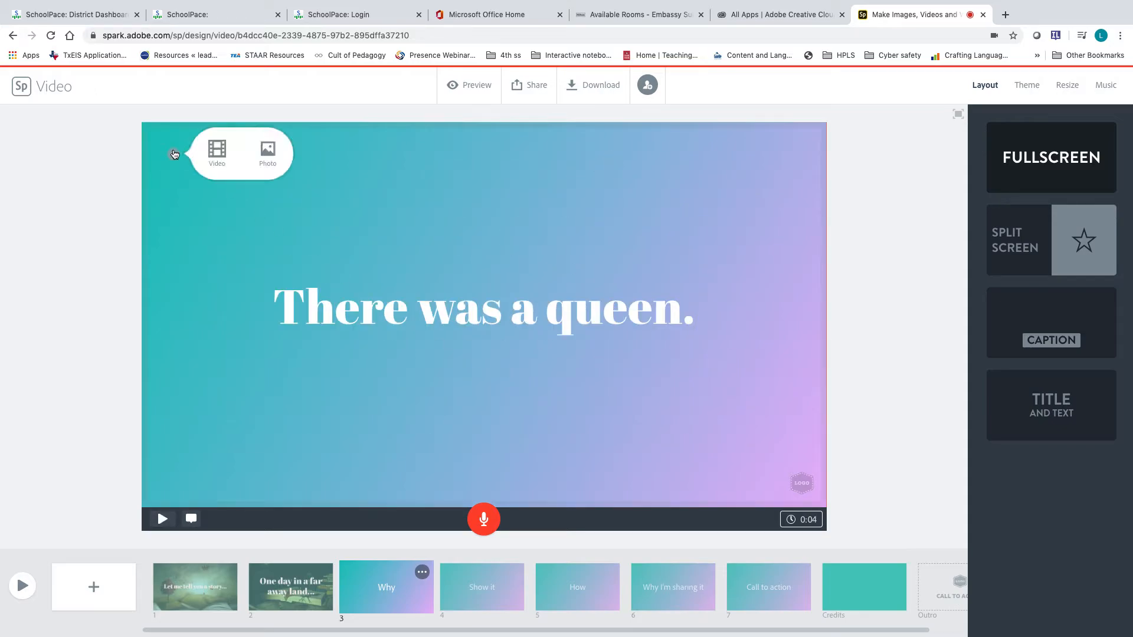
{"action": "left_click", "coordinate": [280, 149]}
{"action": "left_click_drag", "start_coordinate": [1050, 145], "coordinate": [955, 146]}
{"action": "type", "text": "queen"}
{"action": "key", "text": "Return"}
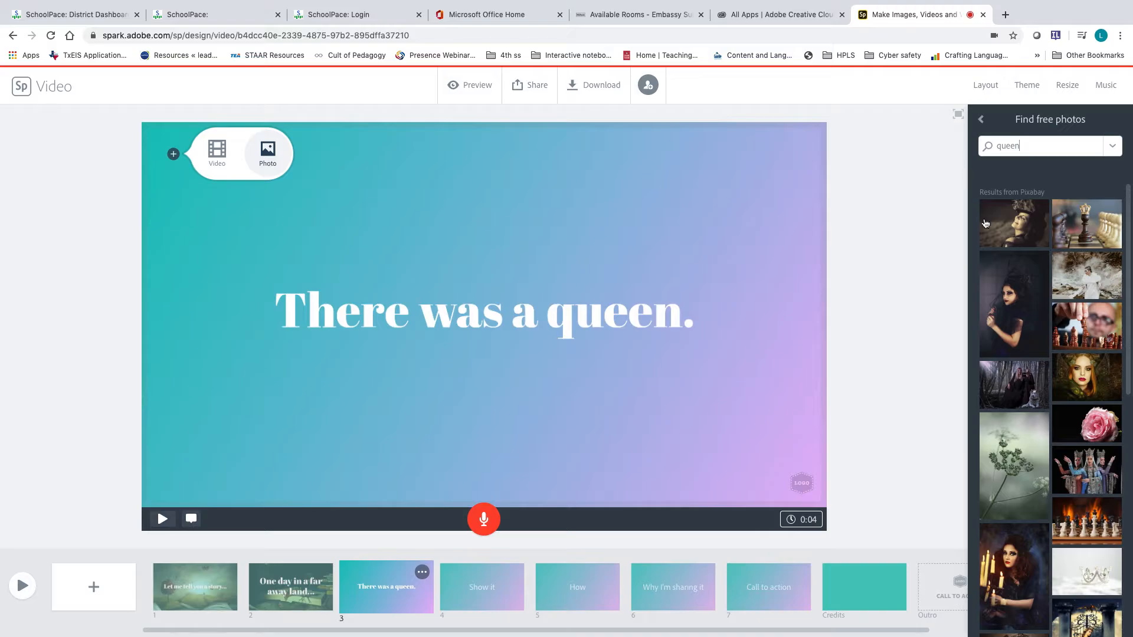
{"action": "scroll", "coordinate": [1050, 287], "scroll_direction": "down", "scroll_amount": 2}
{"action": "scroll", "coordinate": [1050, 288], "scroll_direction": "down", "scroll_amount": 5}
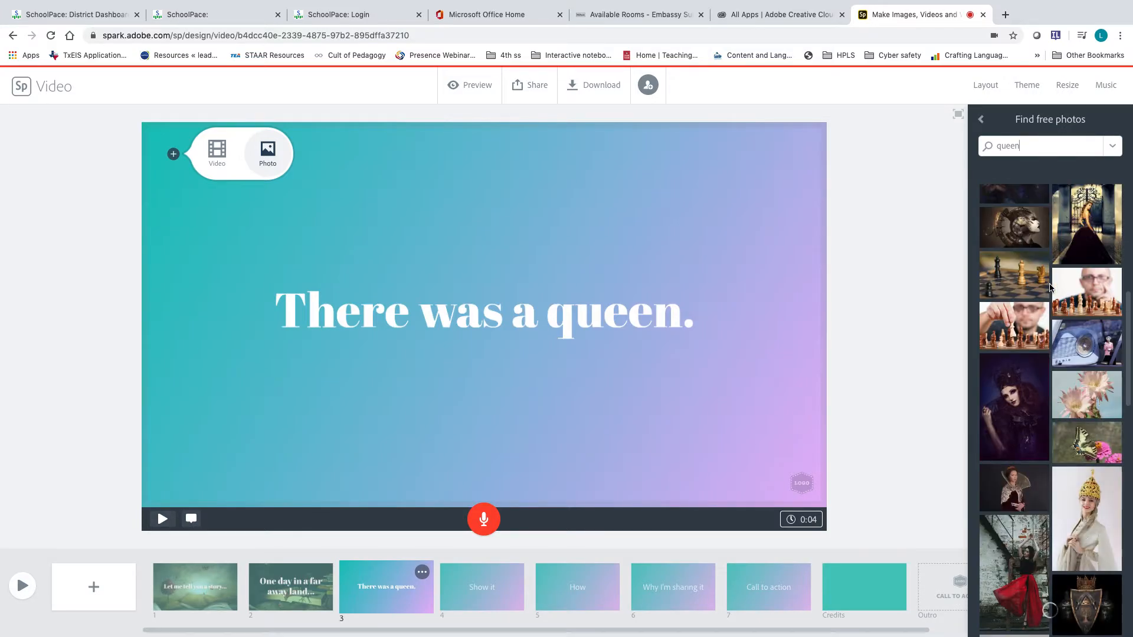
{"action": "scroll", "coordinate": [1050, 287], "scroll_direction": "up", "scroll_amount": 5}
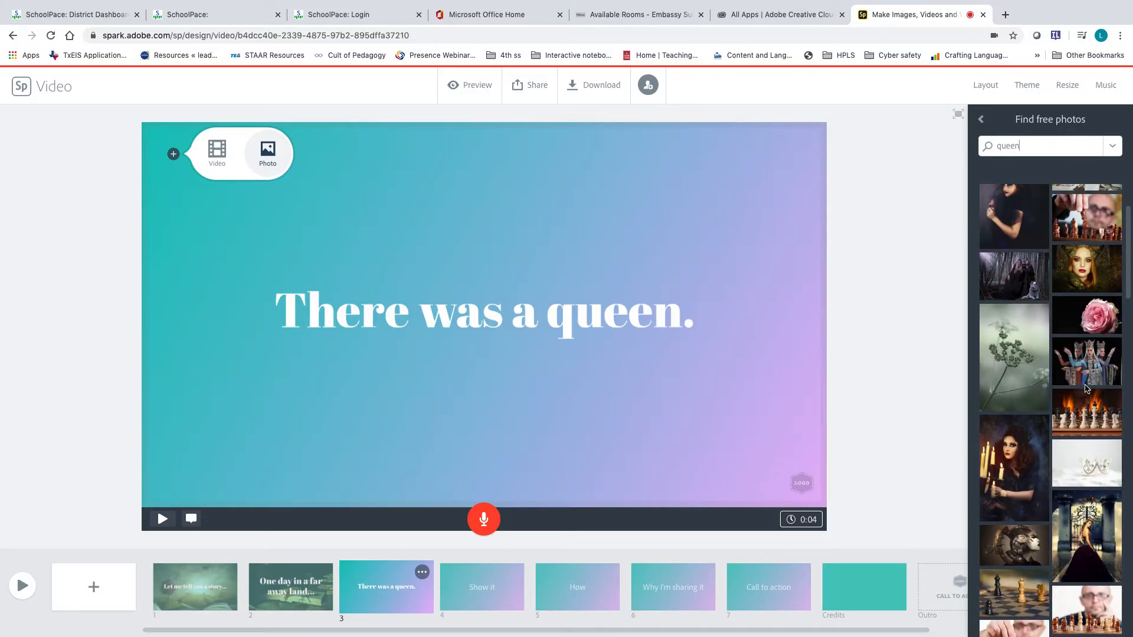
{"action": "left_click", "coordinate": [1087, 357]}
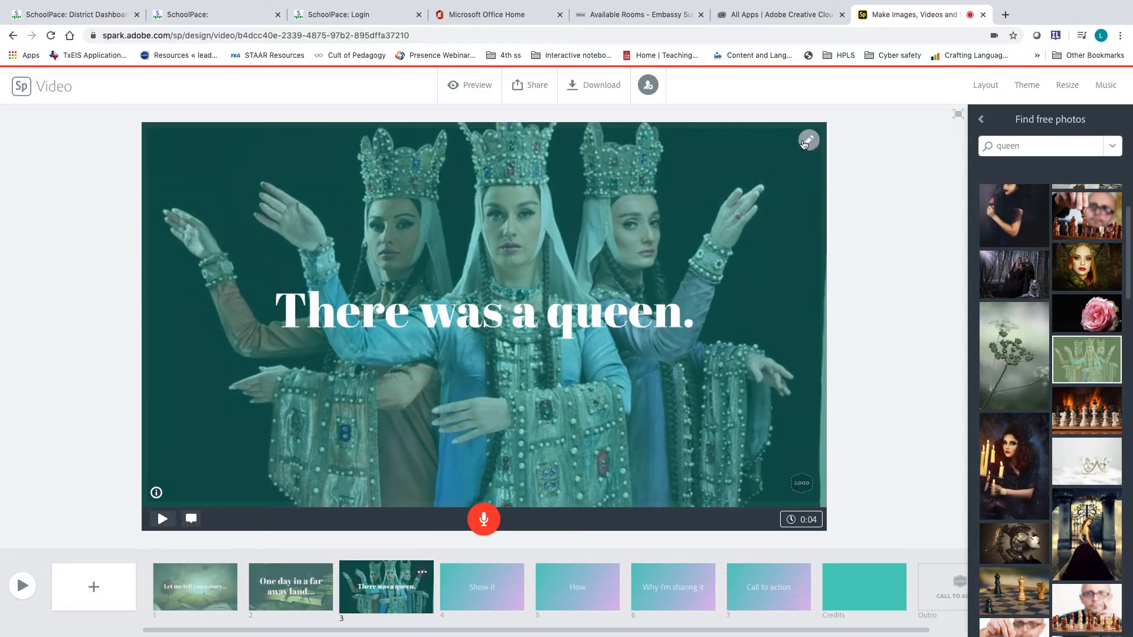
Zoom the third slide's background photo out until it sits as a smaller picture with the gradient showing all around it.
{"action": "left_click", "coordinate": [807, 142]}
{"action": "left_click", "coordinate": [808, 180]}
{"action": "left_click", "coordinate": [808, 180]}
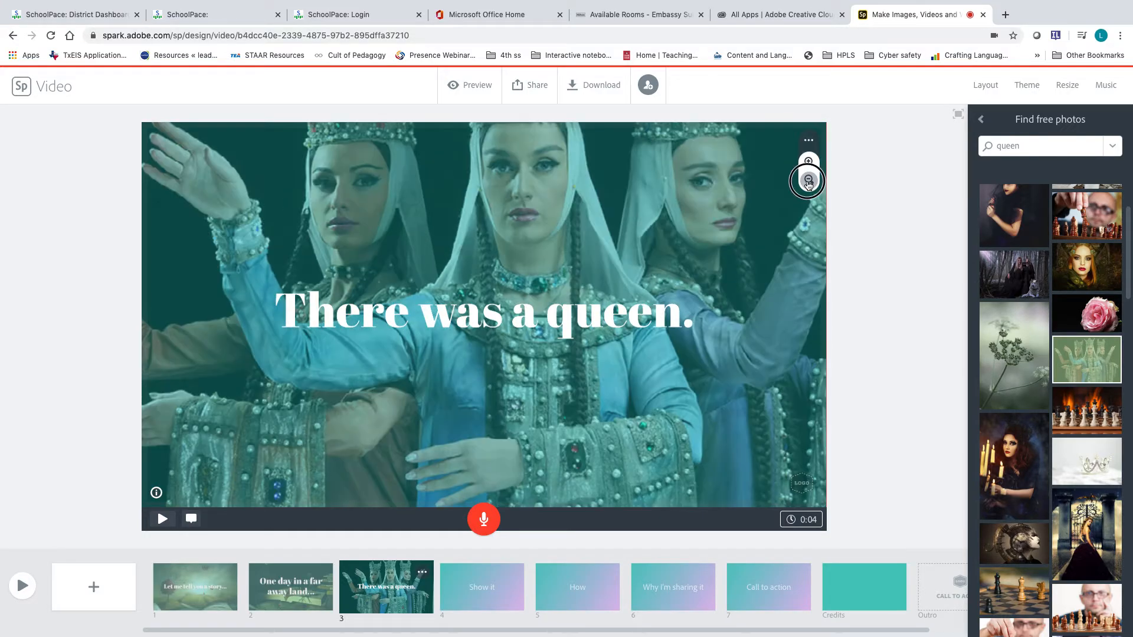
{"action": "left_click_drag", "start_coordinate": [588, 231], "coordinate": [651, 232]}
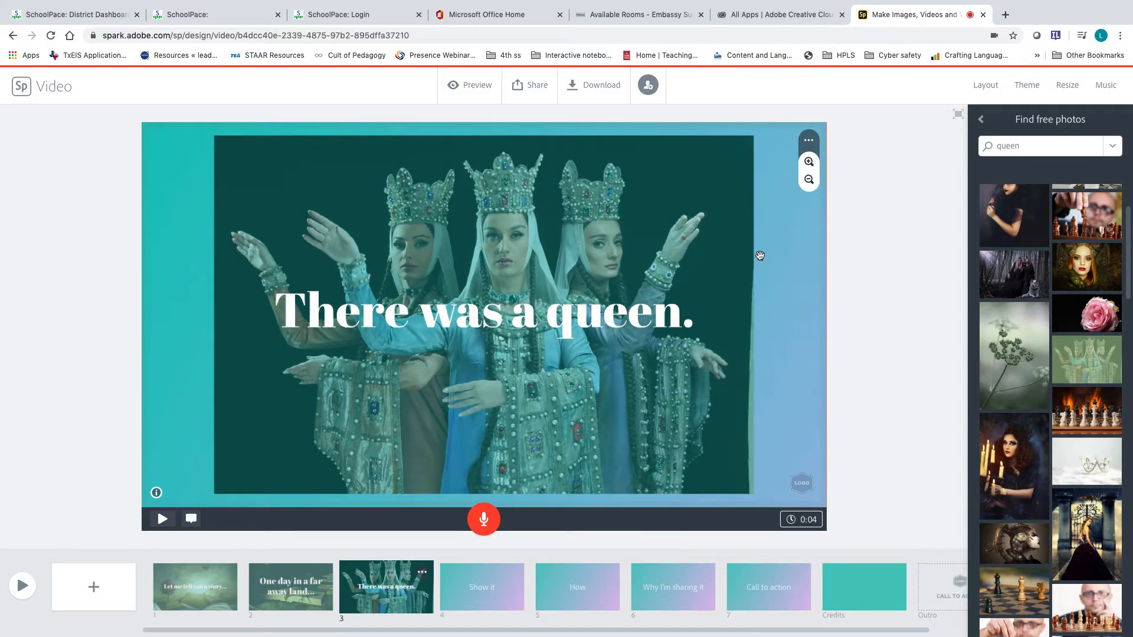
{"action": "left_click", "coordinate": [809, 181]}
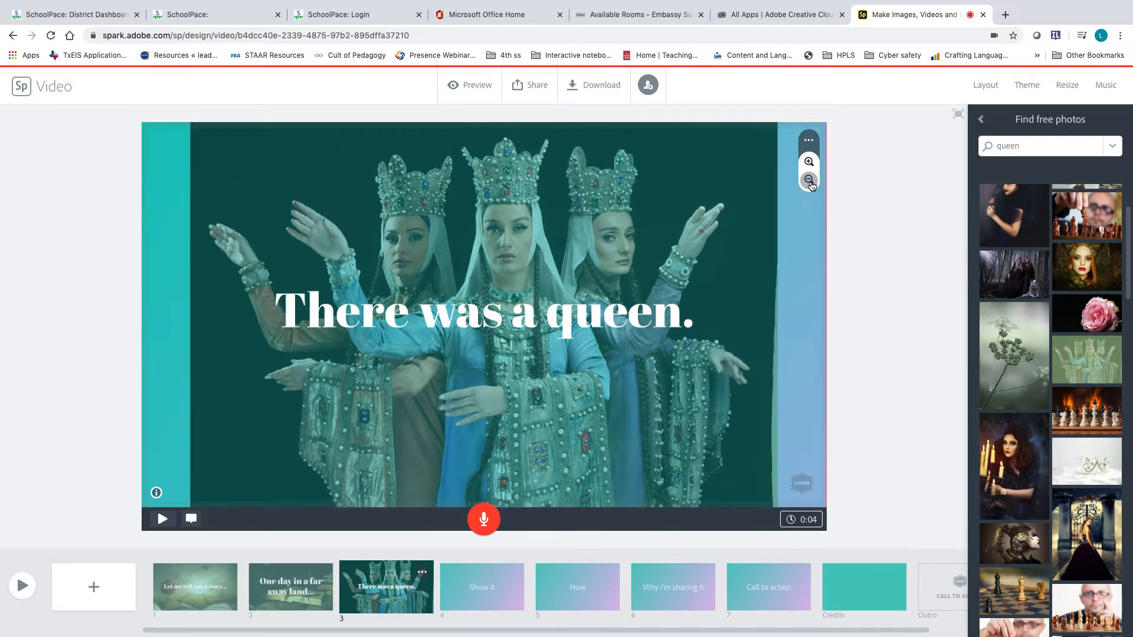
{"action": "left_click", "coordinate": [809, 180]}
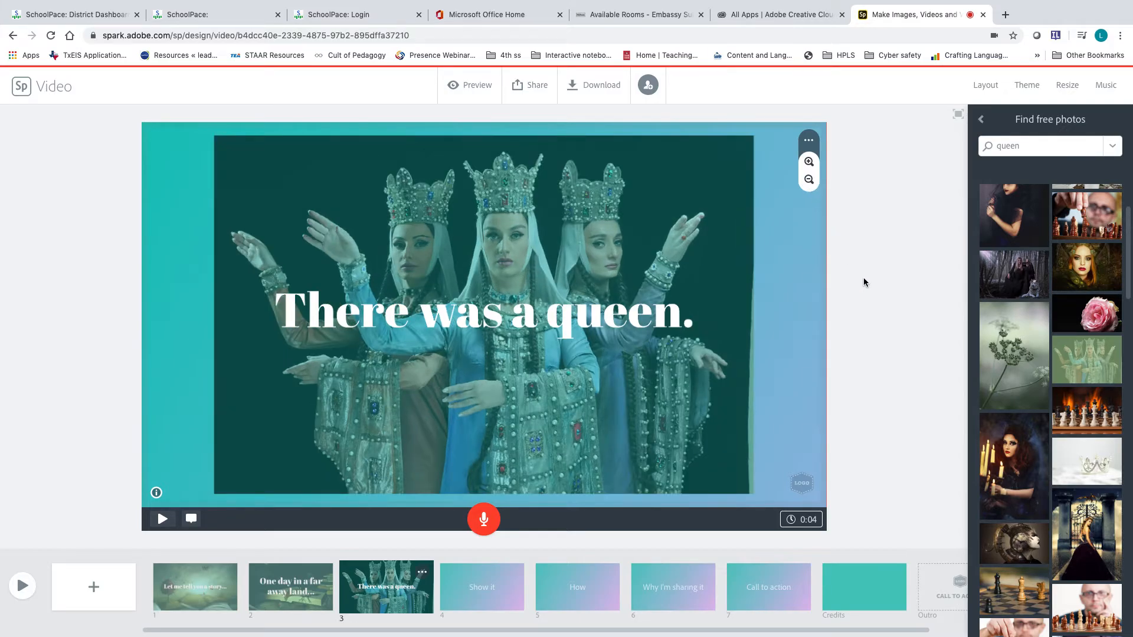
{"action": "left_click", "coordinate": [810, 181]}
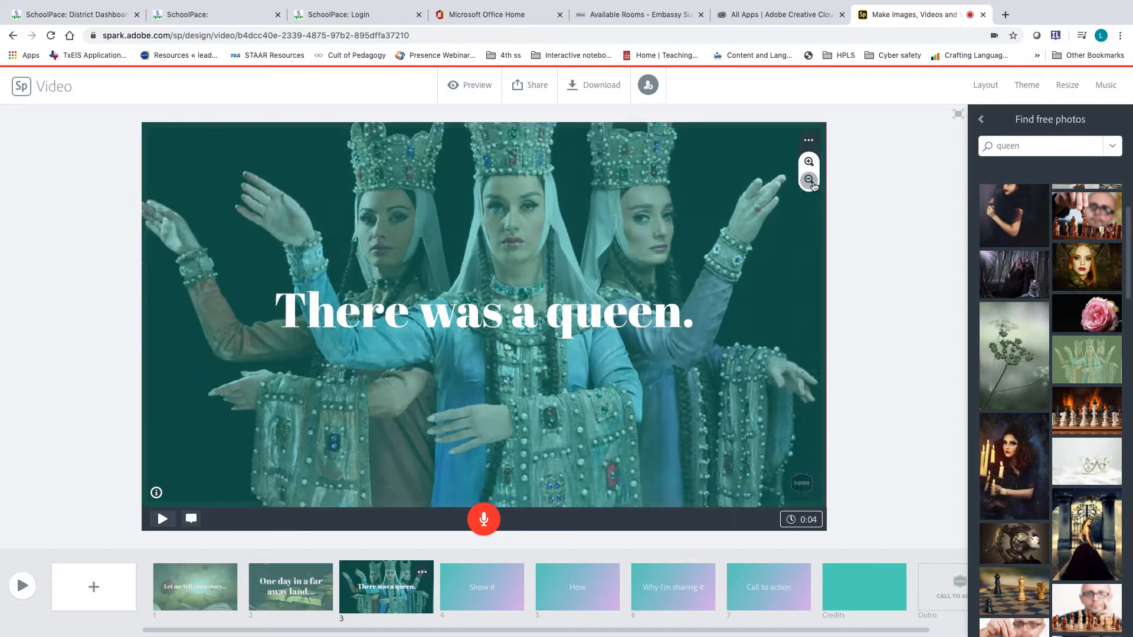
{"action": "left_click", "coordinate": [810, 181]}
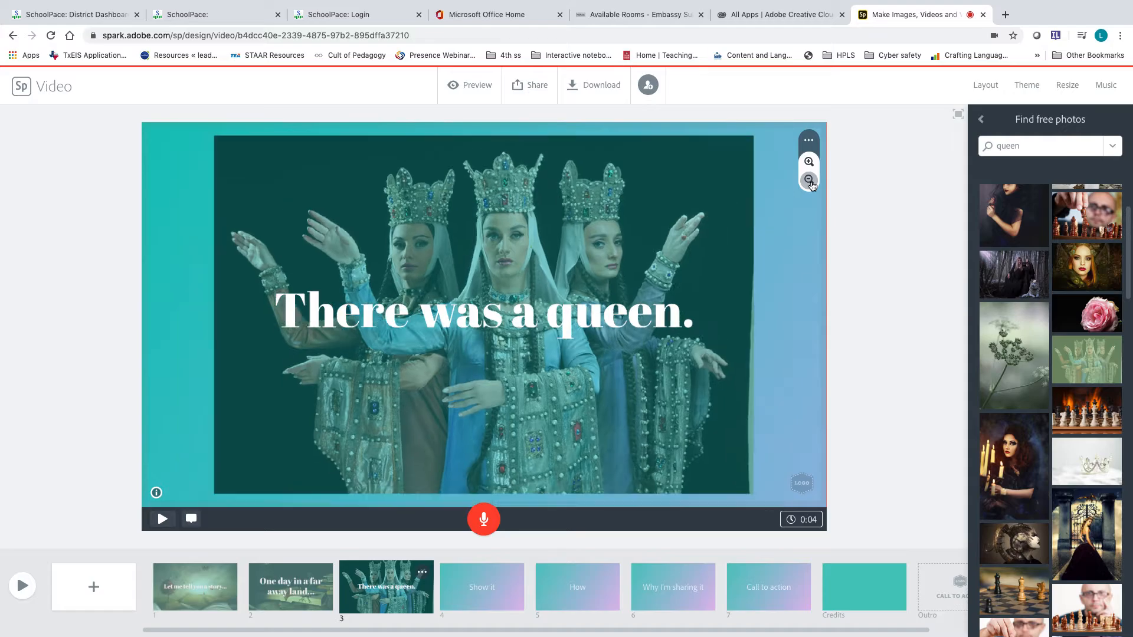
{"action": "left_click", "coordinate": [875, 189]}
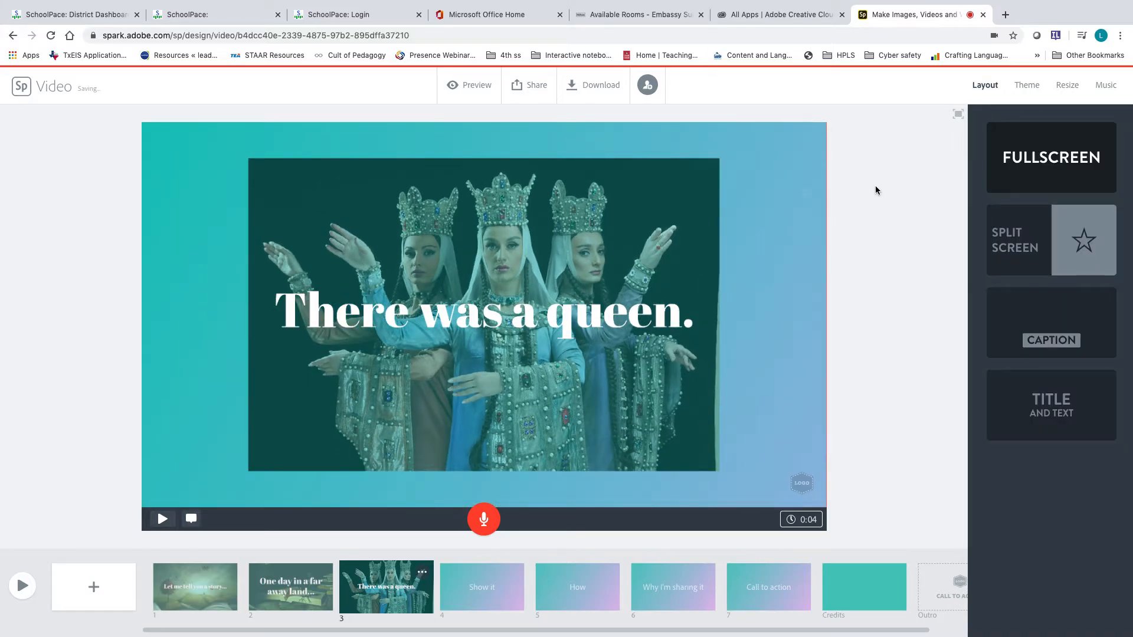
Search the icons for "king" and add the solid white crown with five round tips to the Show it slide.
{"action": "left_click", "coordinate": [479, 585]}
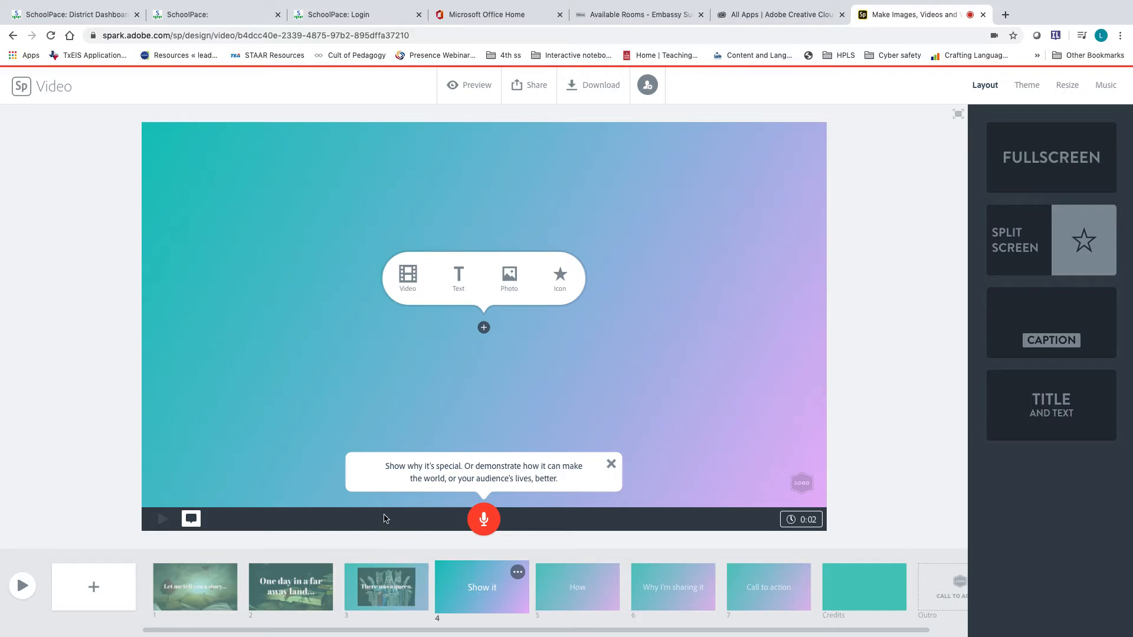
{"action": "left_click", "coordinate": [573, 299]}
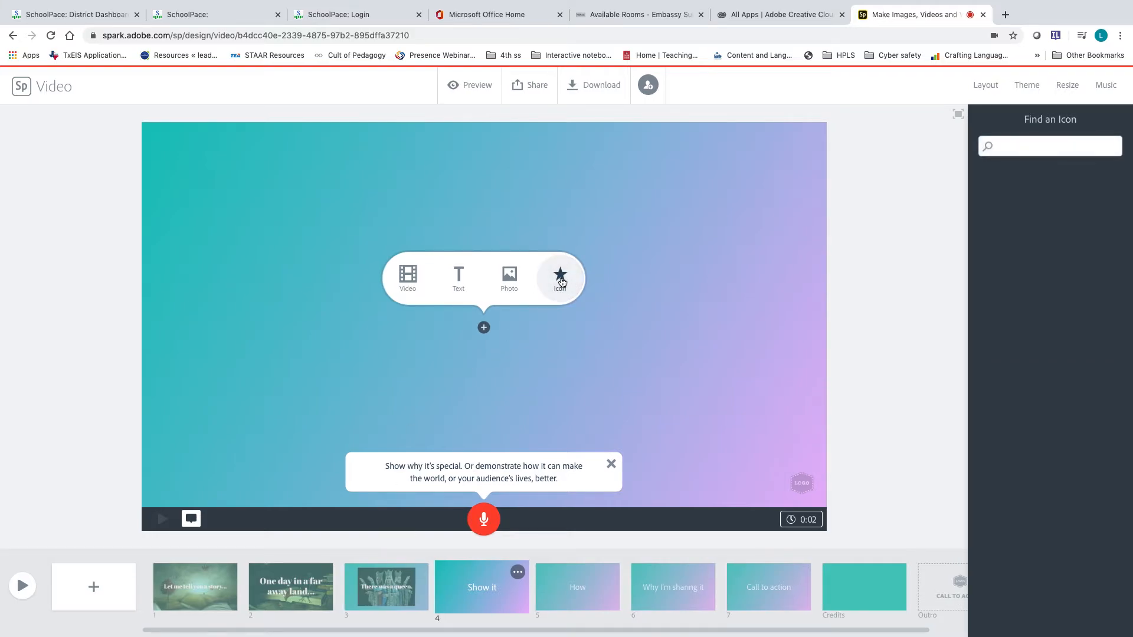
{"action": "key", "text": "BackSpace"}
{"action": "key", "text": "BackSpace"}
{"action": "key", "text": "BackSpace"}
{"action": "key", "text": "BackSpace"}
{"action": "key", "text": "BackSpace"}
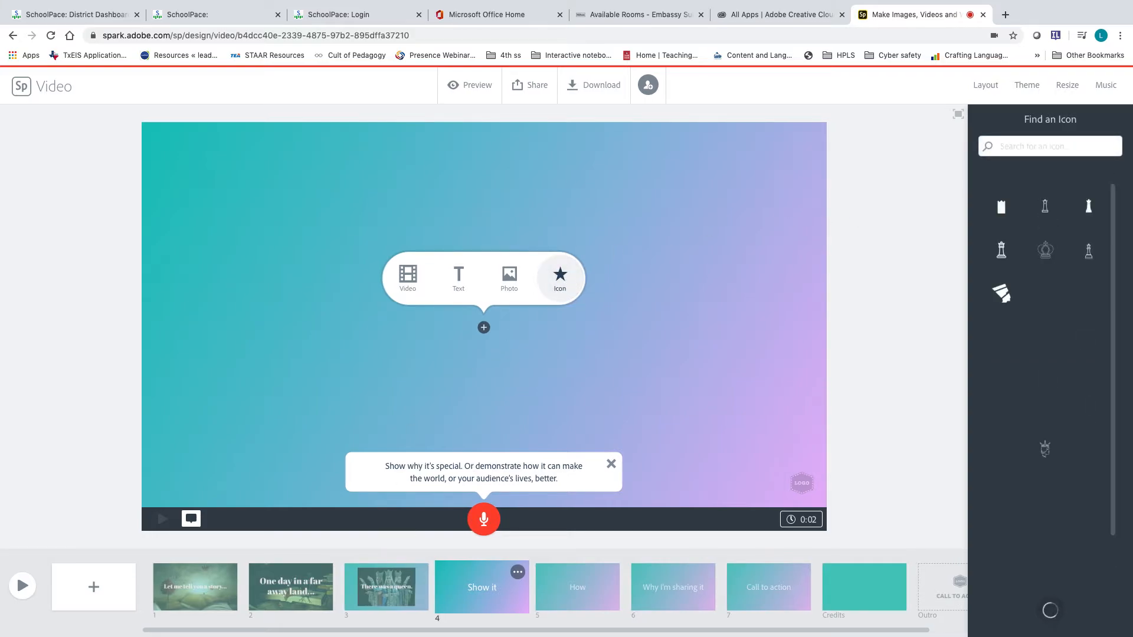
{"action": "type", "text": "king"}
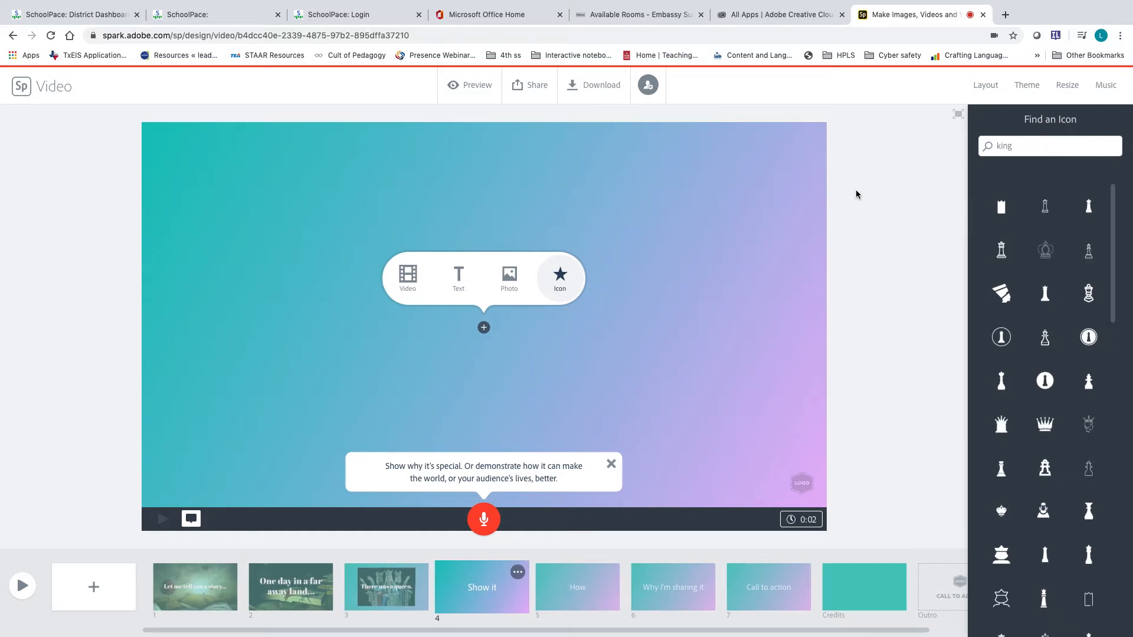
{"action": "scroll", "coordinate": [1048, 342], "scroll_direction": "down", "scroll_amount": 4}
{"action": "scroll", "coordinate": [1056, 330], "scroll_direction": "down", "scroll_amount": 3}
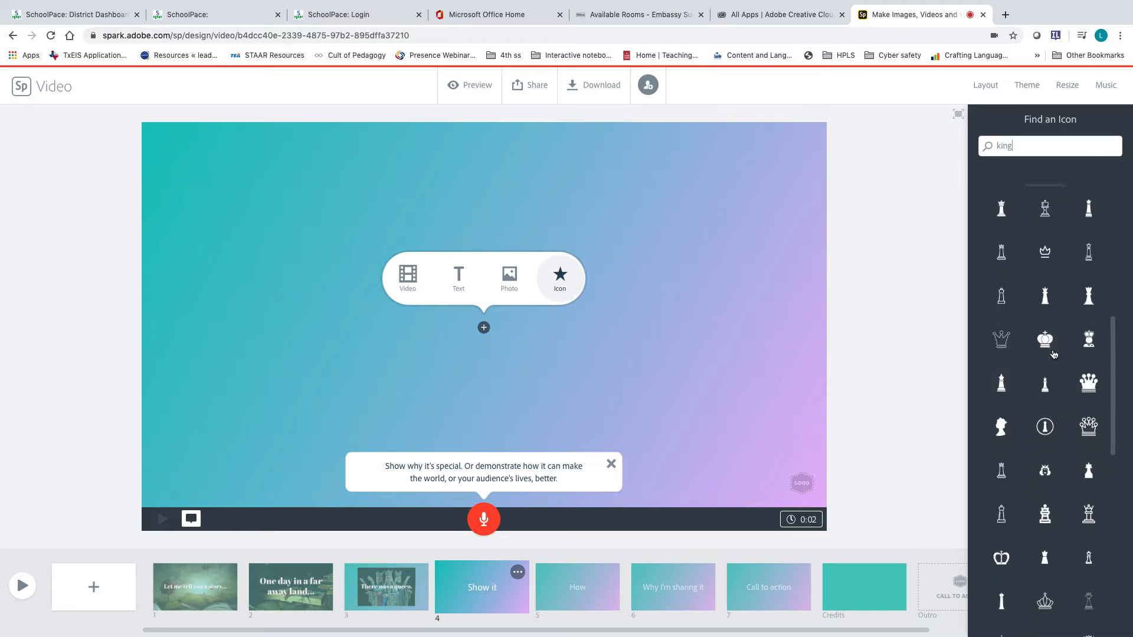
{"action": "left_click", "coordinate": [1089, 382]}
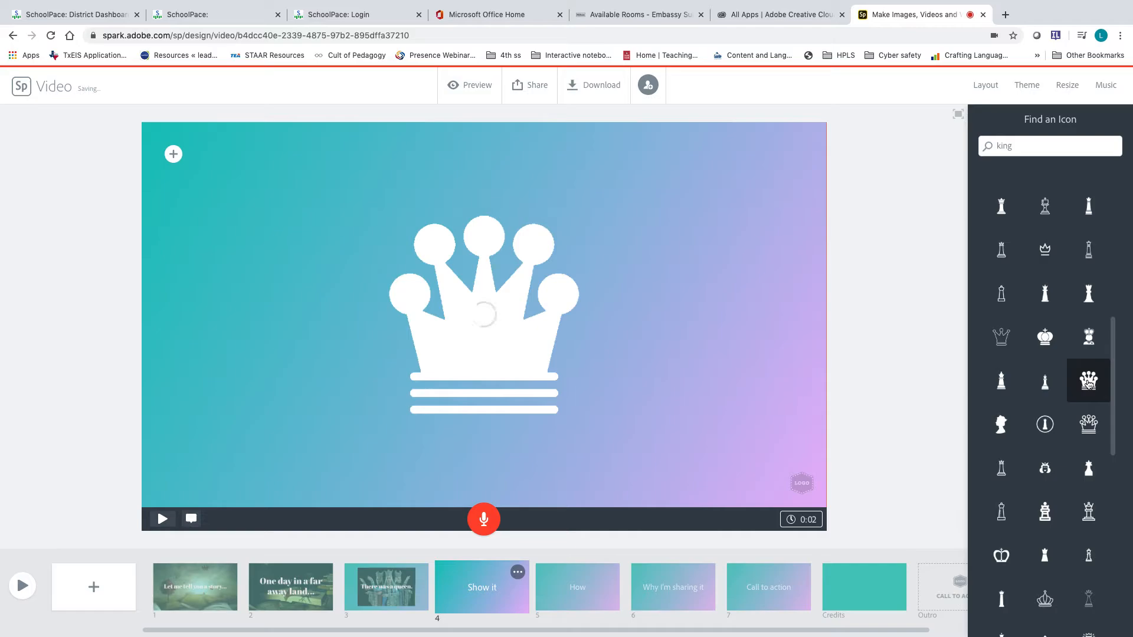
View the source and licence details of the crown icon on the fourth slide.
{"action": "left_click", "coordinate": [532, 363]}
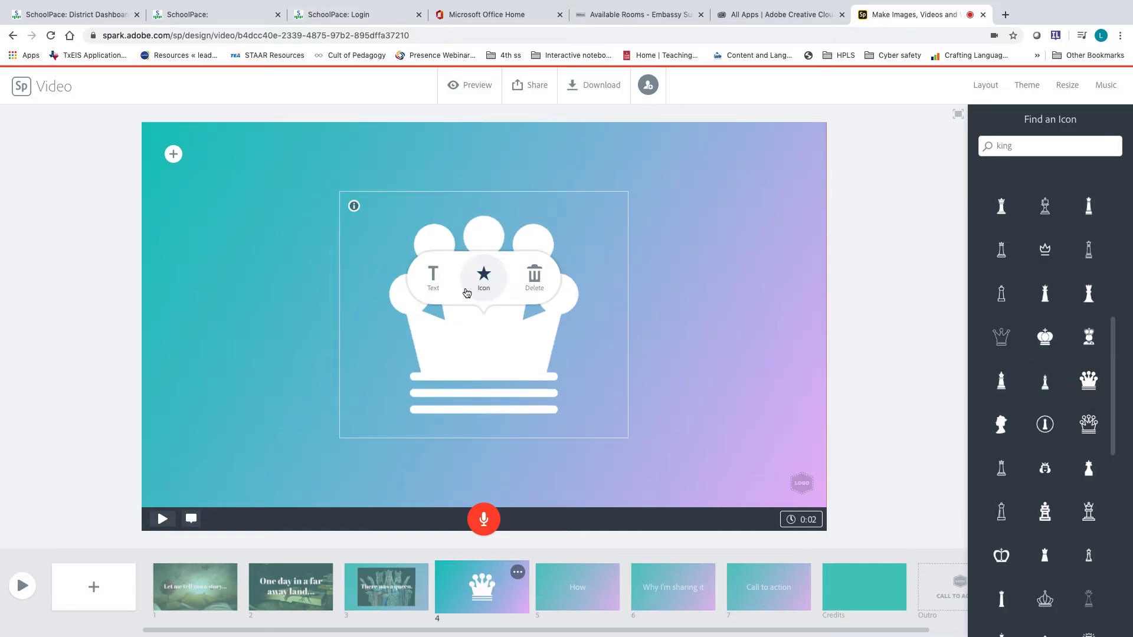
{"action": "left_click", "coordinate": [355, 207]}
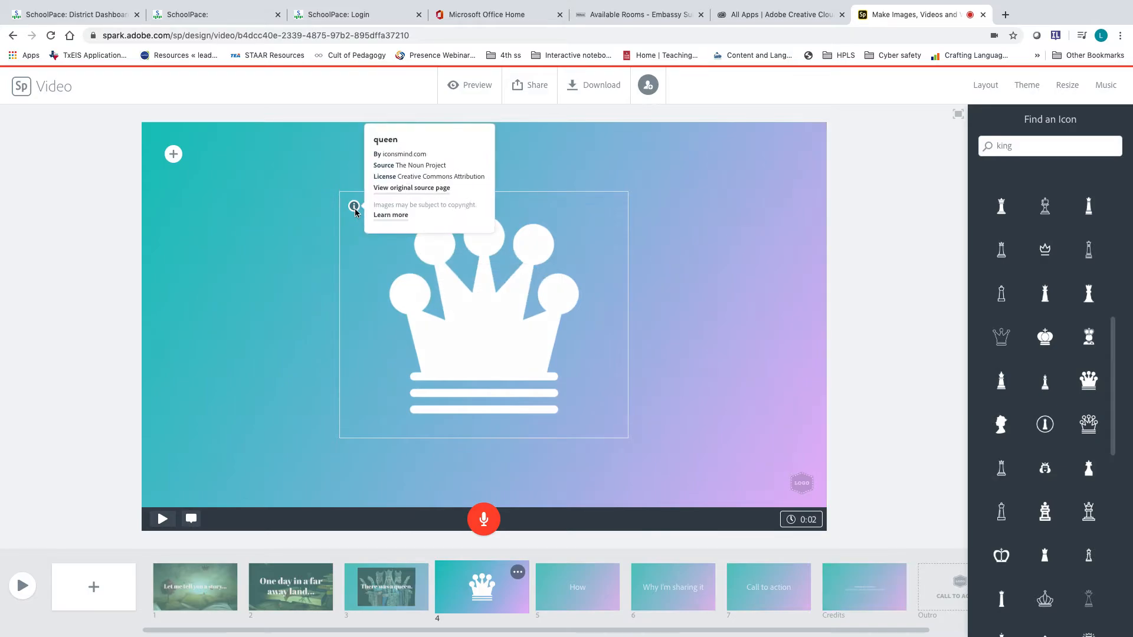
{"action": "left_click", "coordinate": [780, 228]}
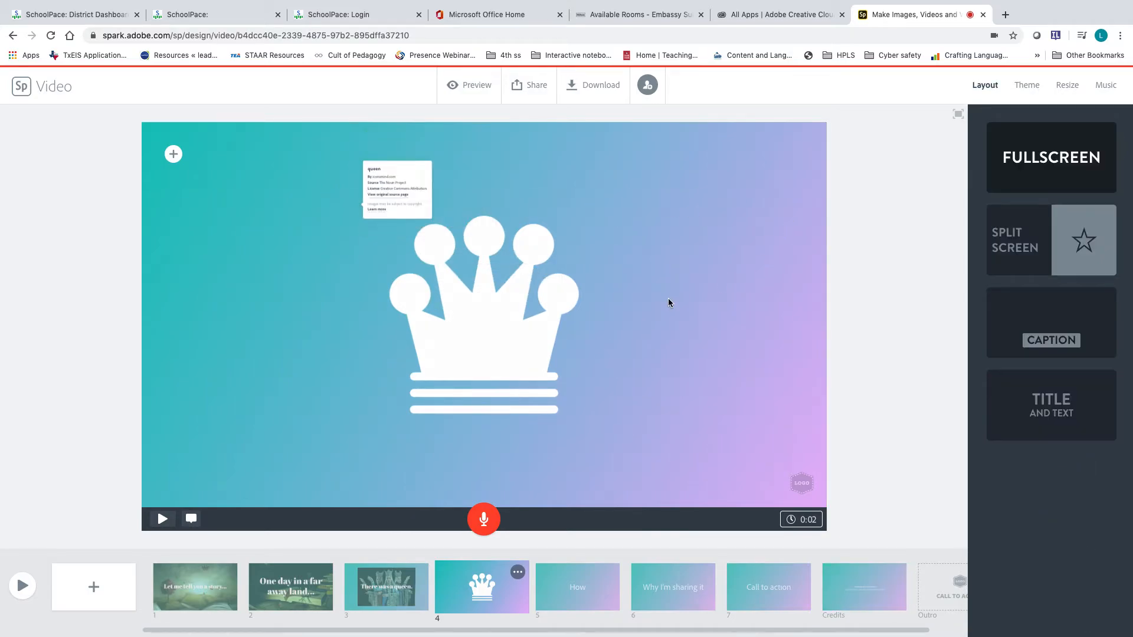
{"action": "left_click", "coordinate": [480, 353]}
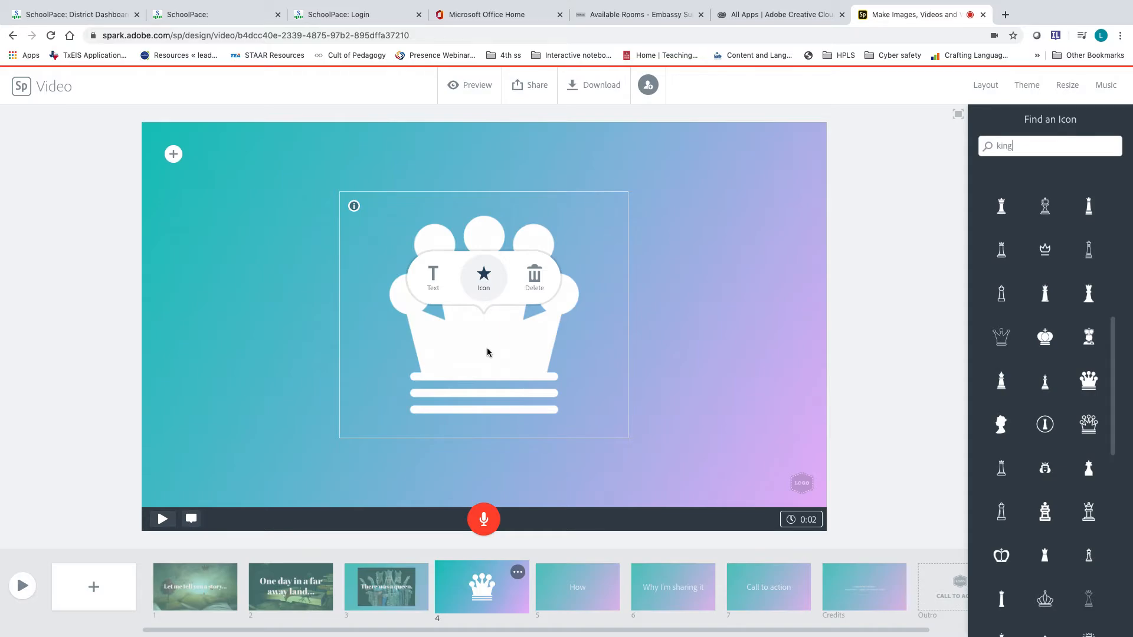
{"action": "left_click", "coordinate": [173, 154]}
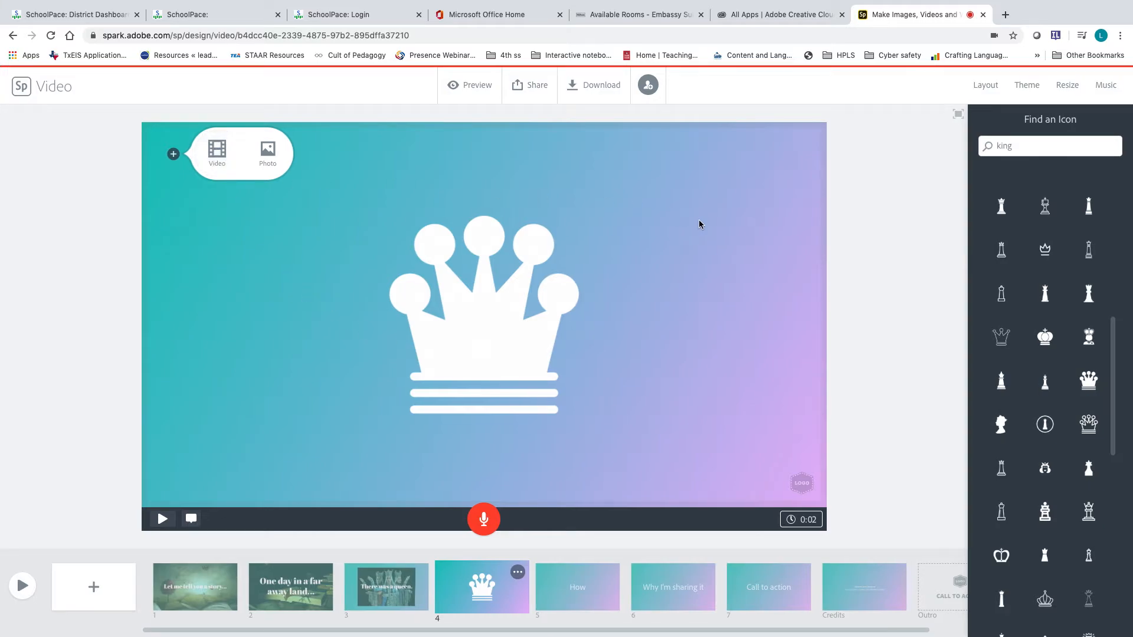
{"action": "left_click", "coordinate": [882, 214]}
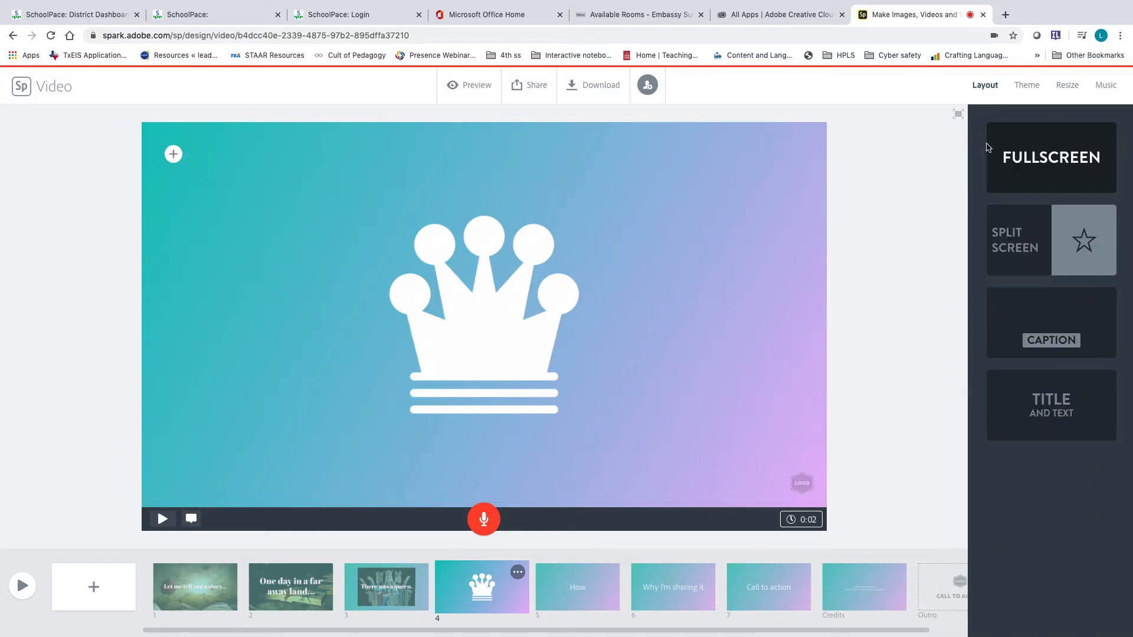
Try the square format for the video and restore the widescreen format.
{"action": "left_click", "coordinate": [1071, 88]}
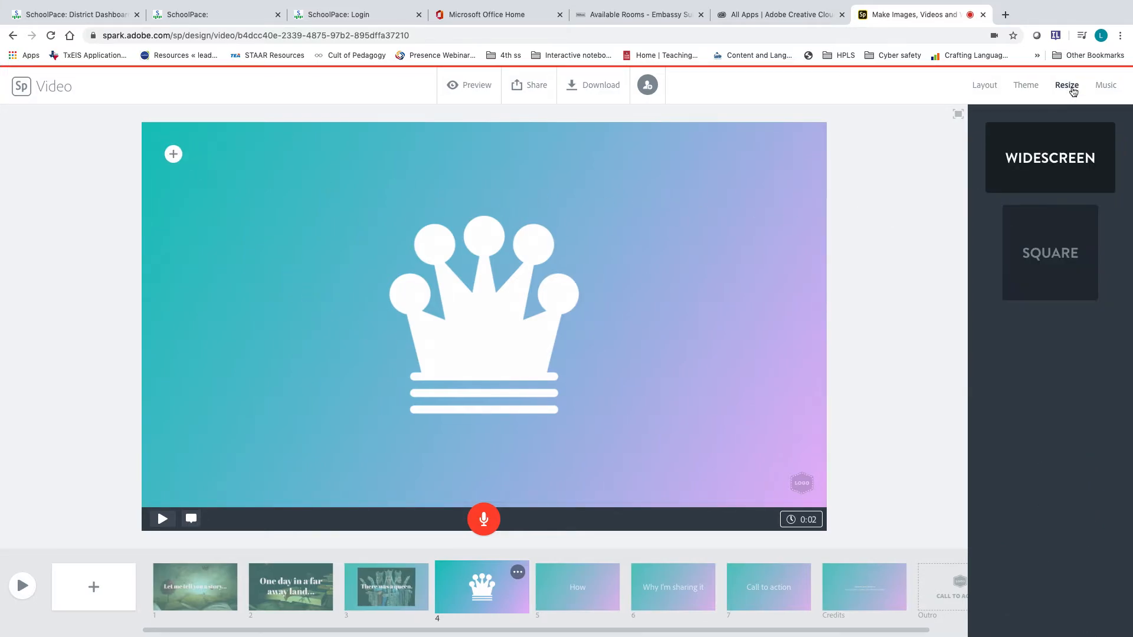
{"action": "left_click", "coordinate": [1041, 253]}
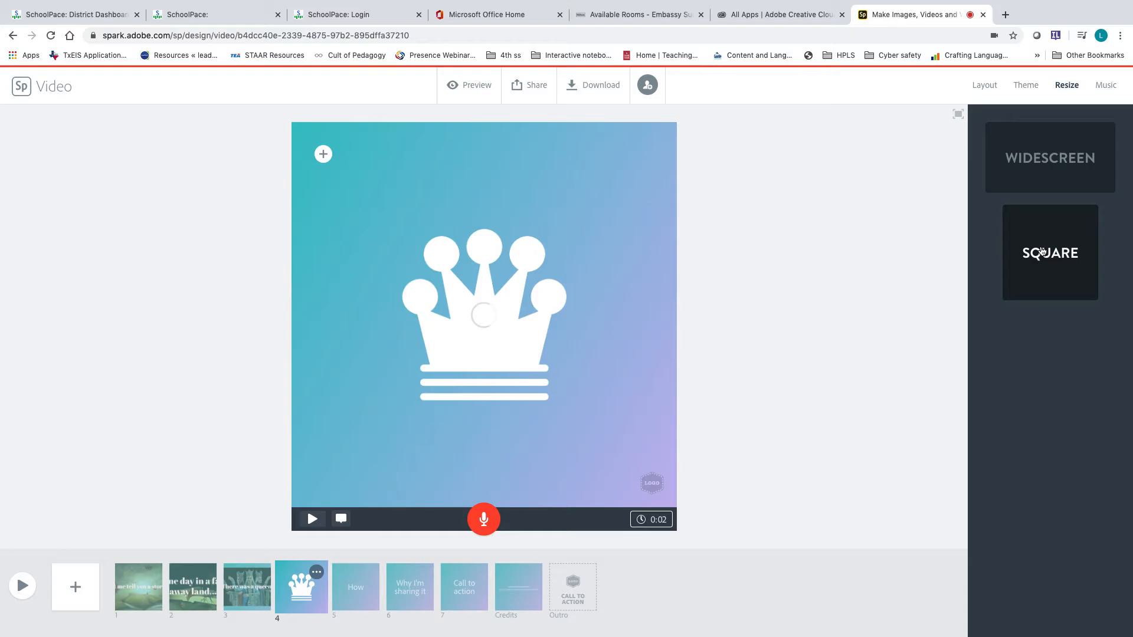
{"action": "left_click", "coordinate": [1039, 171]}
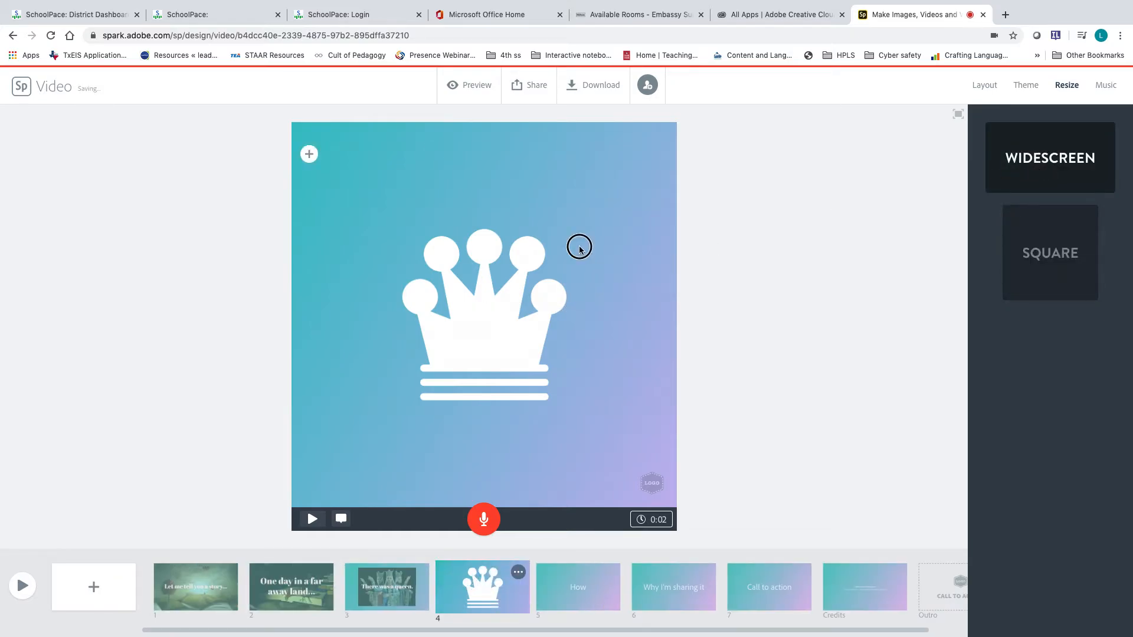
{"action": "right_click", "coordinate": [636, 248]}
{"action": "left_click", "coordinate": [658, 203]}
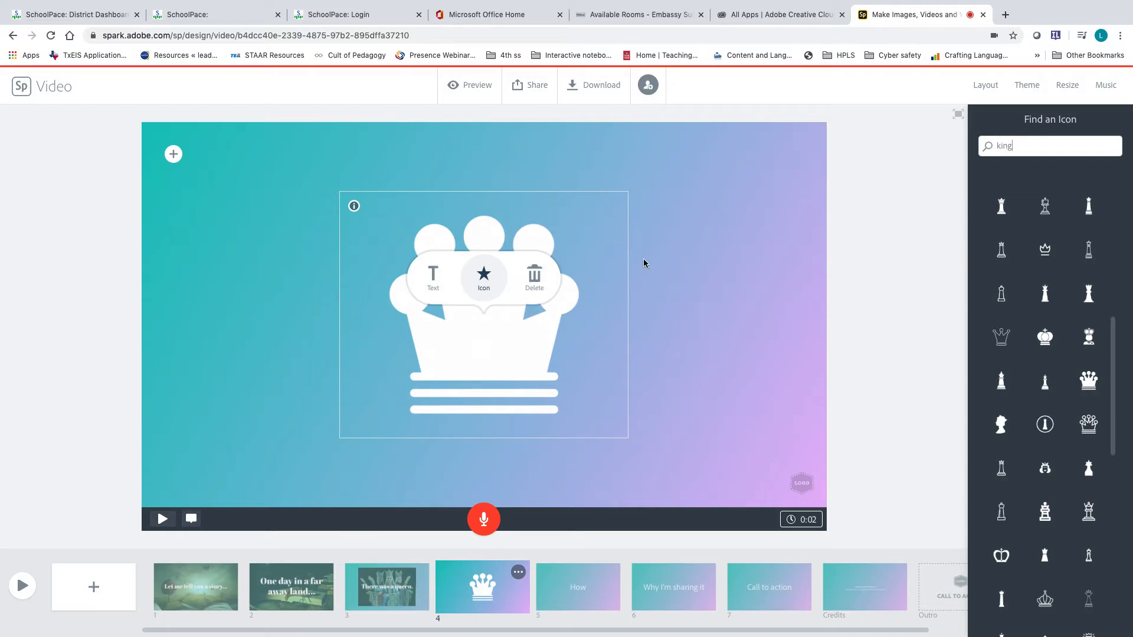
{"action": "left_click", "coordinate": [444, 274]}
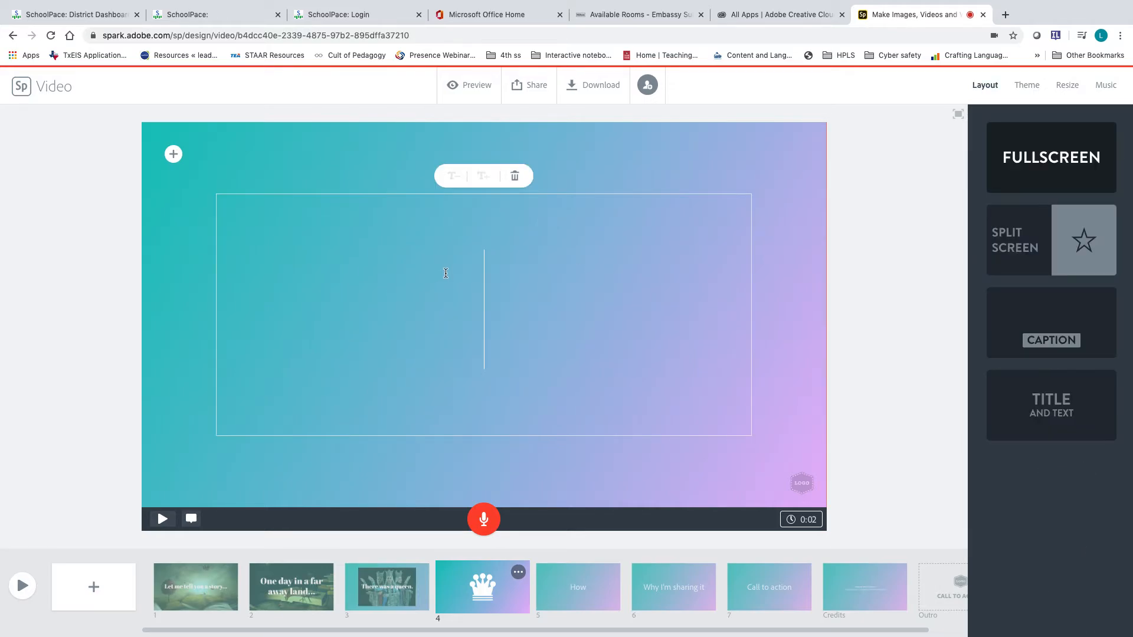
{"action": "left_click", "coordinate": [646, 157]}
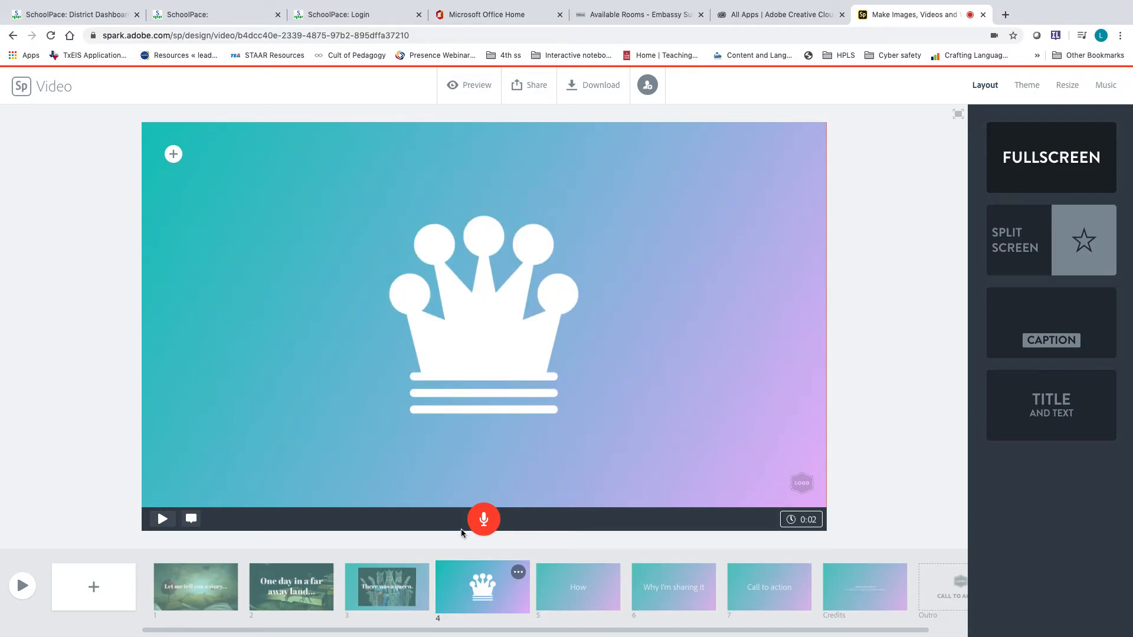
Add the text "The queen was not very nice..." to the How slide.
{"action": "left_click", "coordinate": [572, 585]}
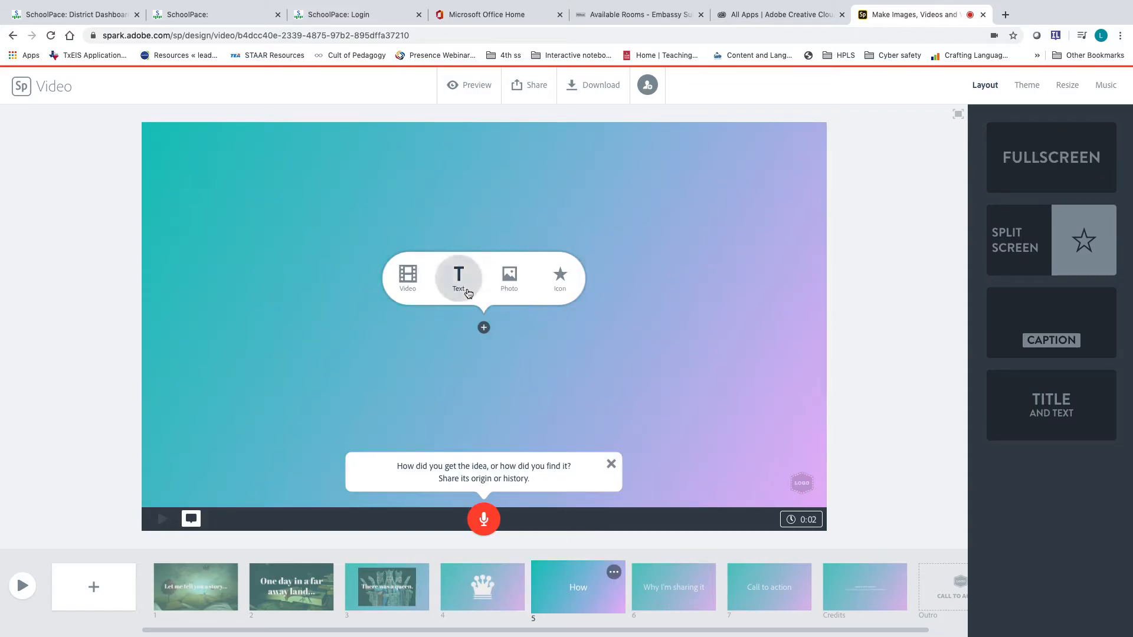
{"action": "left_click", "coordinate": [466, 288]}
{"action": "type", "text": "The "}
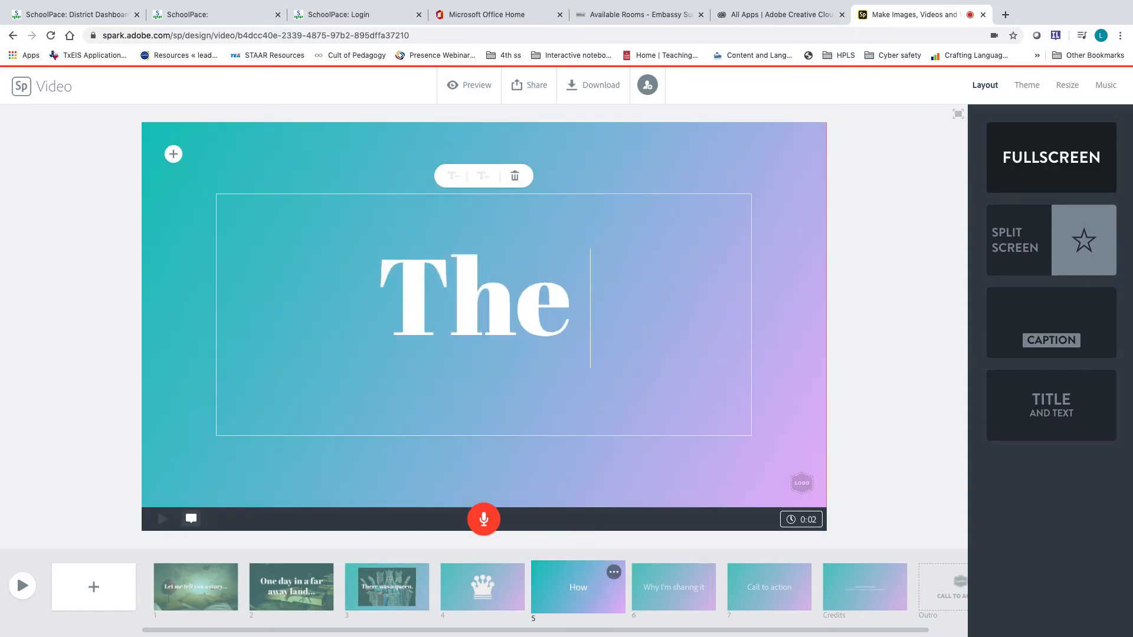
{"action": "type", "text": "queen was not ve"}
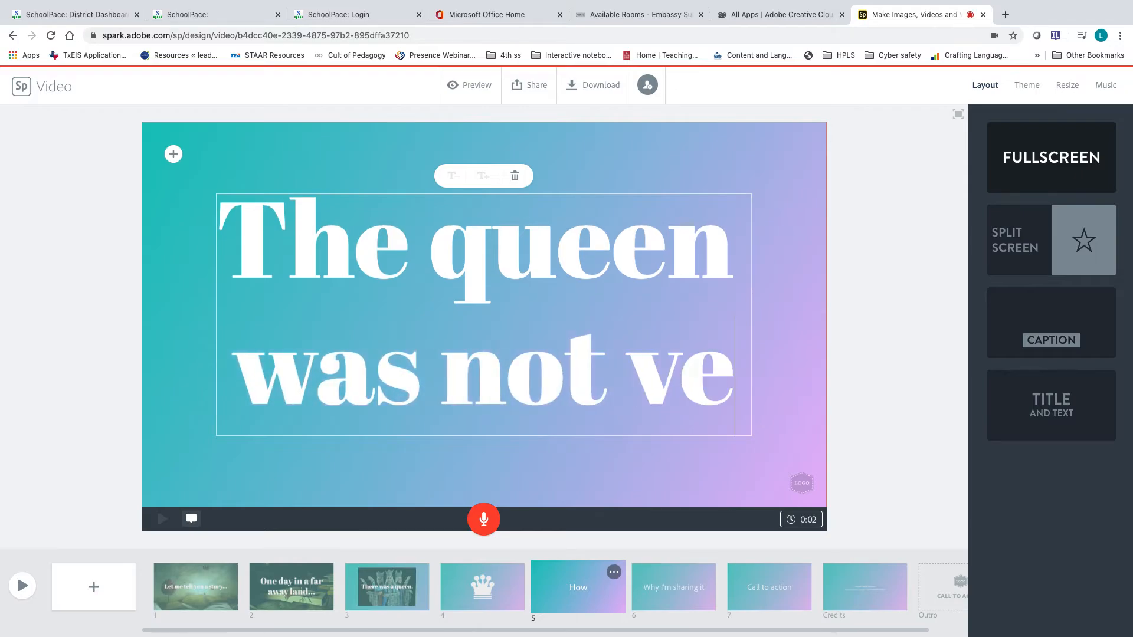
{"action": "type", "text": "ry nice..."}
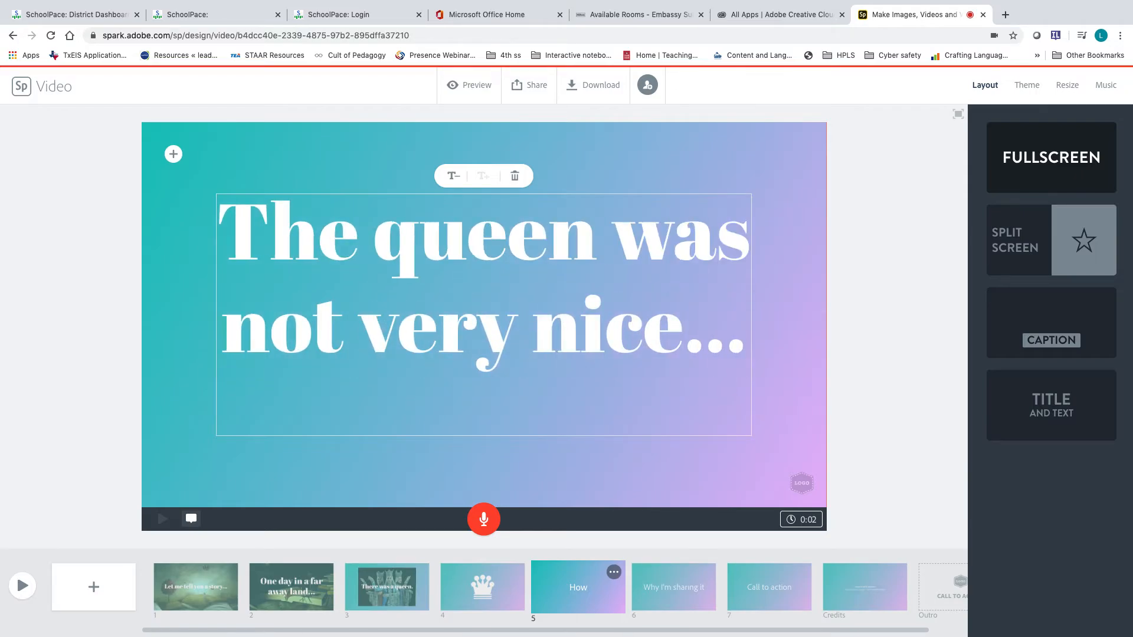
{"action": "left_click", "coordinate": [627, 522]}
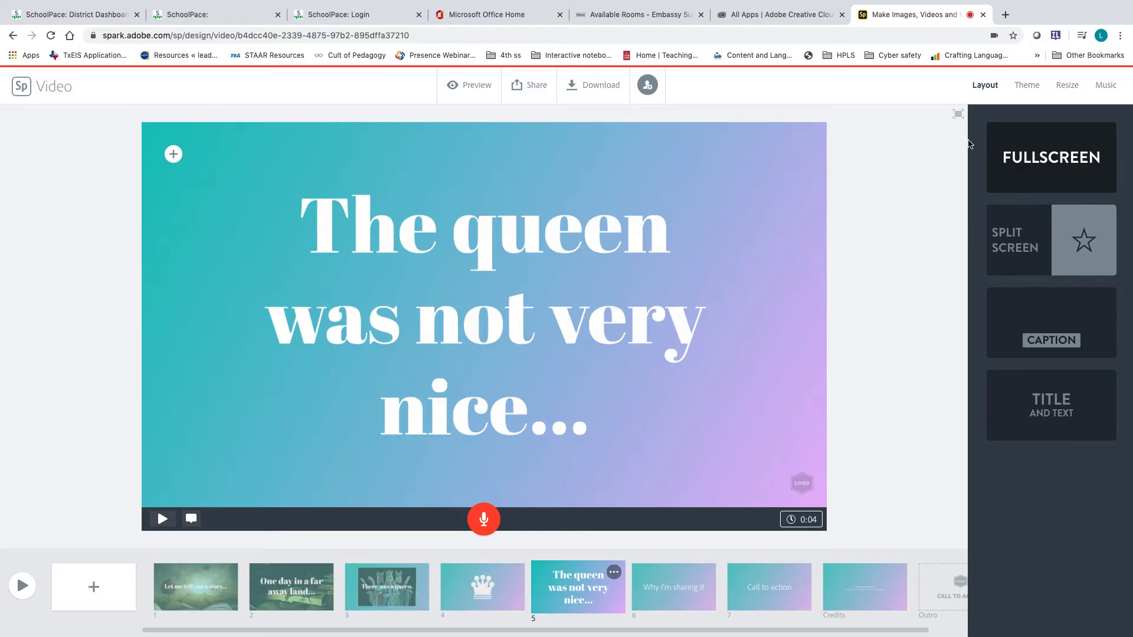
Apply the Split Screen layout to the fifth slide and search the free photos for "mean queen" for its empty half.
{"action": "left_click", "coordinate": [1034, 245]}
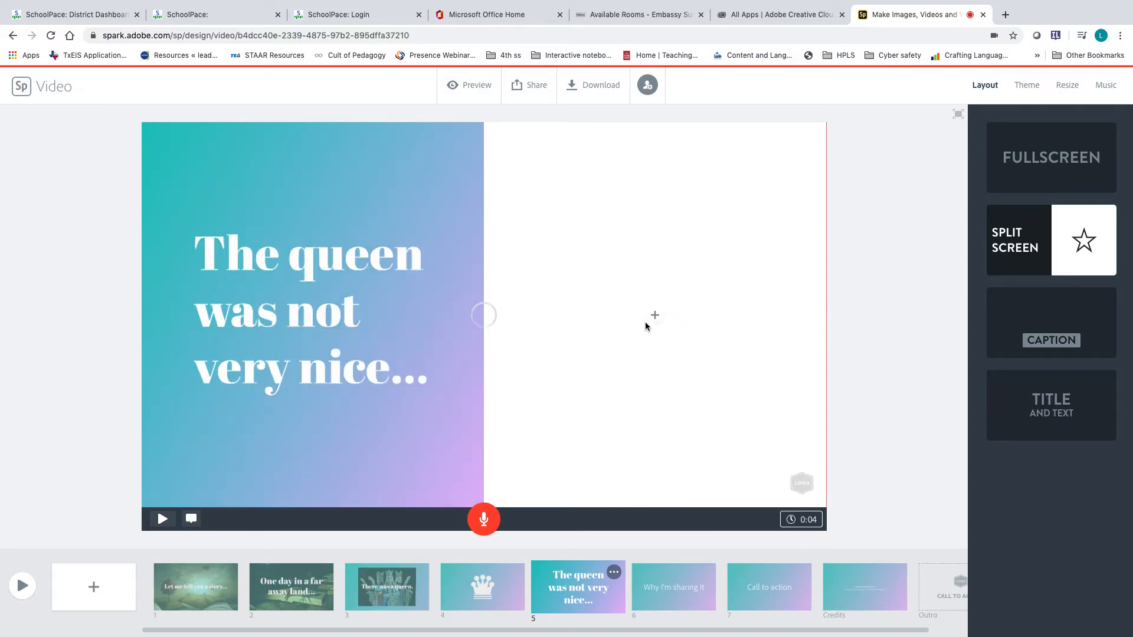
{"action": "left_click", "coordinate": [655, 315]}
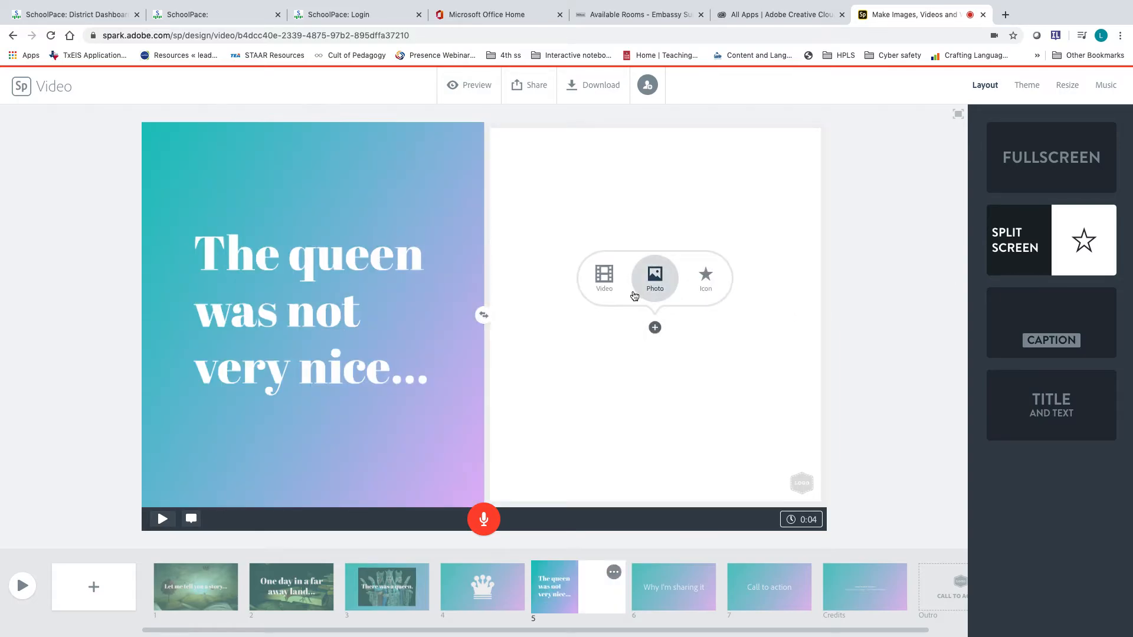
{"action": "left_click", "coordinate": [657, 288]}
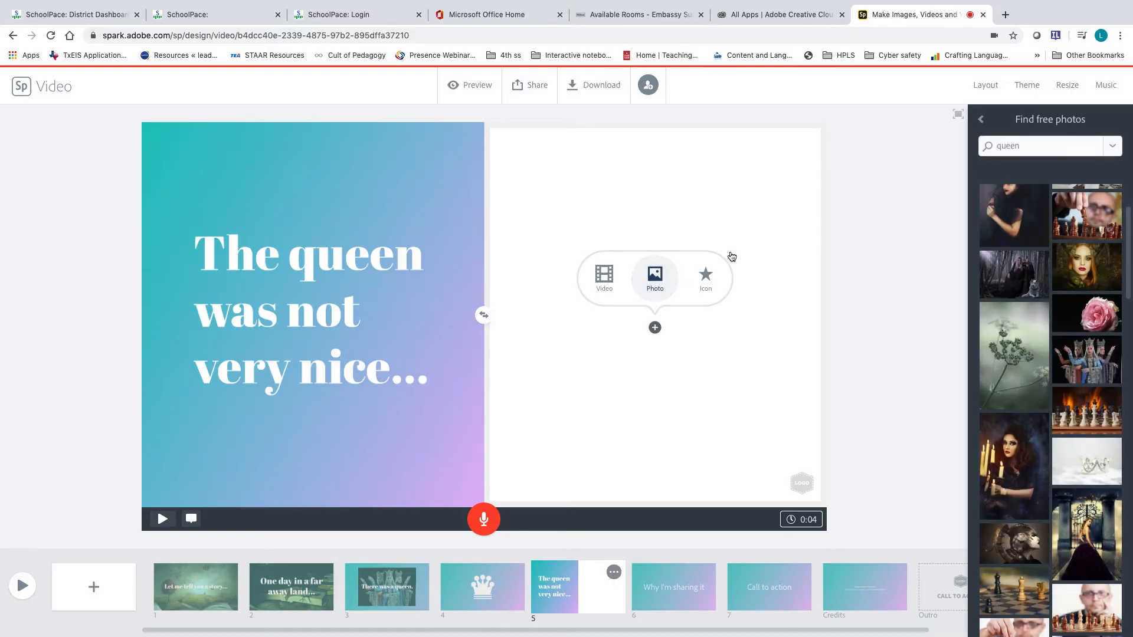
{"action": "double_click", "coordinate": [1003, 146]}
{"action": "type", "text": "mean"}
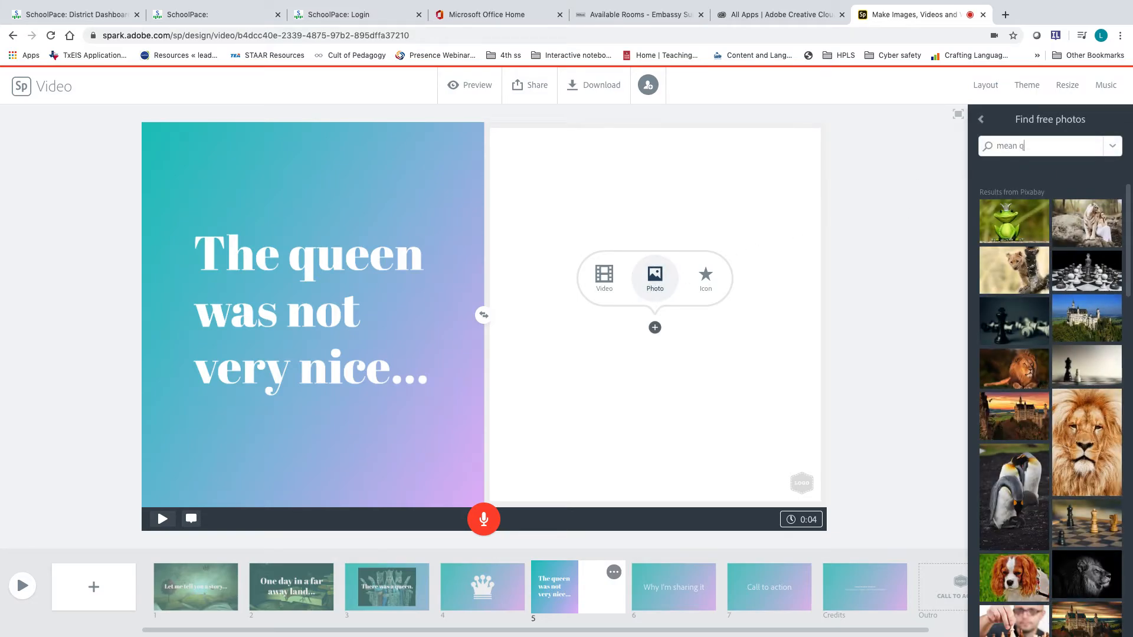
{"action": "key", "text": "Return"}
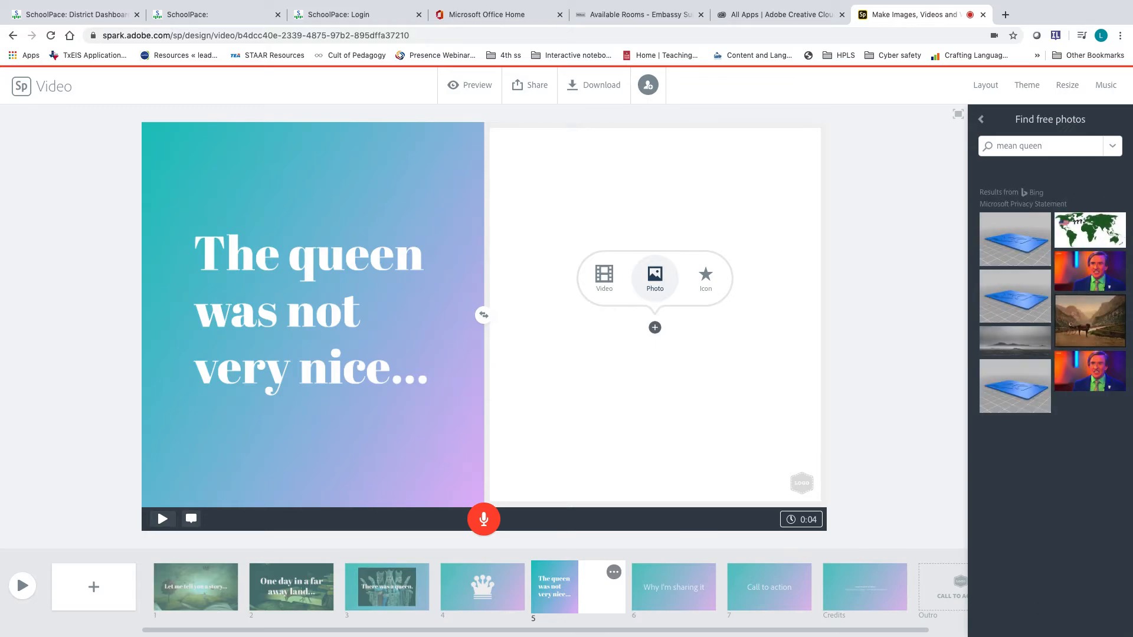
Search for "mean" instead, add the photo of the grimacing woman with raised fists, and swap the slide's photo and text halves.
{"action": "double_click", "coordinate": [1027, 145]}
{"action": "key", "text": "BackSpace"}
{"action": "key", "text": "Return"}
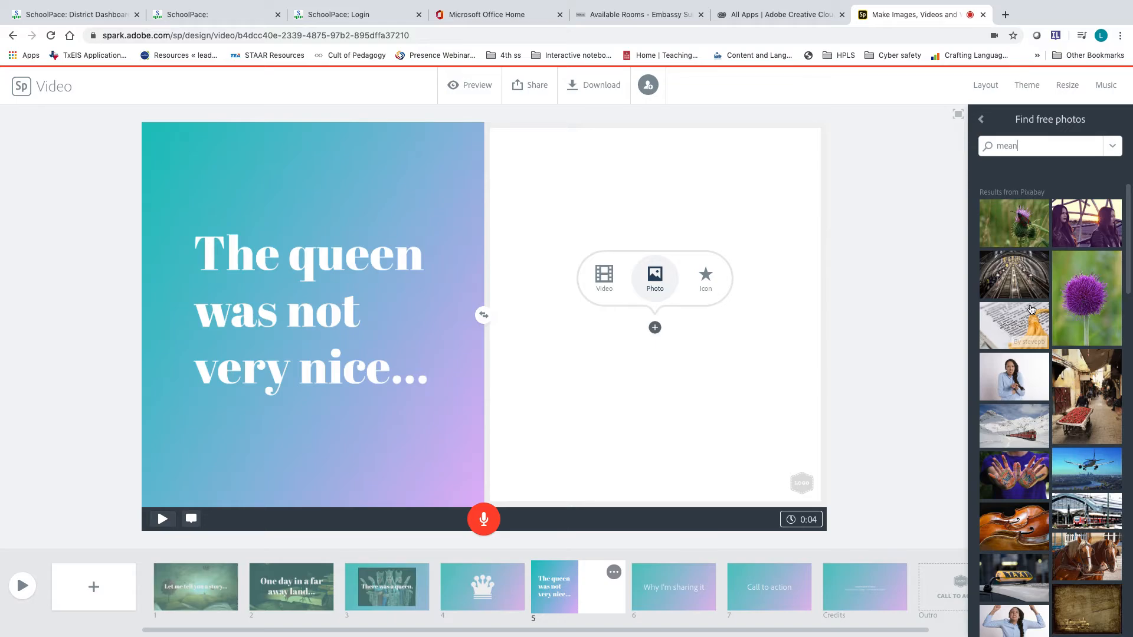
{"action": "left_click", "coordinate": [1027, 630]}
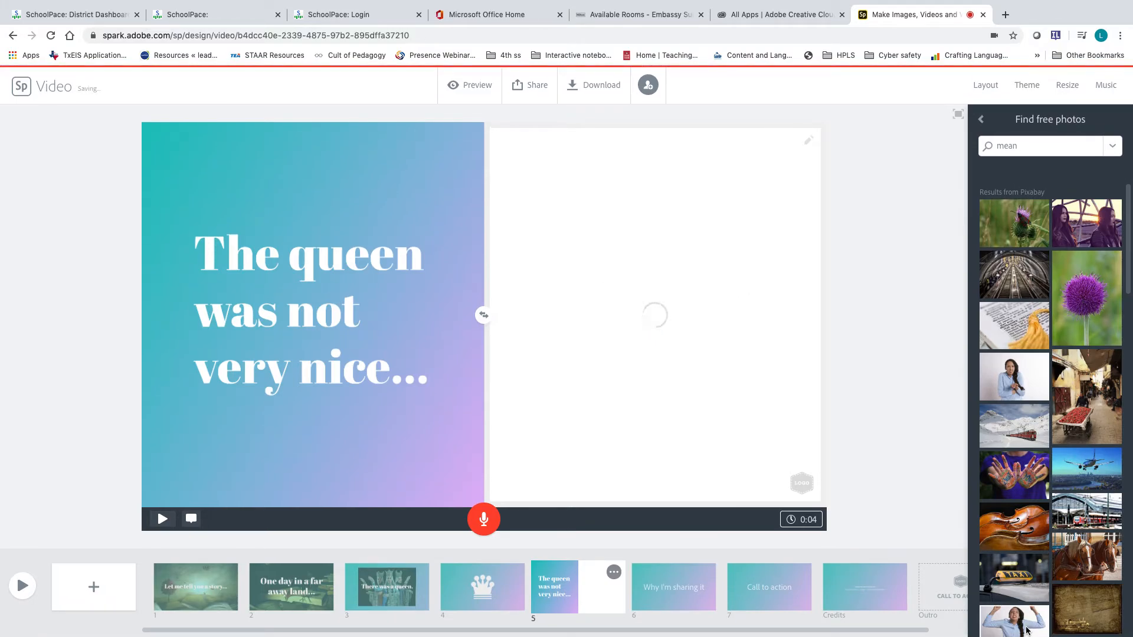
{"action": "left_click", "coordinate": [485, 317]}
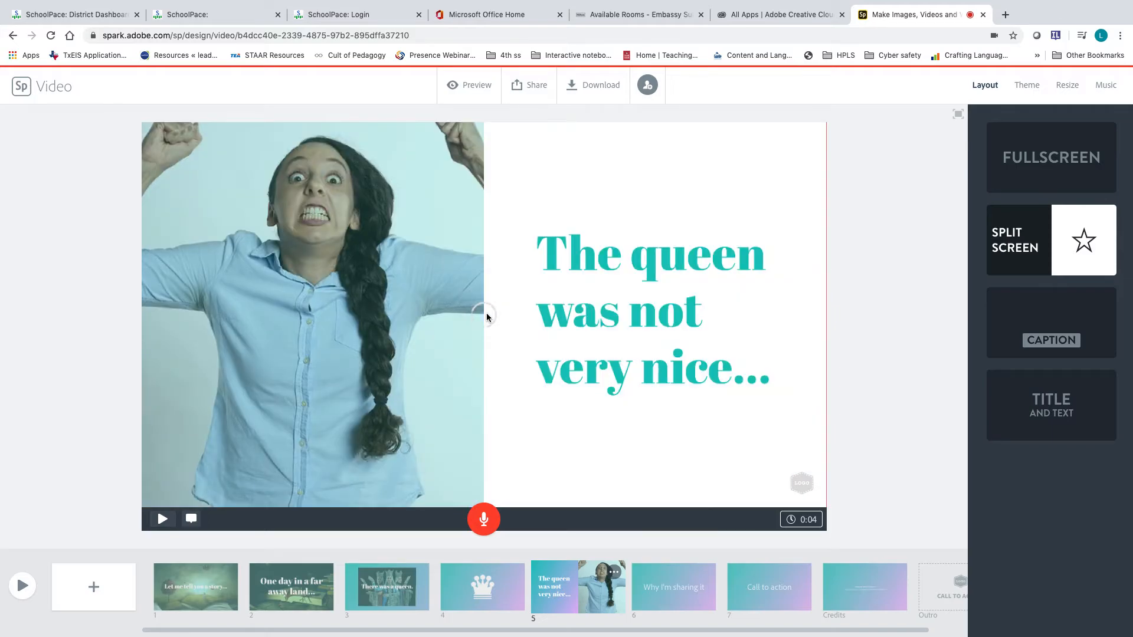
Apply the Caption layout to the Why I'm sharing it slide, dismiss its hint, and add the purple thistle photo.
{"action": "left_click", "coordinate": [667, 588]}
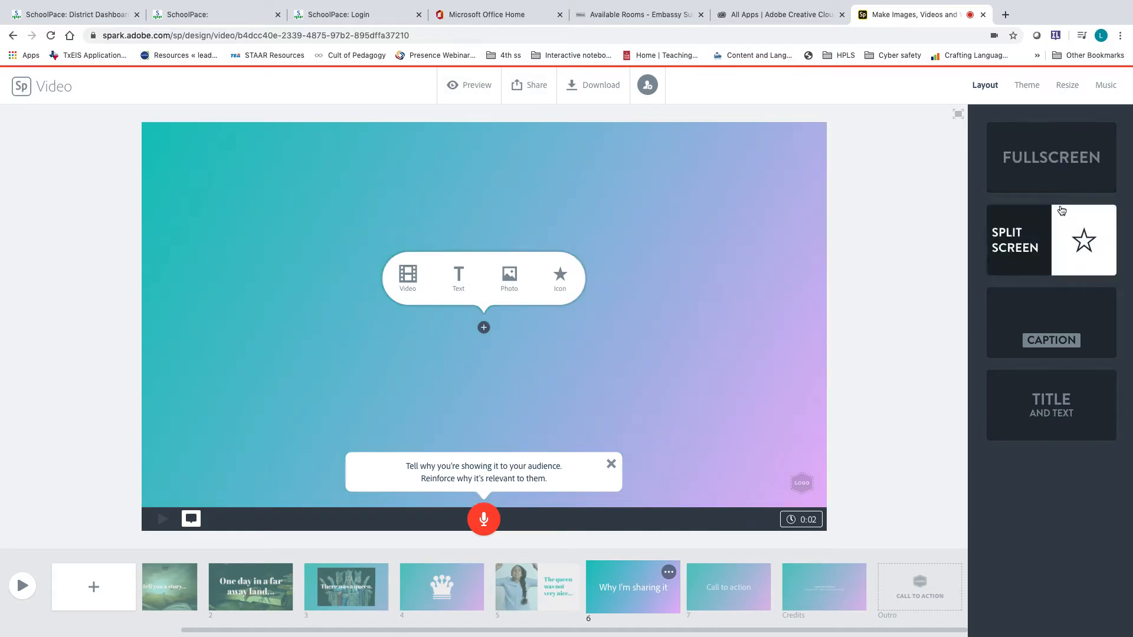
{"action": "left_click", "coordinate": [1054, 313]}
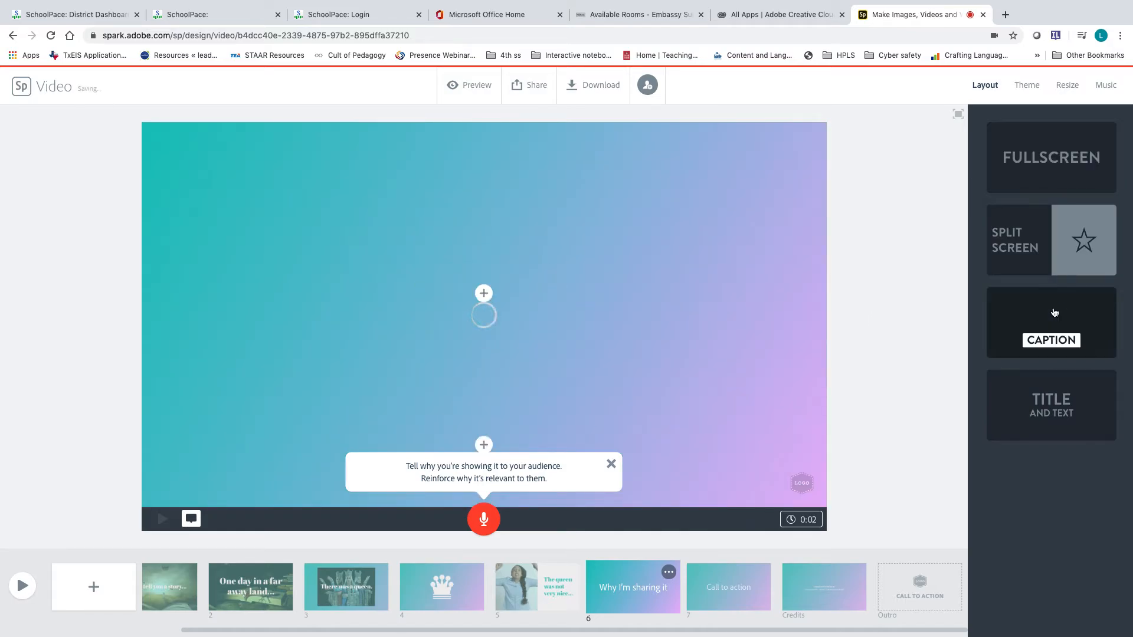
{"action": "left_click", "coordinate": [611, 465]}
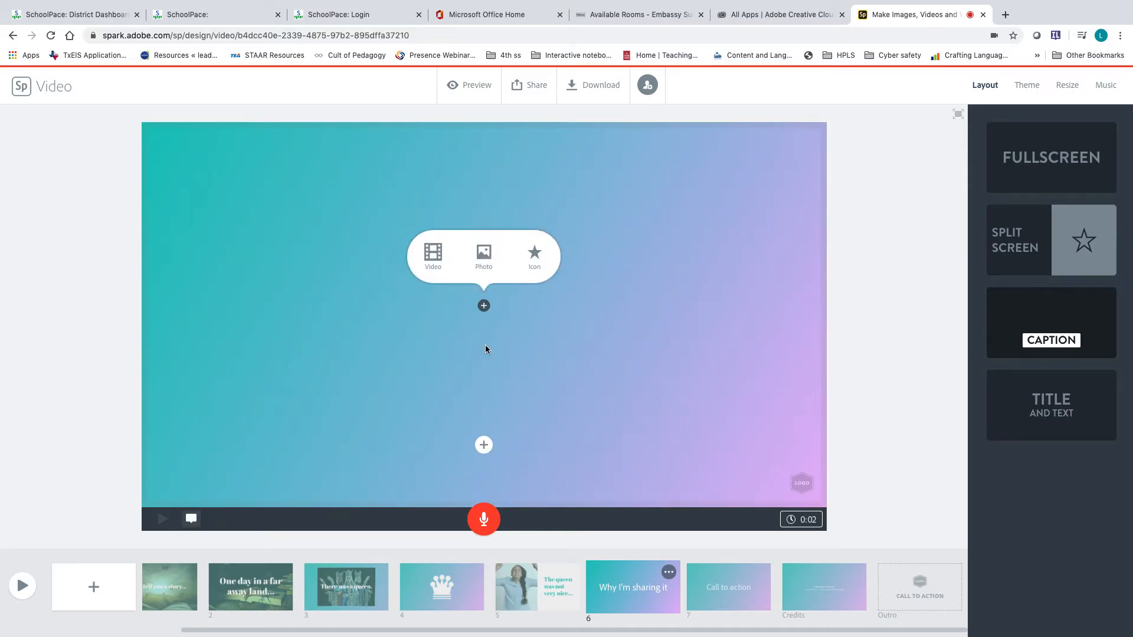
{"action": "left_click", "coordinate": [484, 254]}
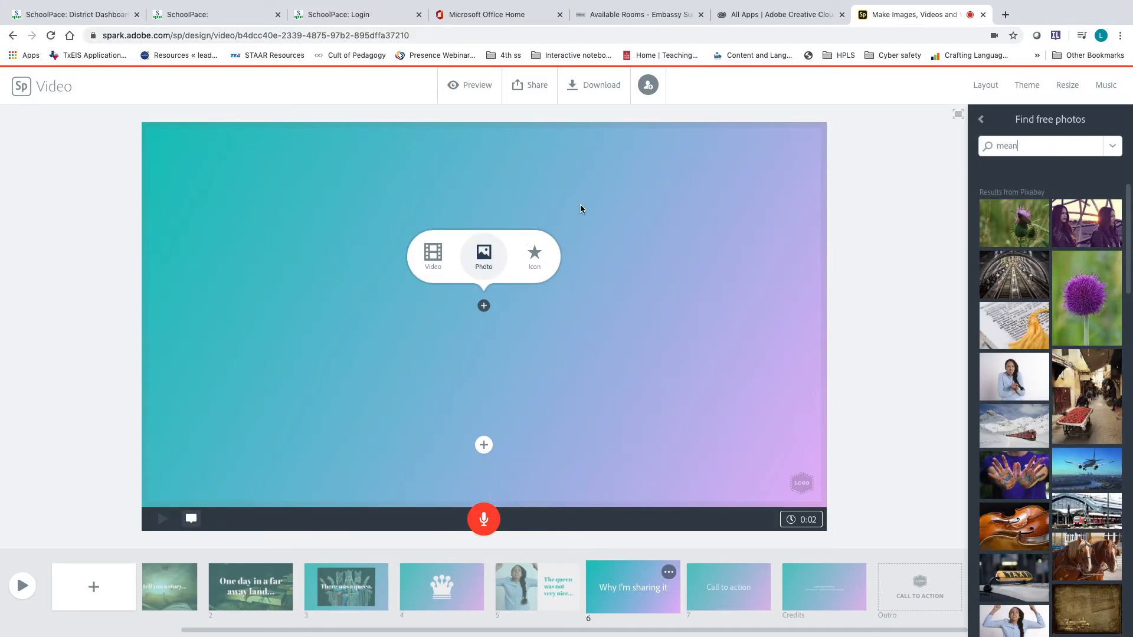
{"action": "left_click", "coordinate": [1097, 289]}
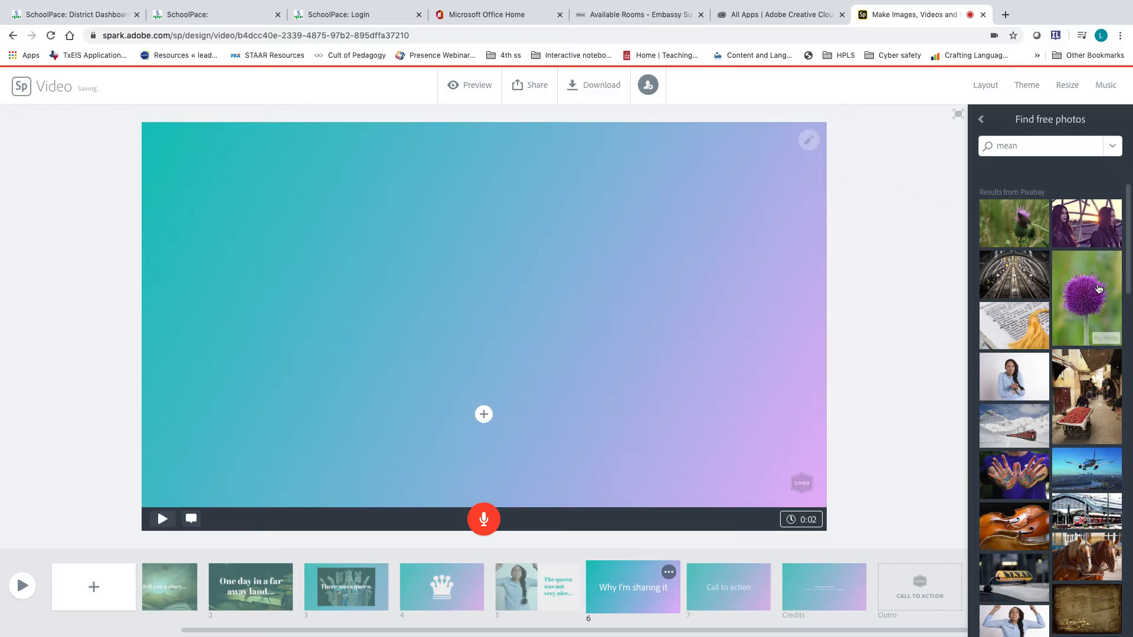
Add the caption "So the people wanted to leave the kingdom." to the thistle slide and return to the layout choices.
{"action": "left_click", "coordinate": [483, 414]}
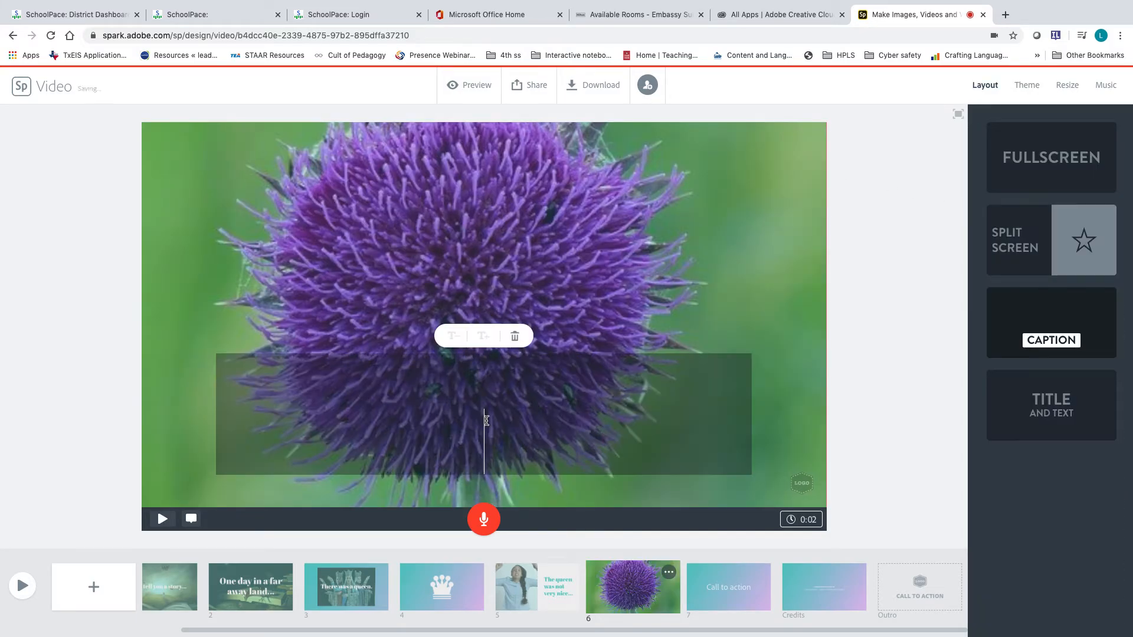
{"action": "type", "text": "So the people wanted to leave the i"}
{"action": "key", "text": "BackSpace"}
{"action": "type", "text": "k"}
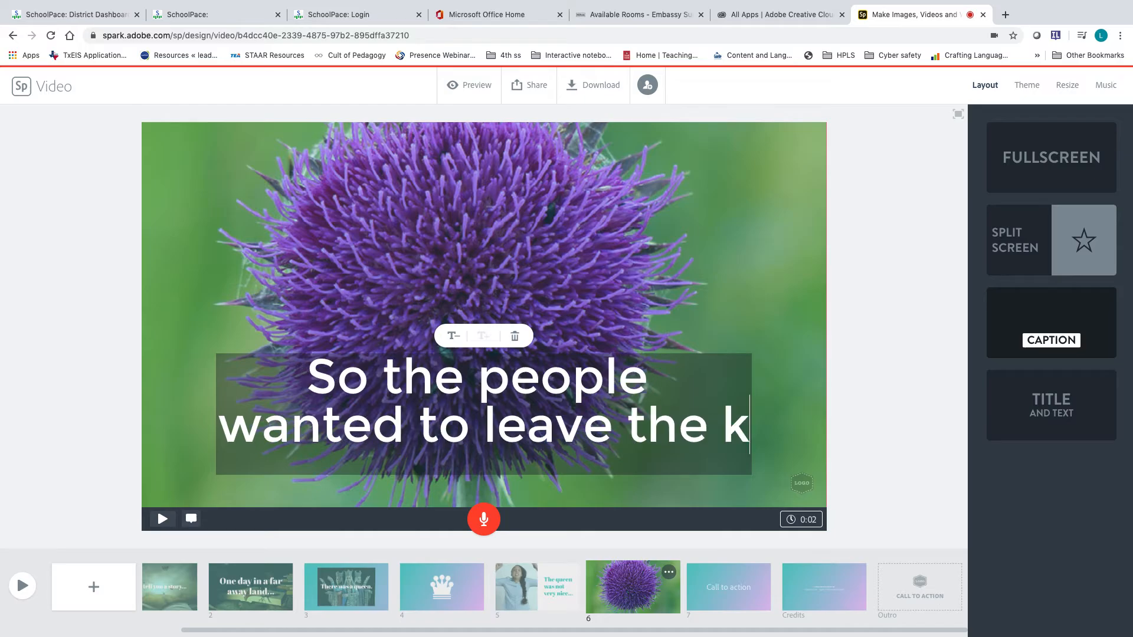
{"action": "type", "text": "ingdom."}
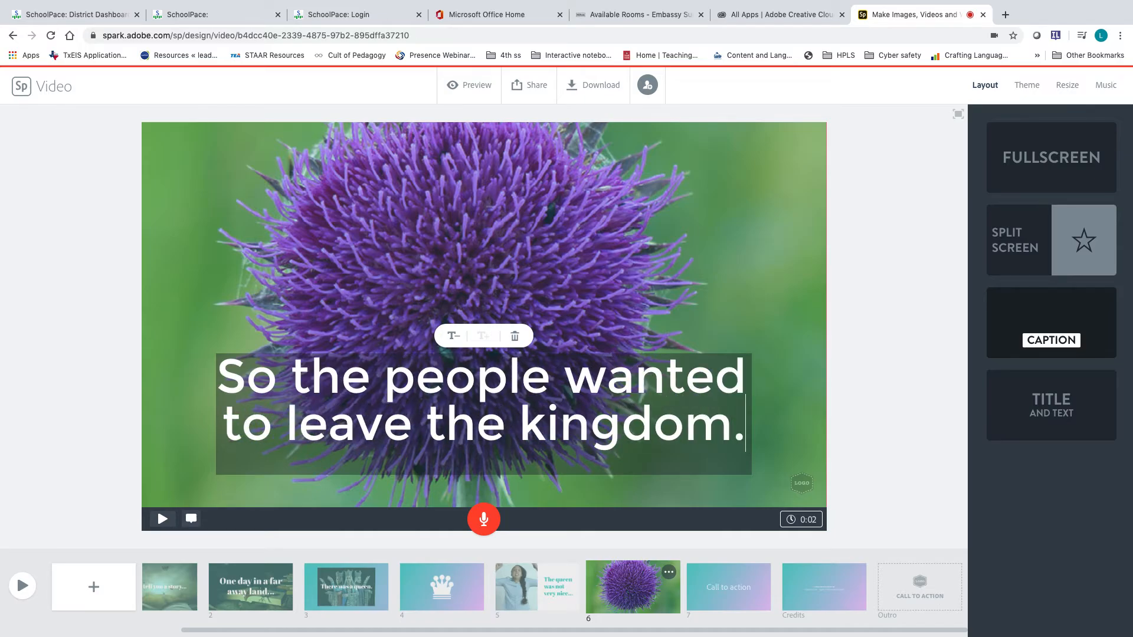
{"action": "left_click", "coordinate": [735, 277]}
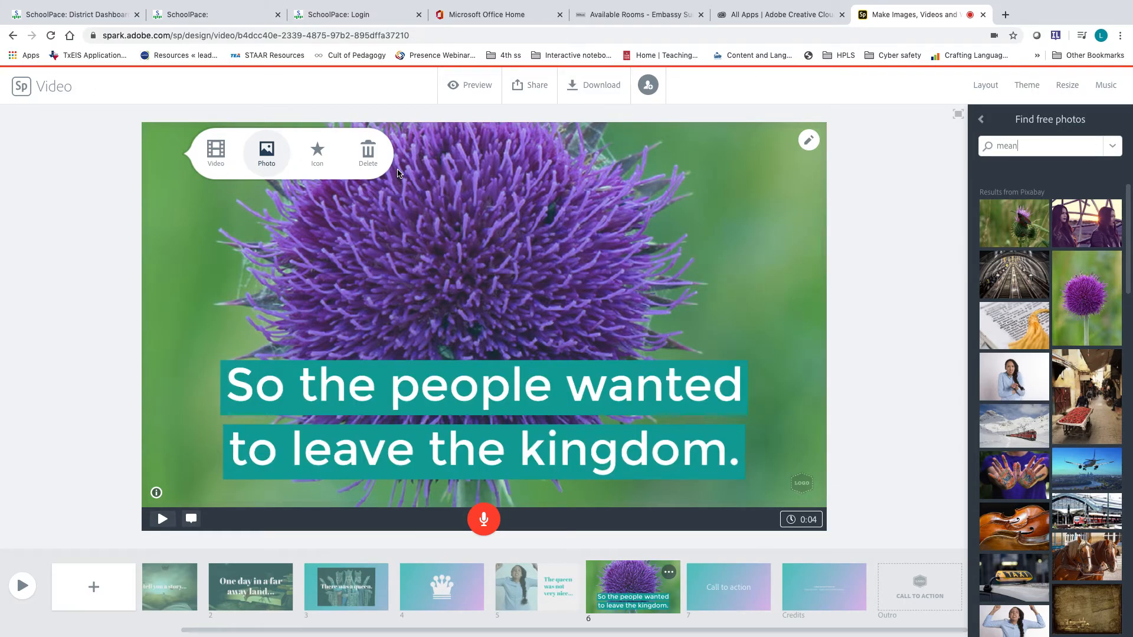
{"action": "left_click", "coordinate": [985, 86]}
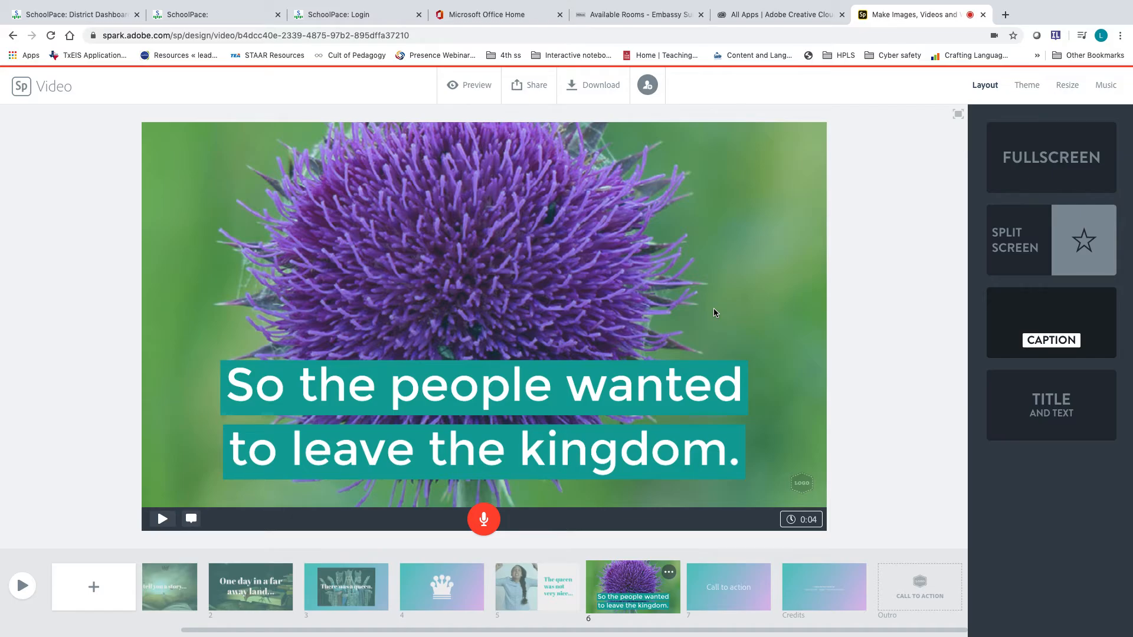
Apply the Title and Text layout to the Call to action slide.
{"action": "left_click", "coordinate": [718, 587]}
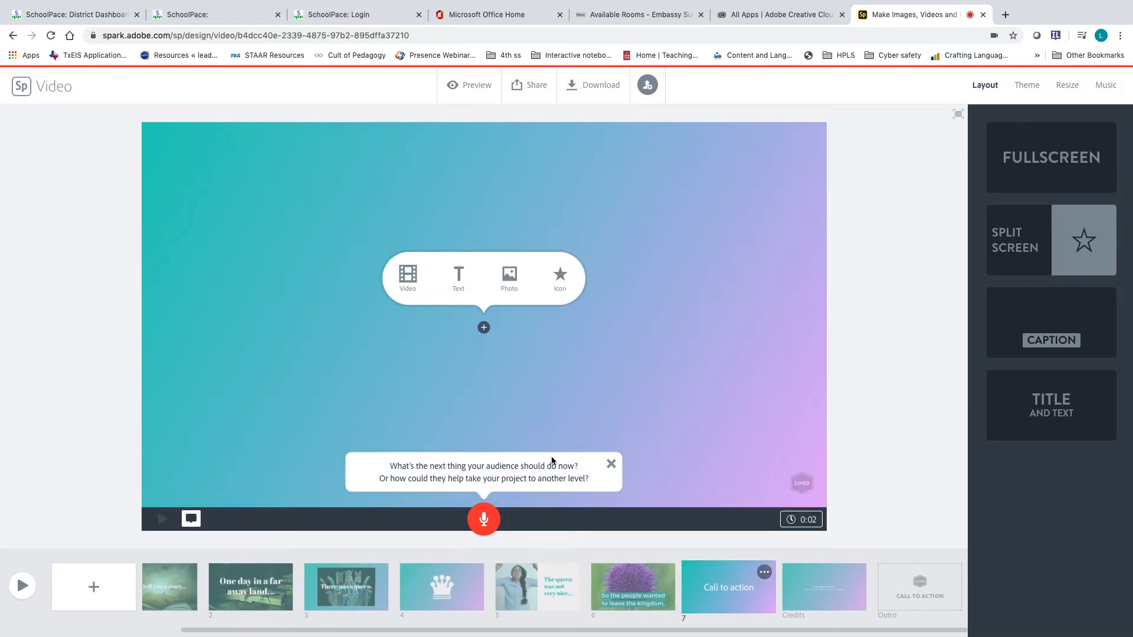
{"action": "left_click", "coordinate": [1055, 410]}
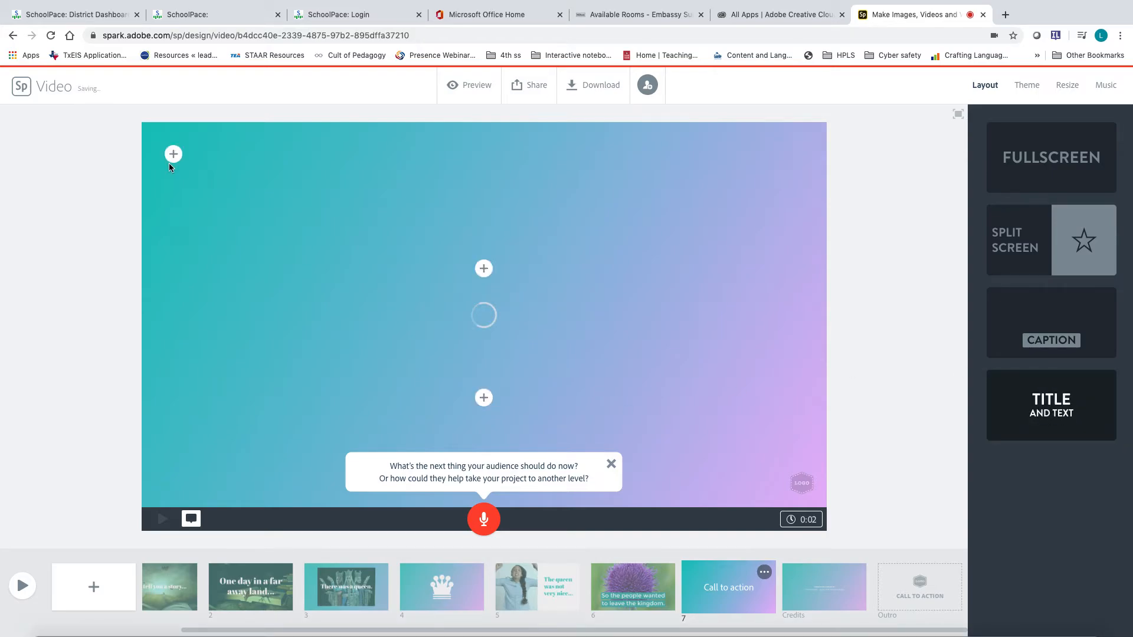
{"action": "key", "text": "ctrl+Up"}
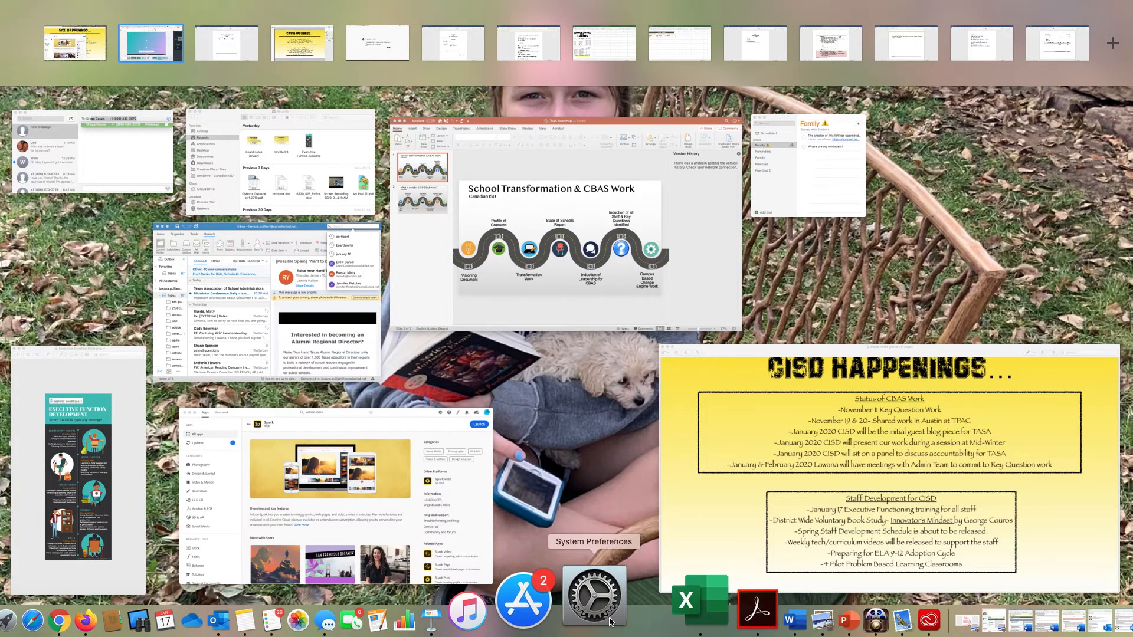
{"action": "left_click", "coordinate": [151, 595]}
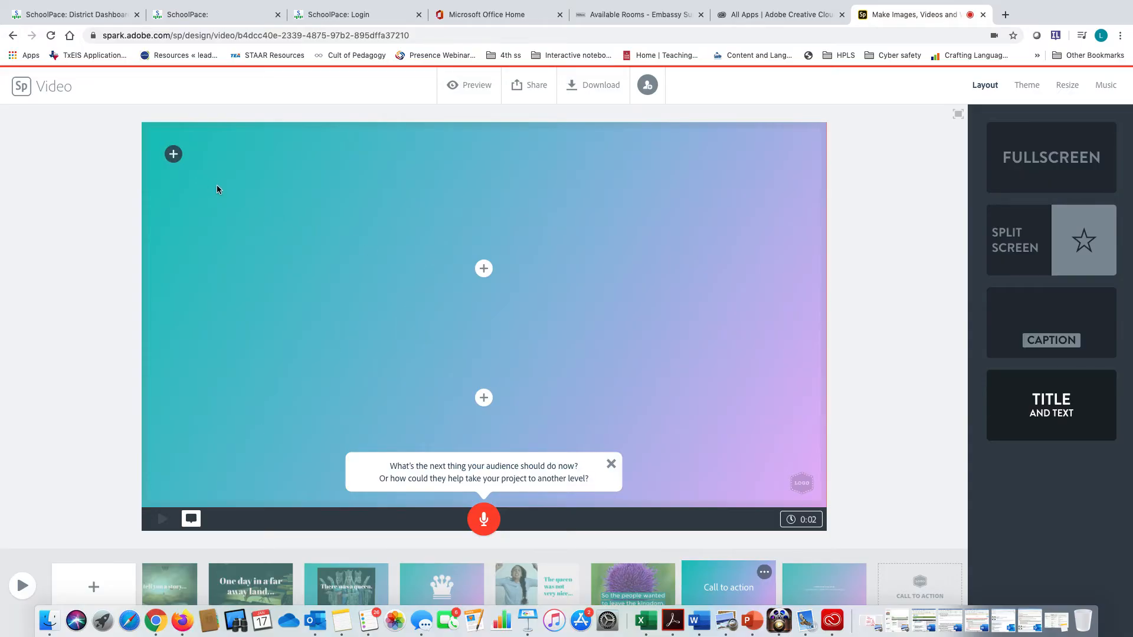
Search the free photos for "mean background" and set the dark vintage train picture as the seventh slide's background.
{"action": "left_click", "coordinate": [173, 154]}
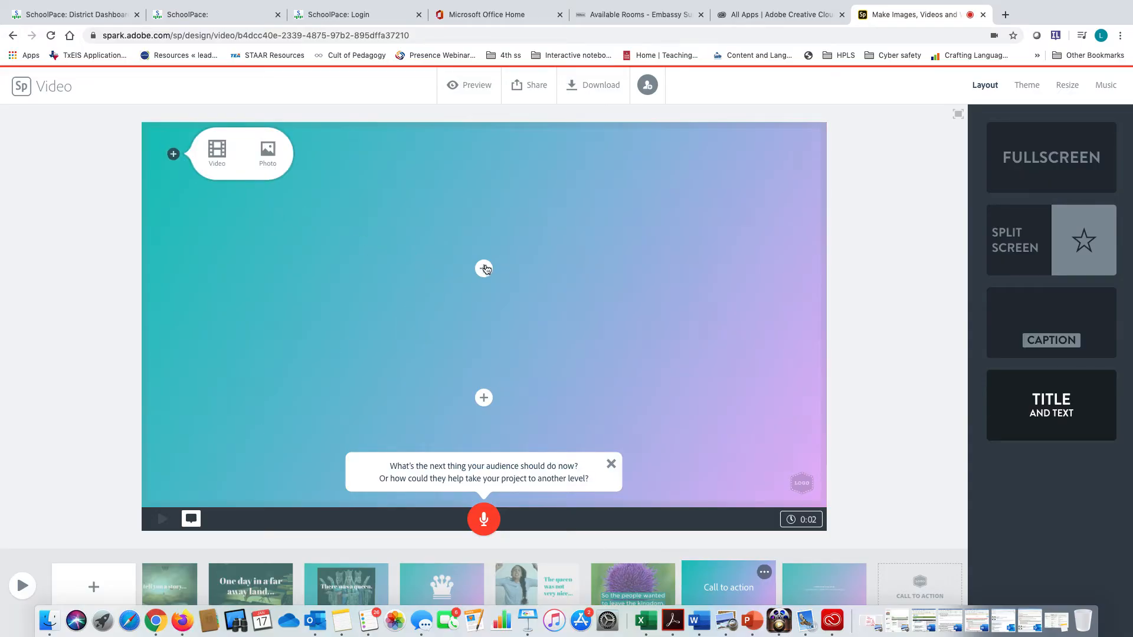
{"action": "left_click", "coordinate": [260, 161]}
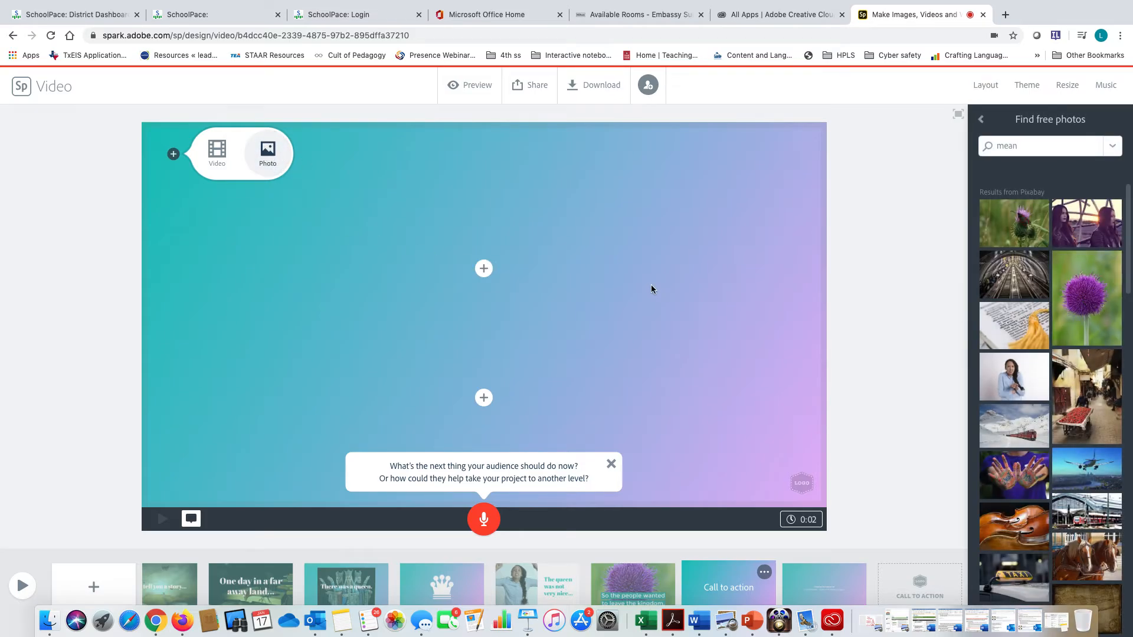
{"action": "scroll", "coordinate": [1027, 378], "scroll_direction": "down", "scroll_amount": 5}
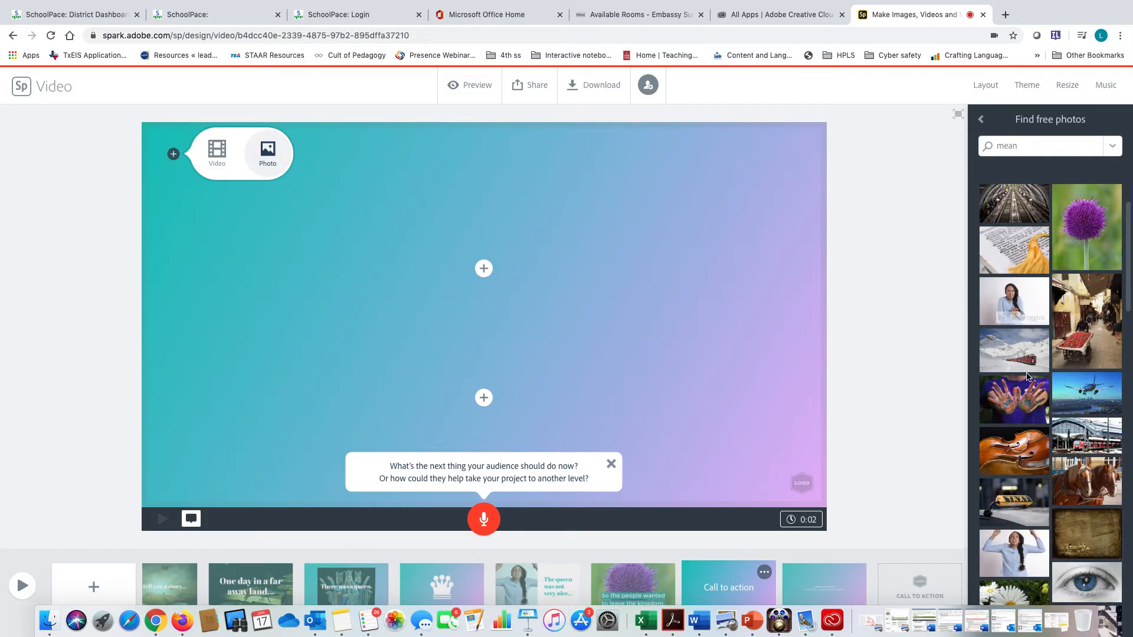
{"action": "scroll", "coordinate": [1027, 378], "scroll_direction": "down", "scroll_amount": 2}
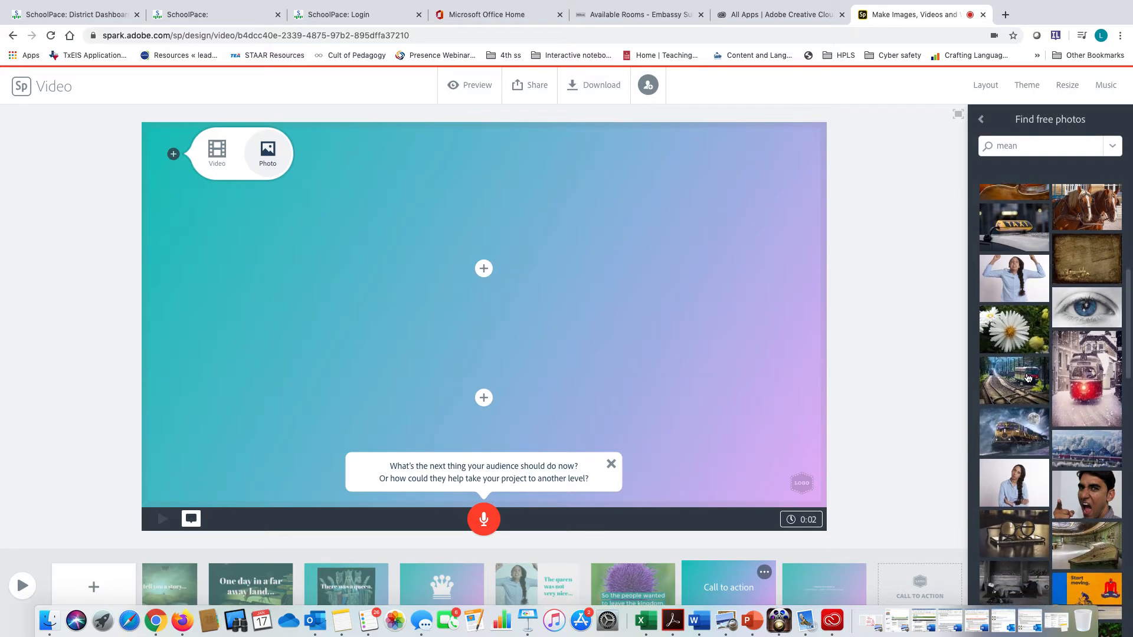
{"action": "scroll", "coordinate": [1026, 378], "scroll_direction": "down", "scroll_amount": 6}
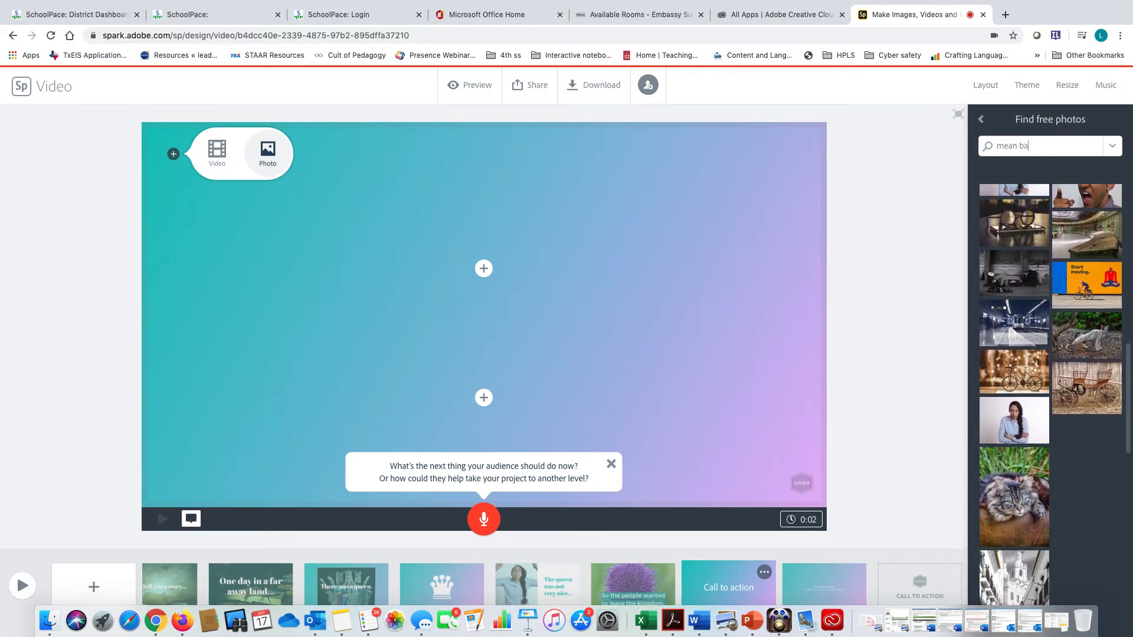
{"action": "type", "text": "nd"}
{"action": "key", "text": "Return"}
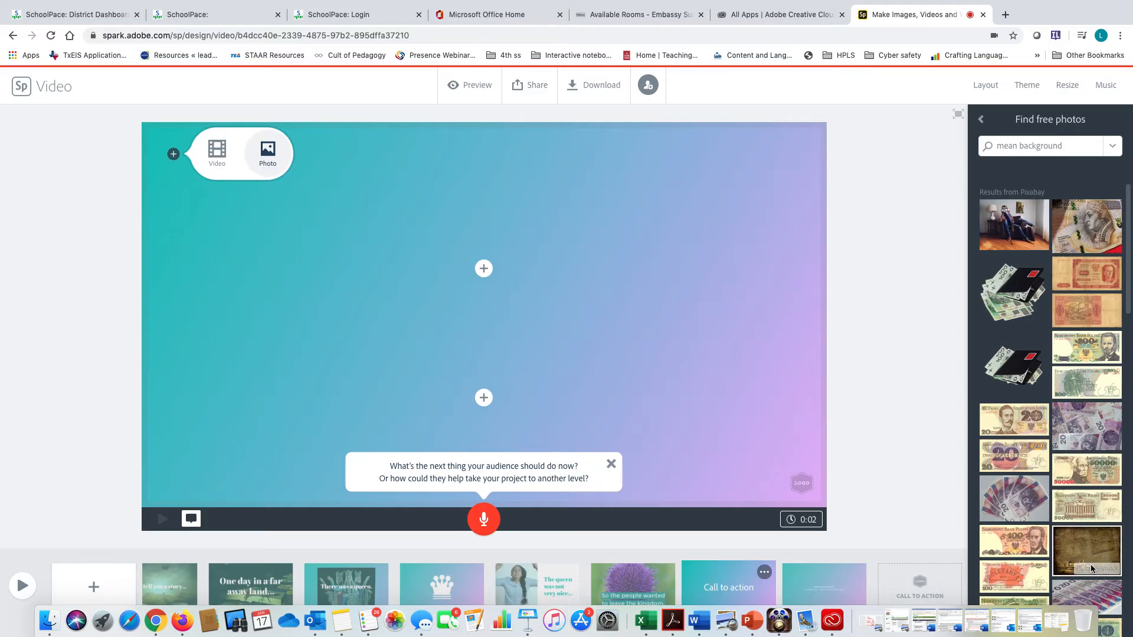
{"action": "left_click", "coordinate": [1091, 569]}
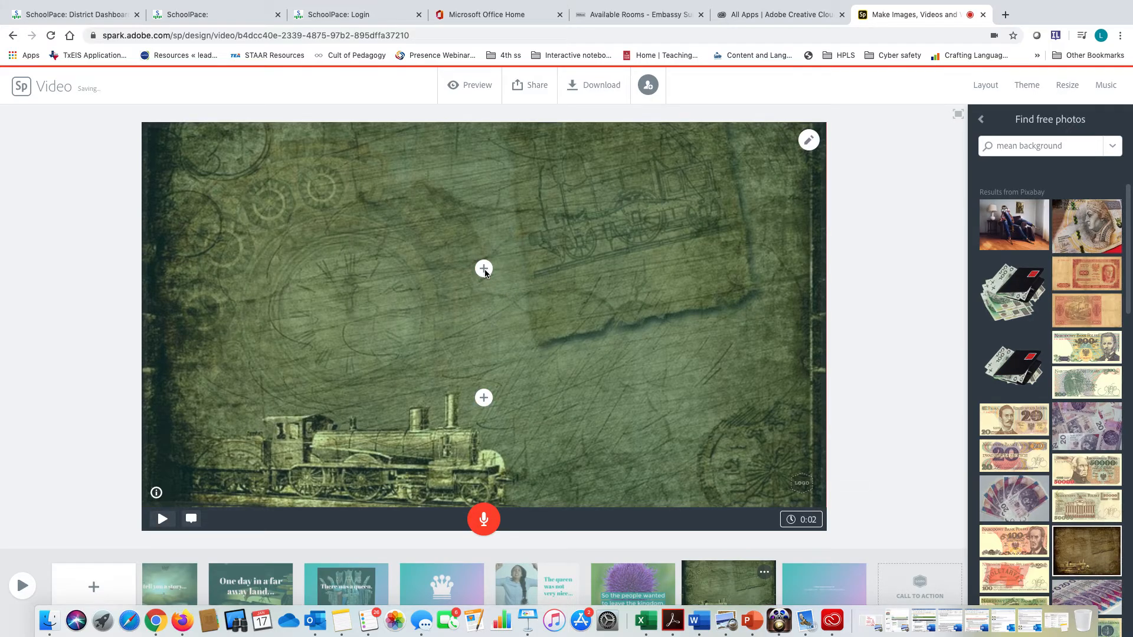
Add the title "The kingdom was empty." to the seventh slide.
{"action": "left_click", "coordinate": [485, 270]}
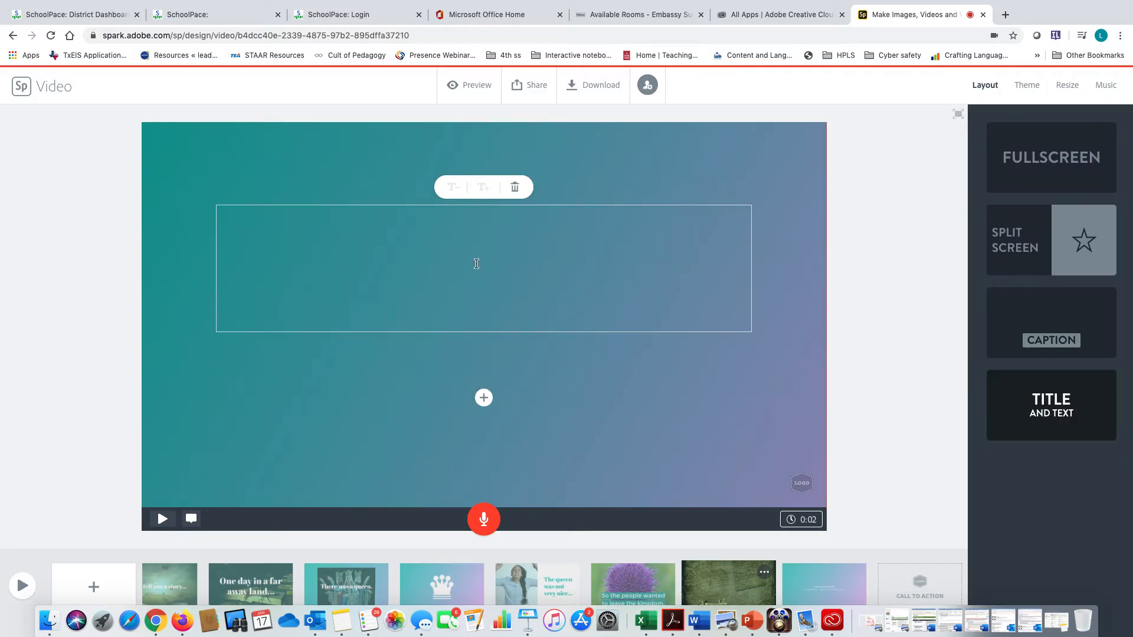
{"action": "type", "text": "The "}
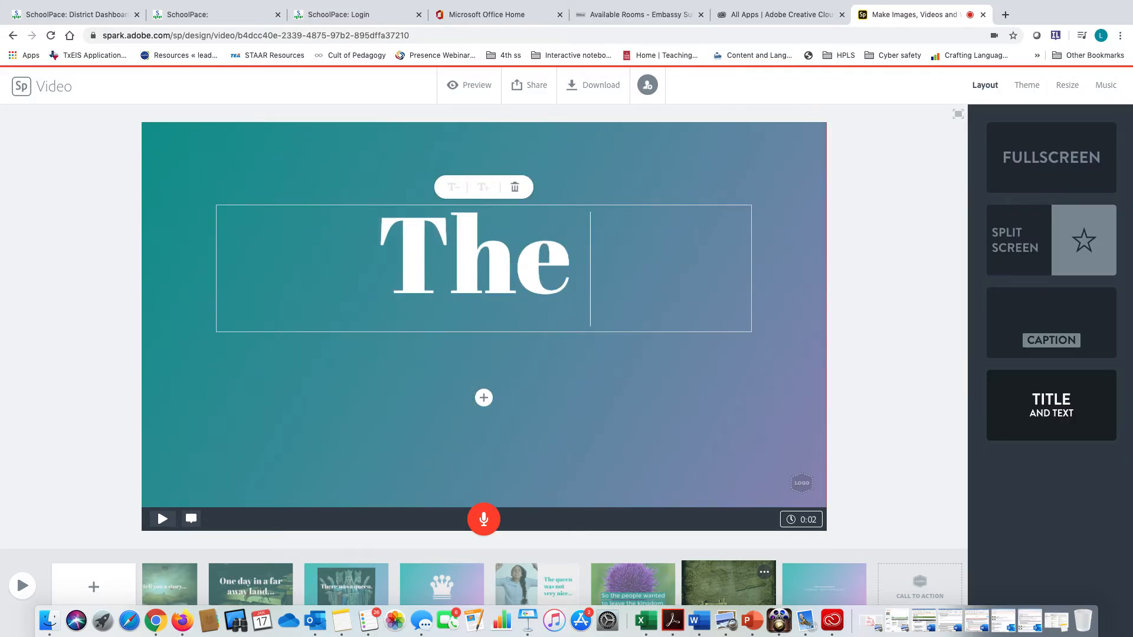
{"action": "type", "text": "kingdom was e"}
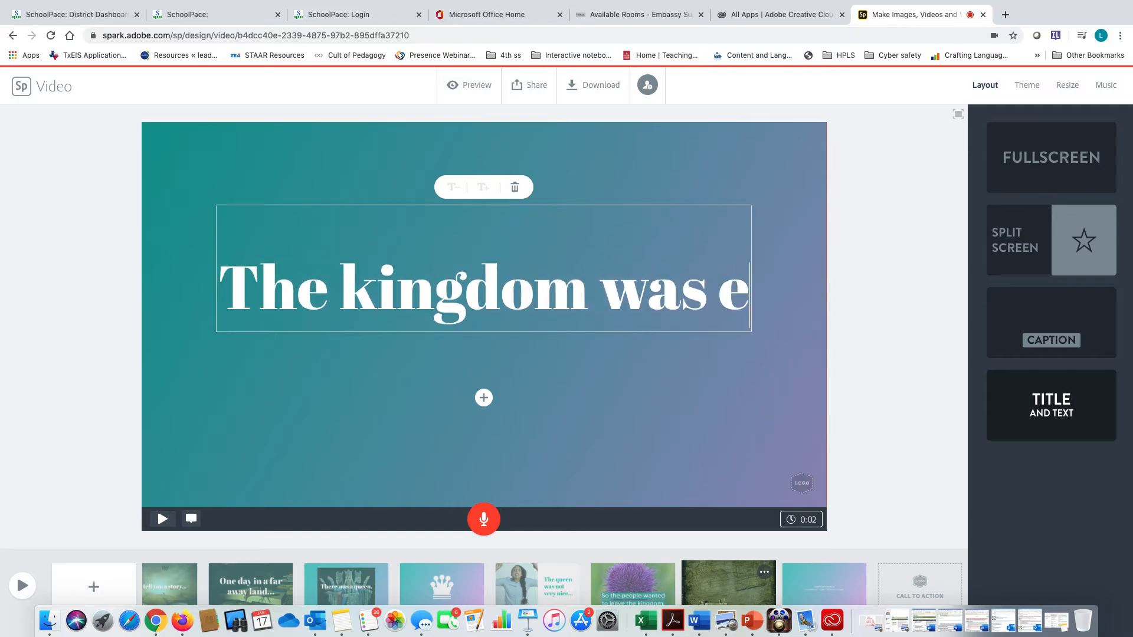
{"action": "type", "text": "mpty."}
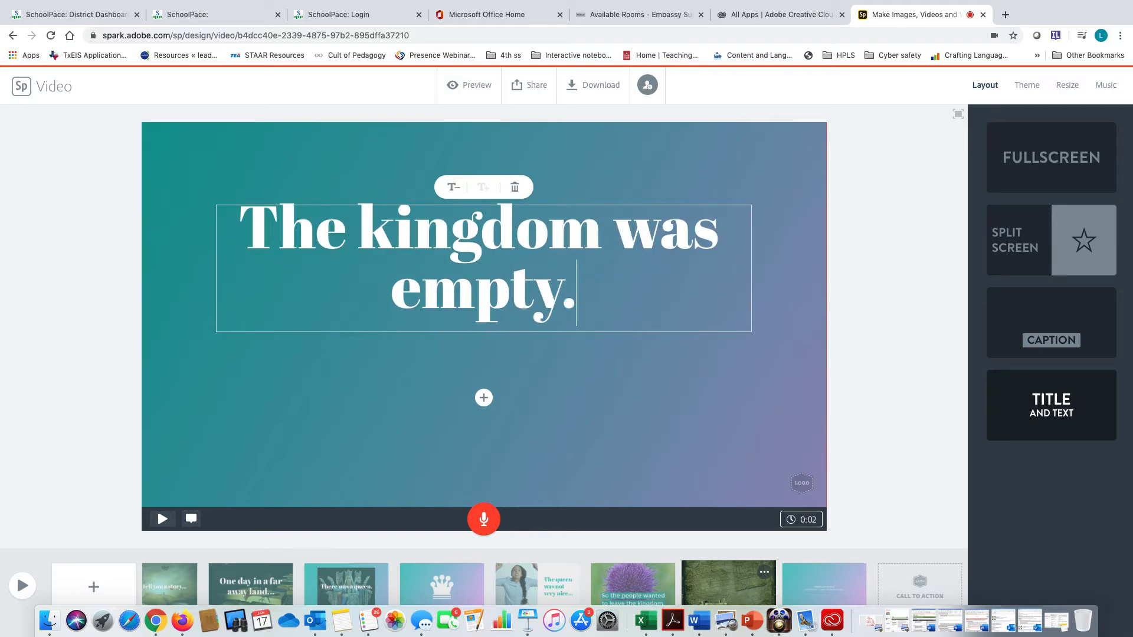
{"action": "left_click", "coordinate": [852, 374]}
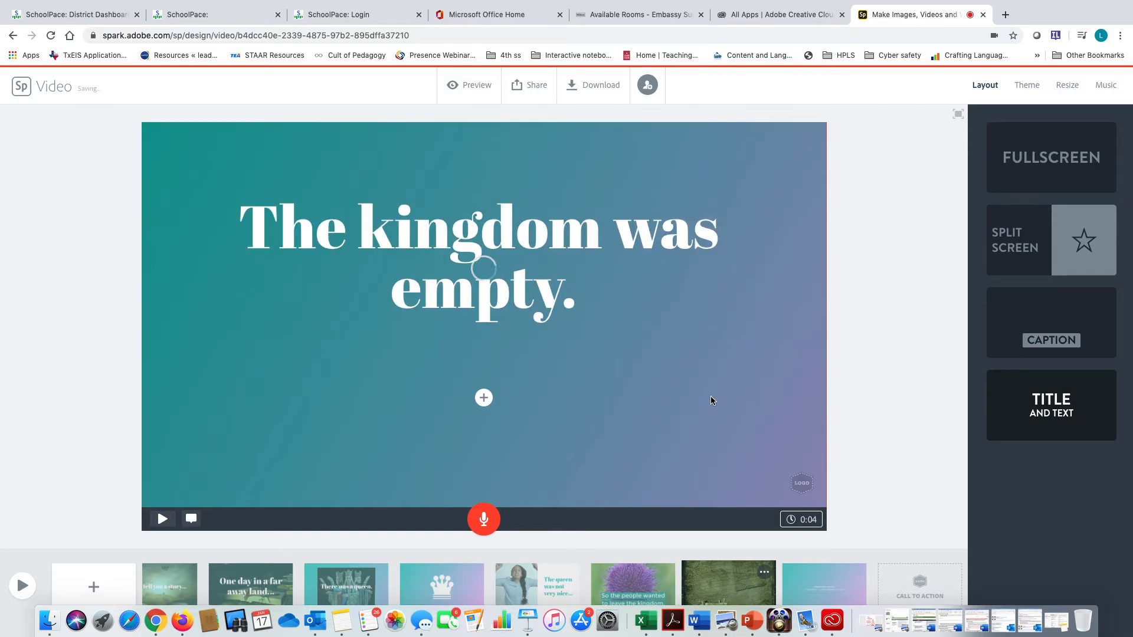
Add the text "The end." below the title on the seventh slide and open the slide's duration setting.
{"action": "left_click", "coordinate": [485, 399]}
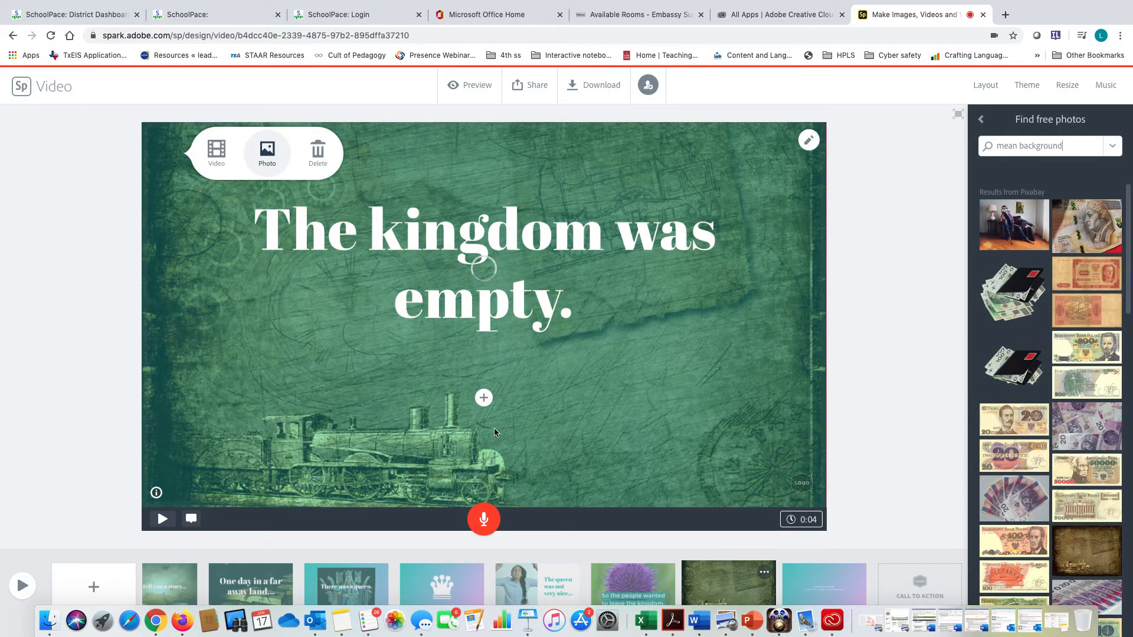
{"action": "left_click", "coordinate": [485, 400]}
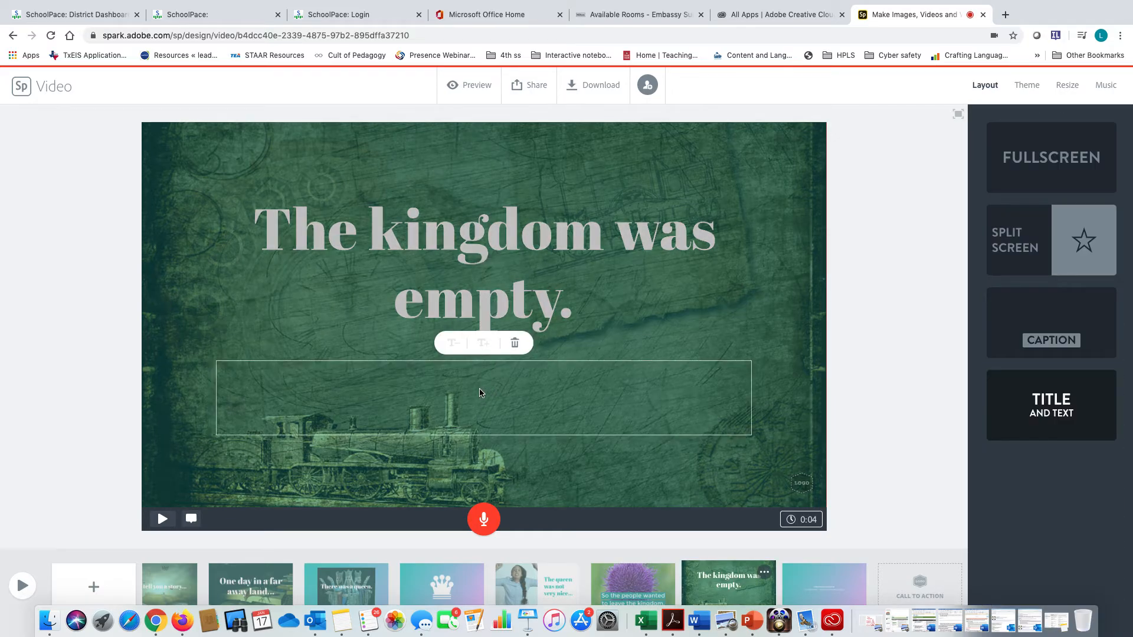
{"action": "type", "text": "The end."}
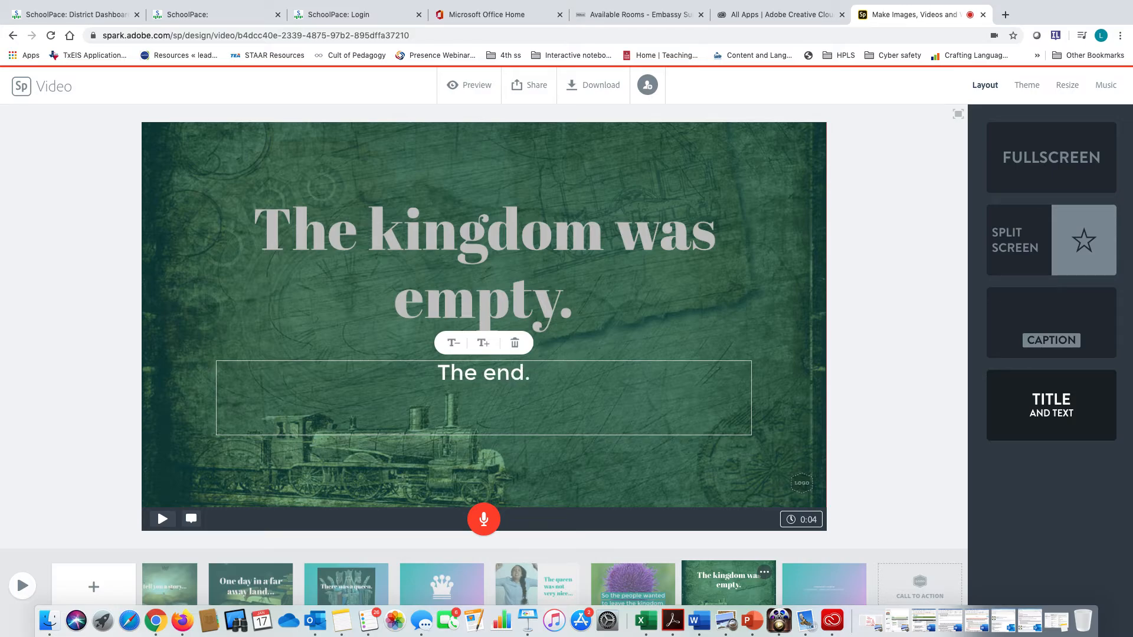
{"action": "left_click", "coordinate": [647, 295]}
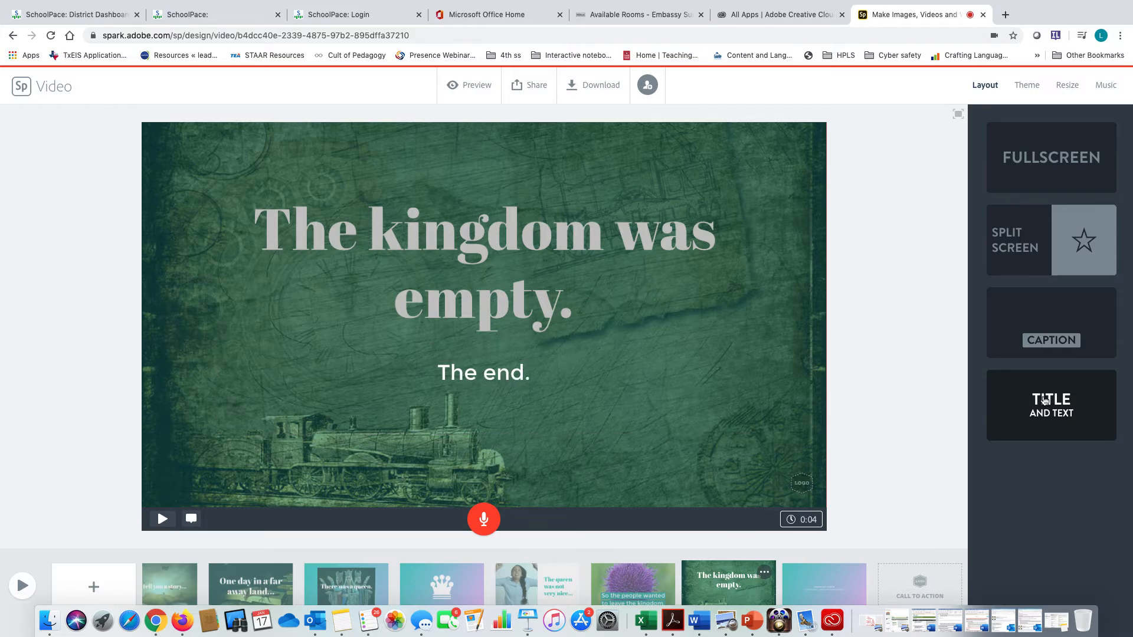
{"action": "left_click", "coordinate": [484, 232]}
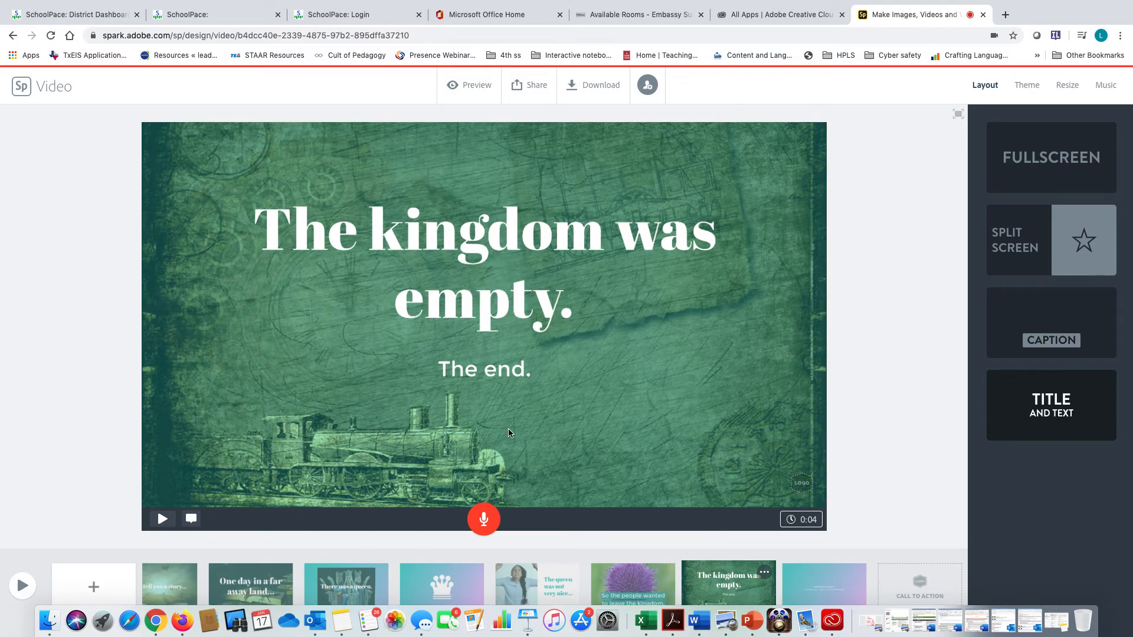
{"action": "left_click", "coordinate": [812, 522]}
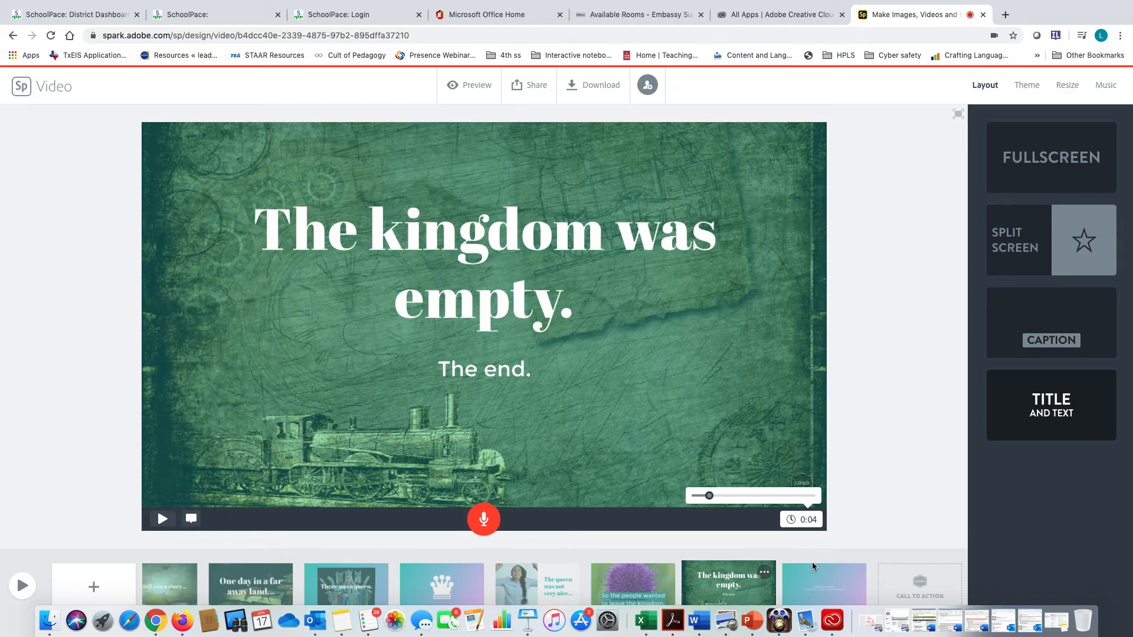
Enter "By me" as the custom credit text on the credits slide.
{"action": "left_click", "coordinate": [824, 577]}
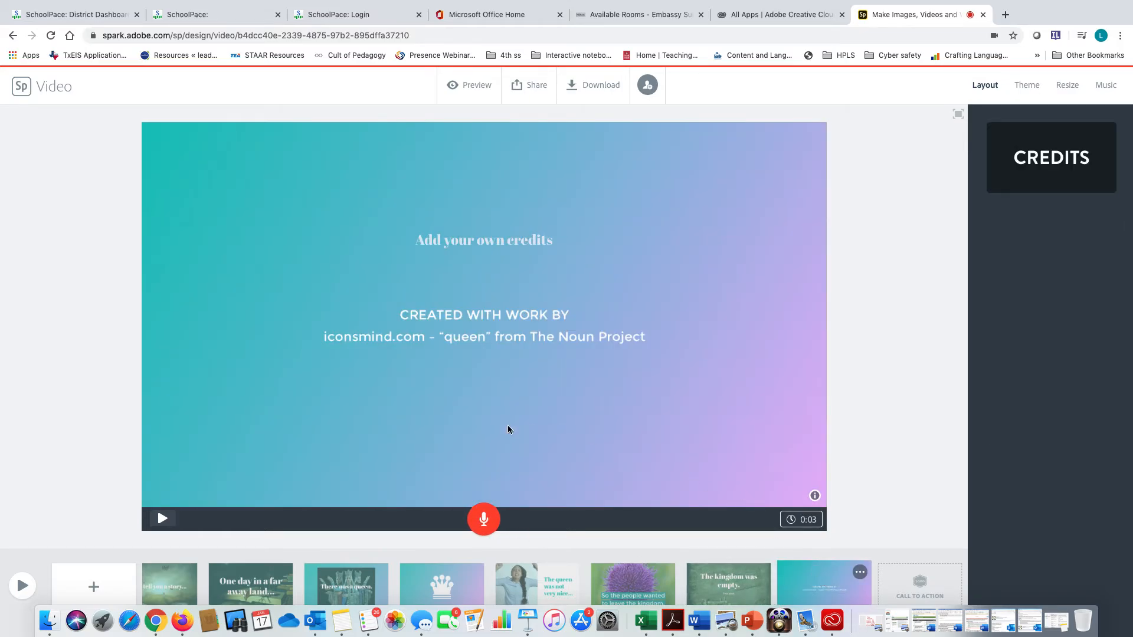
{"action": "left_click", "coordinate": [451, 242]}
{"action": "type", "text": "By t"}
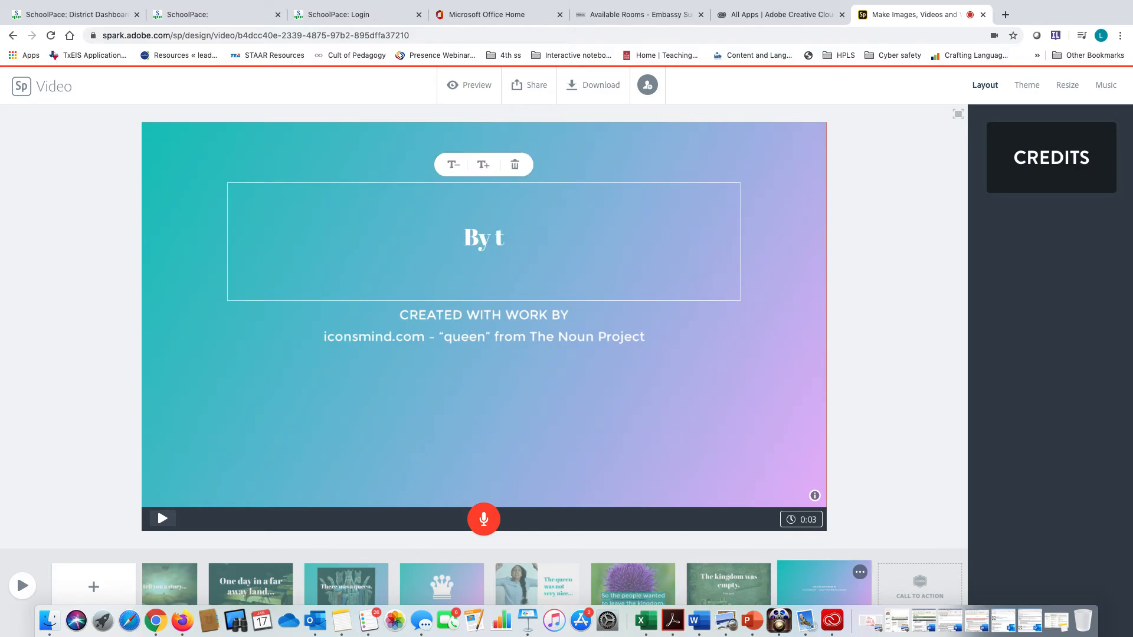
{"action": "key", "text": "BackSpace"}
{"action": "type", "text": "me"}
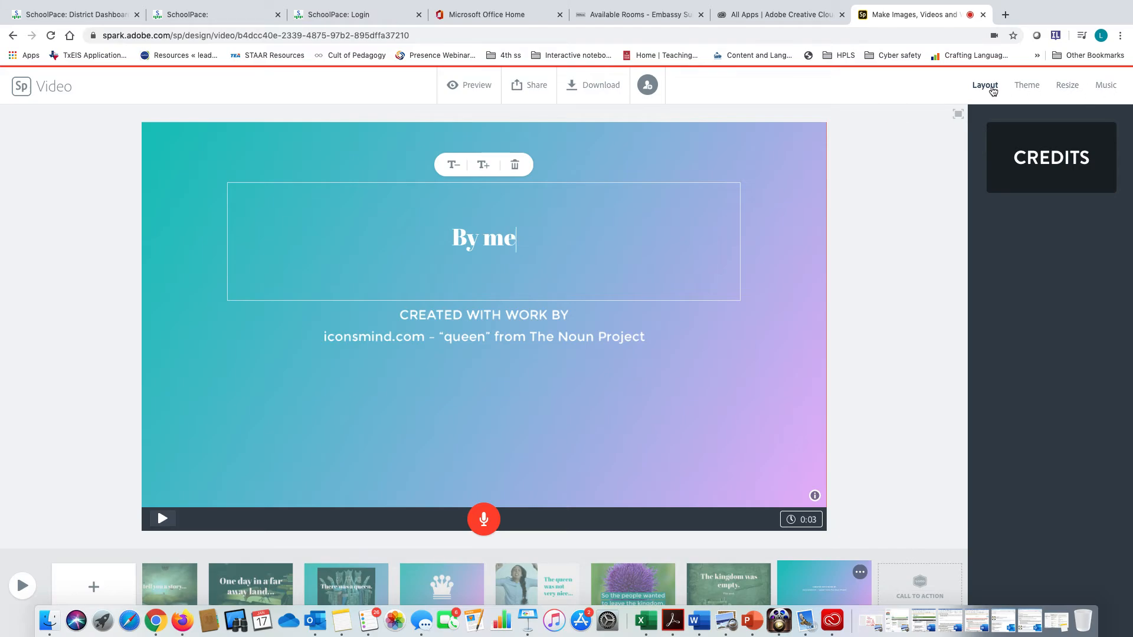
Browse the built-in soundtracks, sample Stroll in Central Park and Horror Movie, and check the option for adding personal music.
{"action": "left_click", "coordinate": [1104, 87]}
{"action": "mouse_move", "coordinate": [1046, 219]}
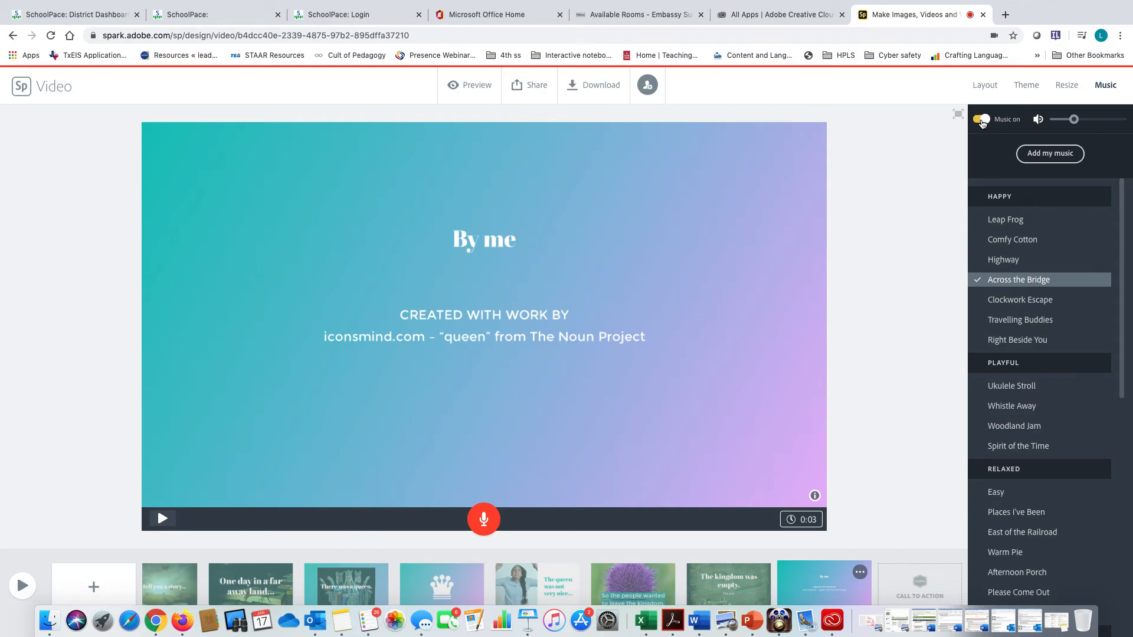
{"action": "mouse_move", "coordinate": [1005, 412]}
{"action": "scroll", "coordinate": [982, 410], "scroll_direction": "down", "scroll_amount": 15}
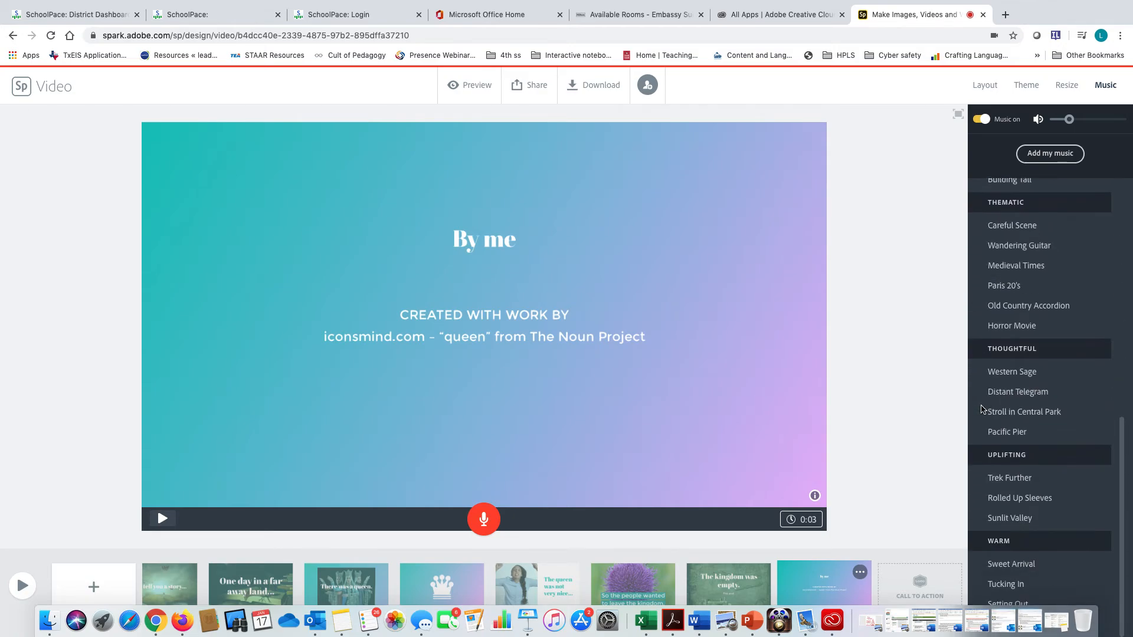
{"action": "left_click", "coordinate": [979, 413]}
{"action": "left_click", "coordinate": [978, 327]}
{"action": "left_click", "coordinate": [1045, 154]}
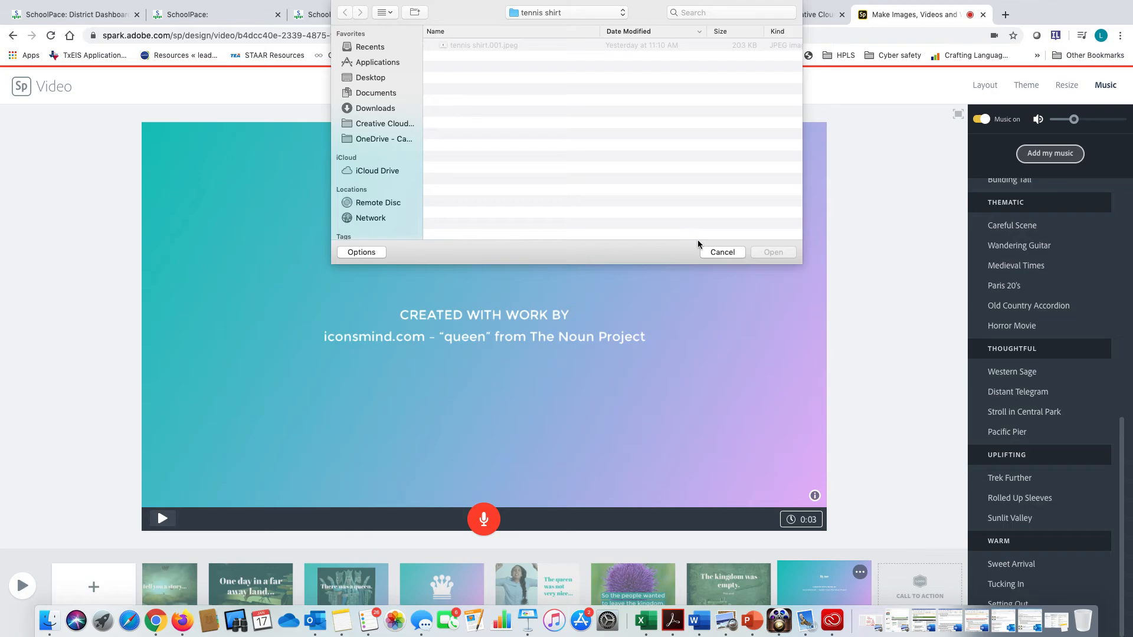
{"action": "left_click", "coordinate": [717, 253]}
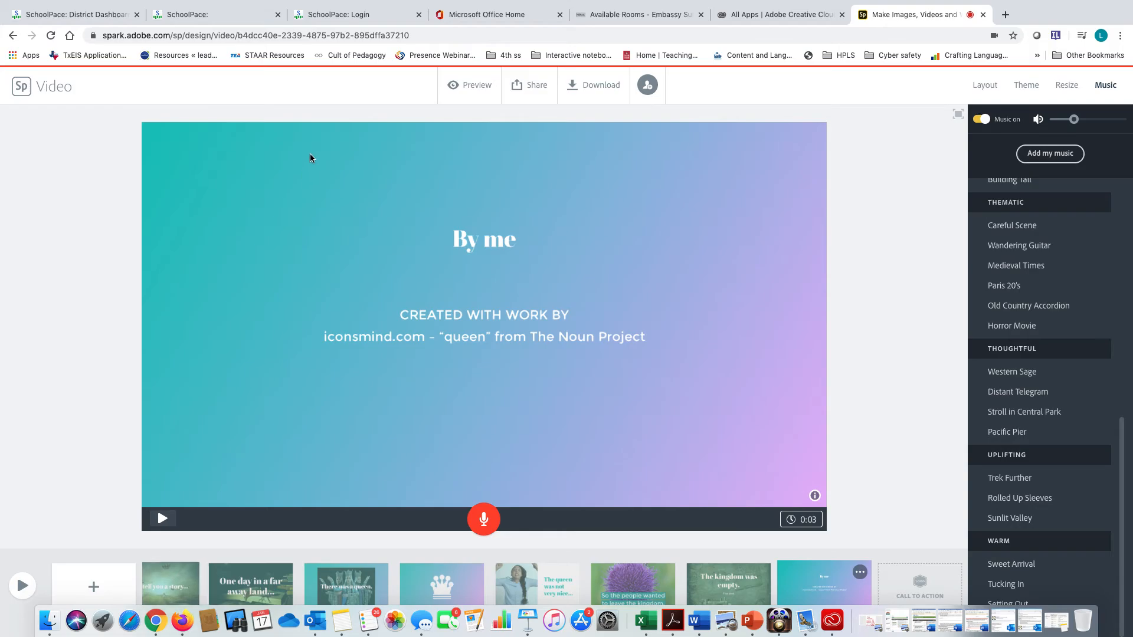
View the full video preview, return to the editor and sample the Horror Movie soundtrack.
{"action": "left_click", "coordinate": [462, 84]}
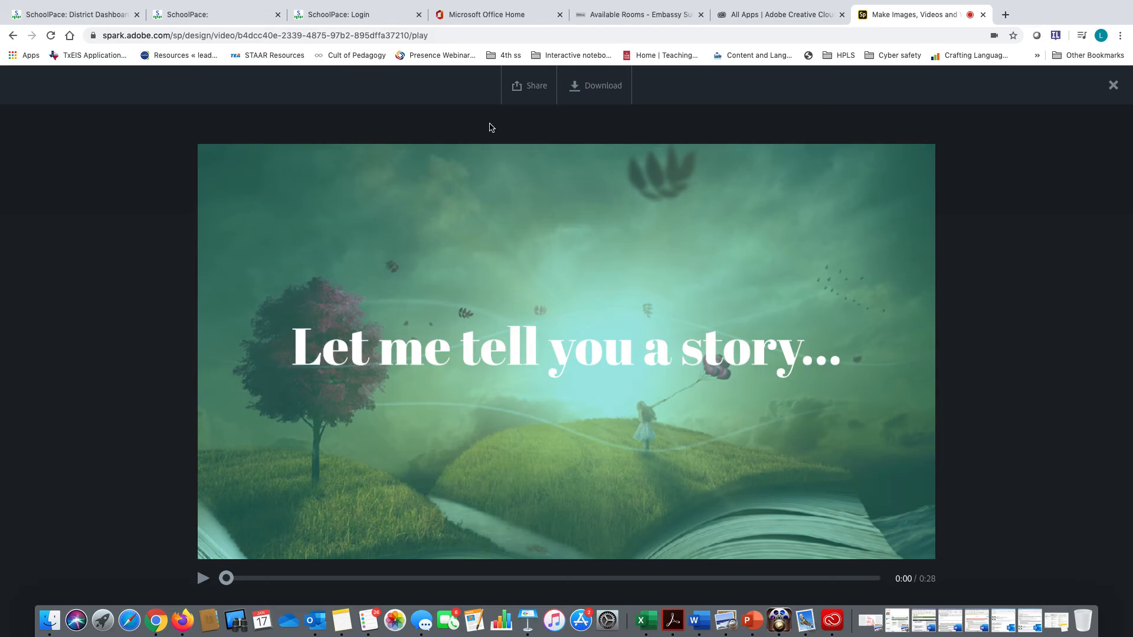
{"action": "left_click", "coordinate": [1117, 88]}
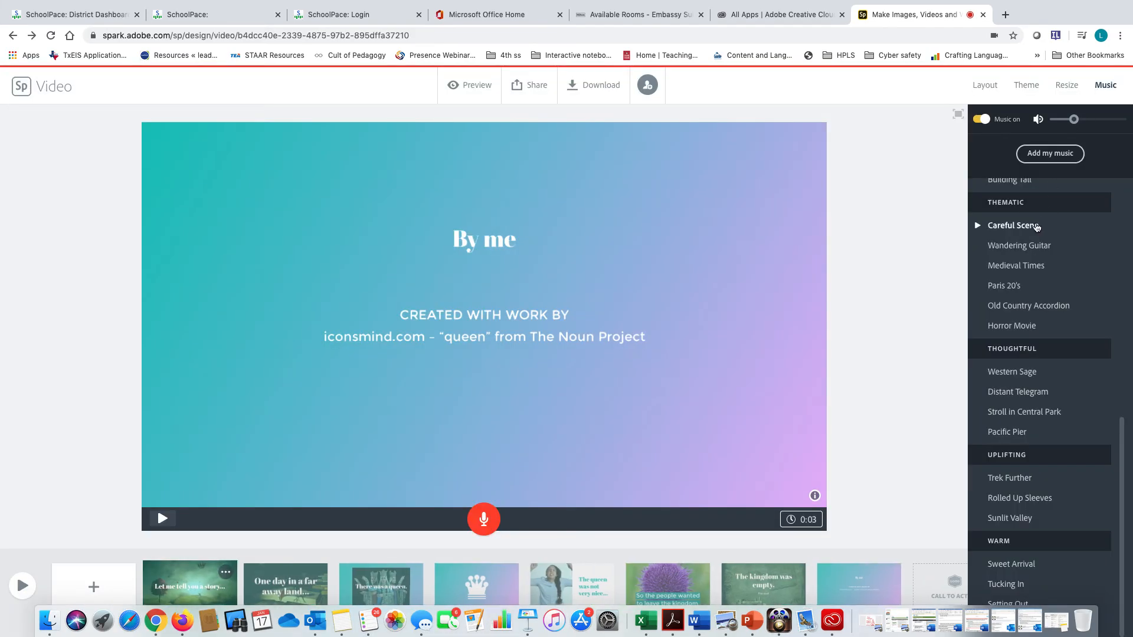
{"action": "left_click", "coordinate": [1003, 432]}
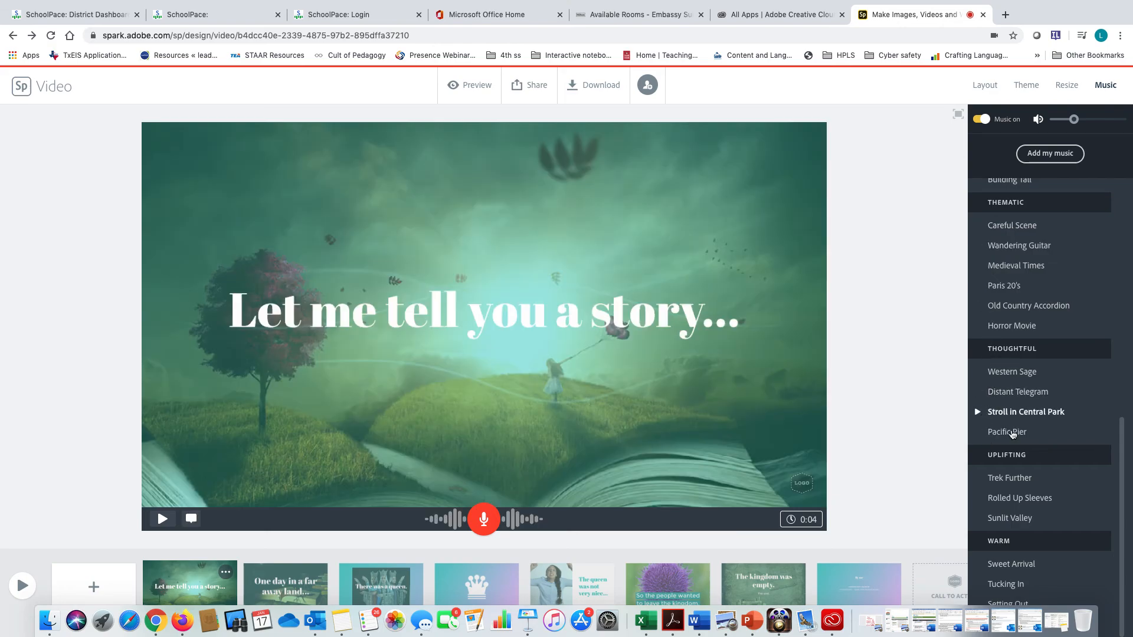
{"action": "left_click", "coordinate": [977, 327]}
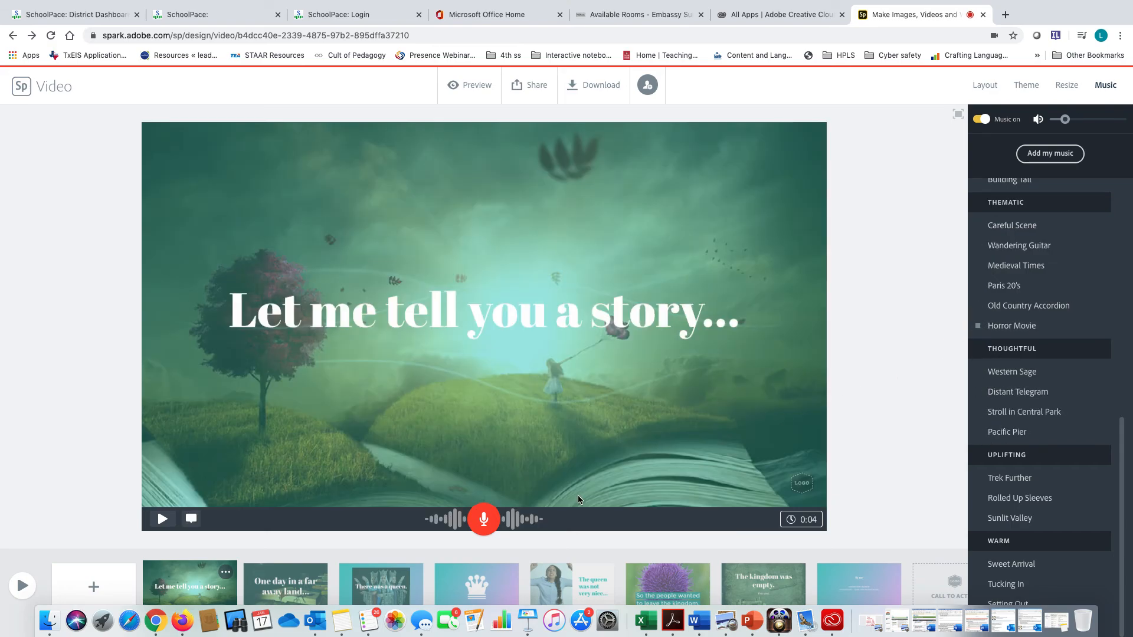
{"action": "left_click", "coordinate": [199, 583]}
{"action": "left_click", "coordinate": [978, 327]}
{"action": "left_click", "coordinate": [979, 328]}
Try to publish the video under the Education category by creating a share link.
{"action": "left_click", "coordinate": [532, 86]}
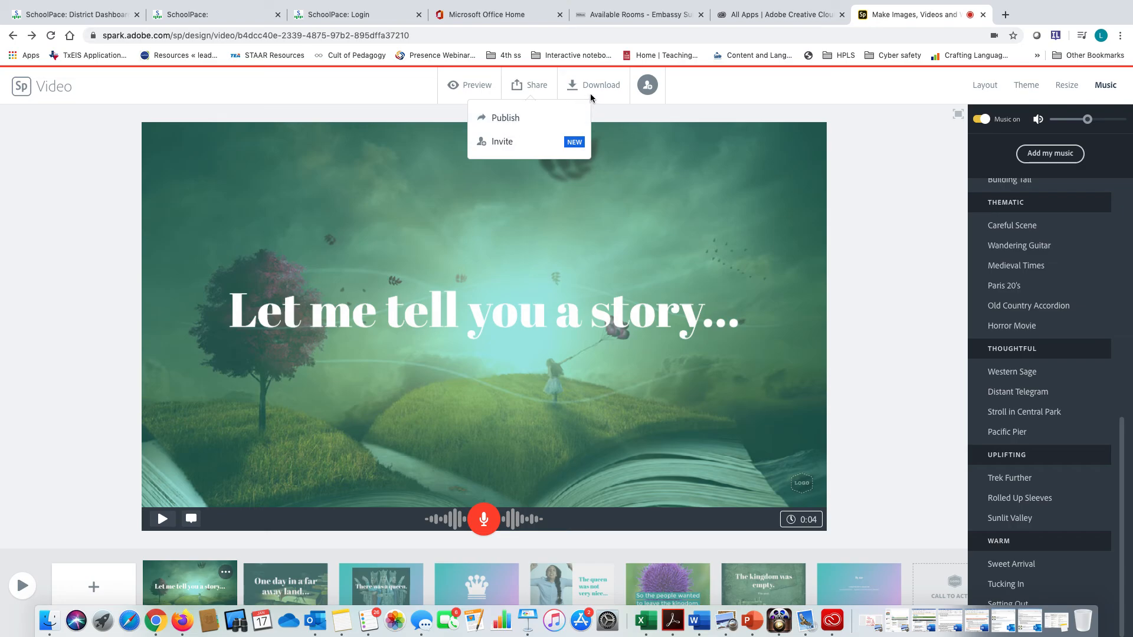
{"action": "left_click", "coordinate": [519, 121]}
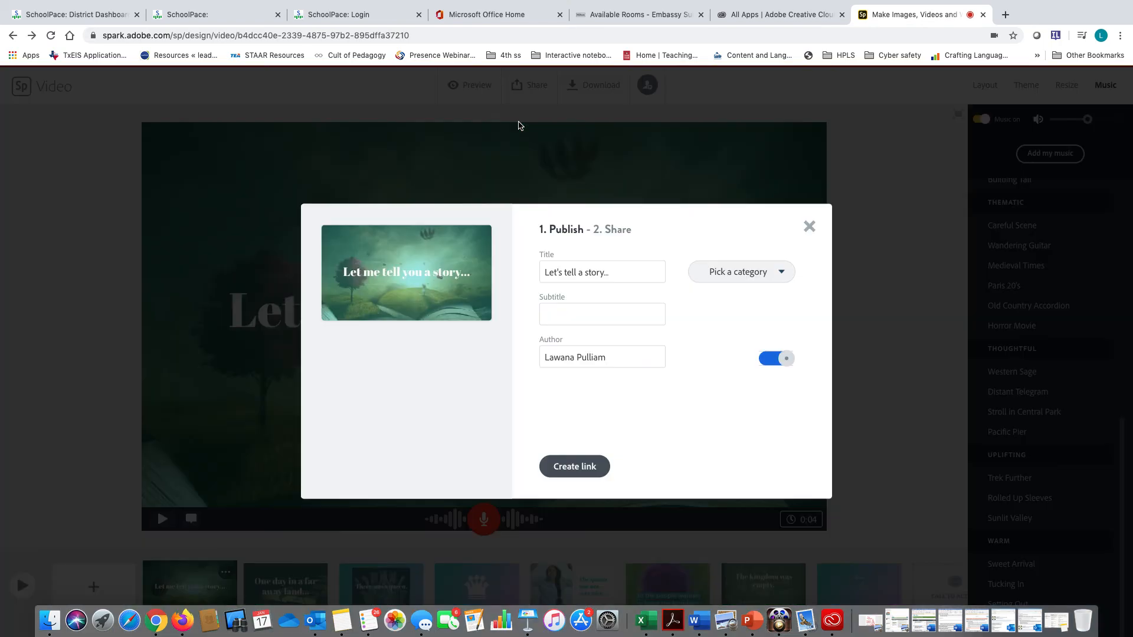
{"action": "left_click", "coordinate": [728, 272]}
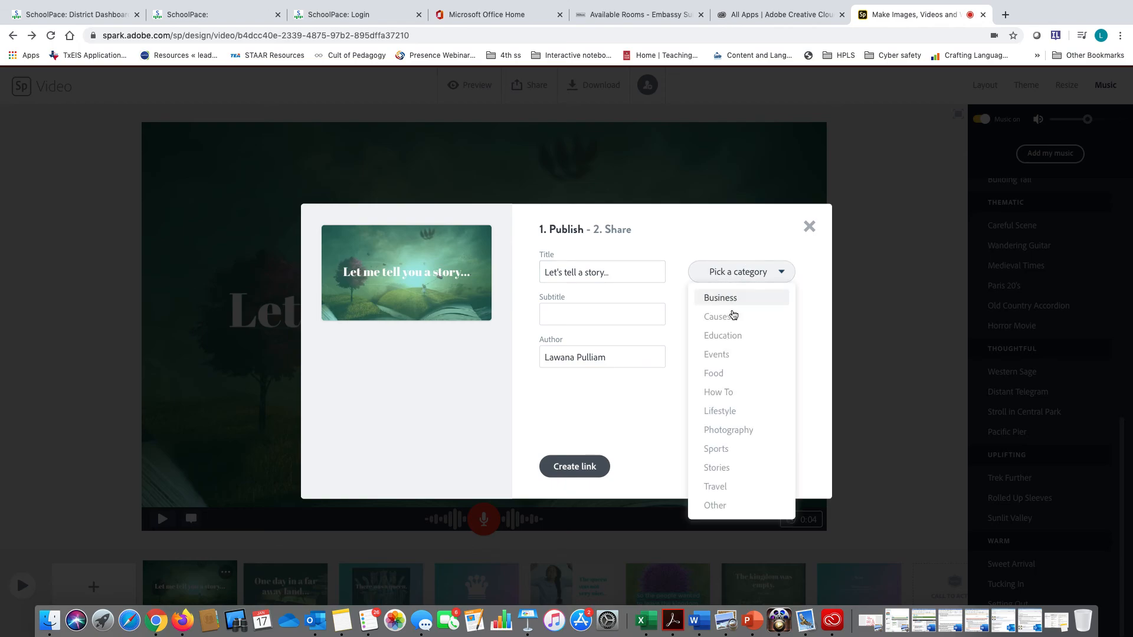
{"action": "left_click", "coordinate": [731, 345]}
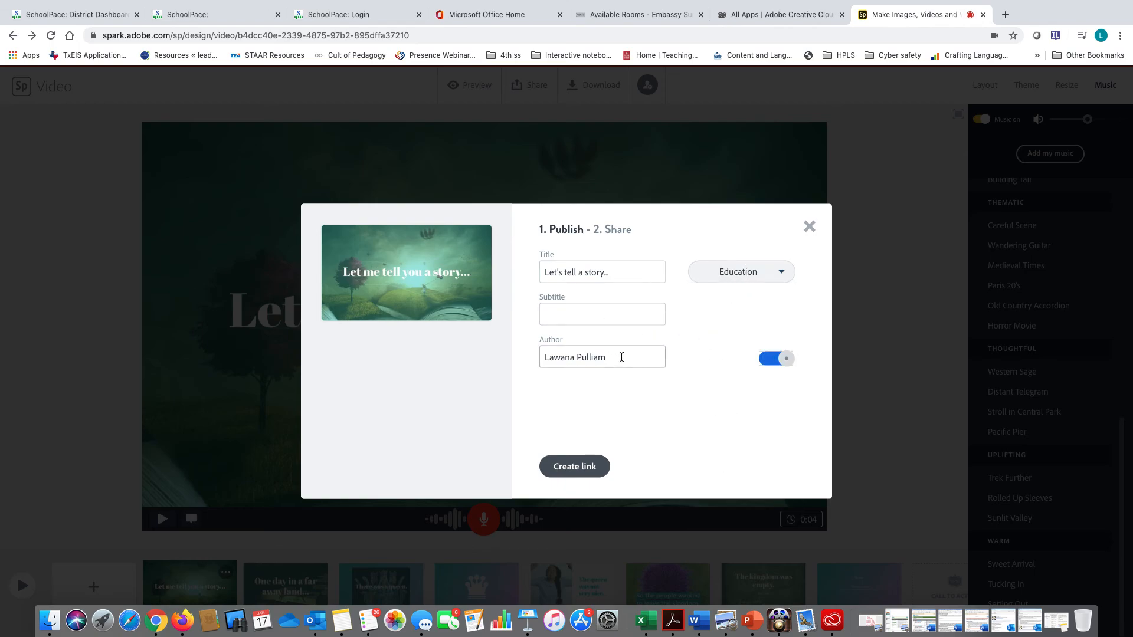
{"action": "left_click", "coordinate": [584, 466]}
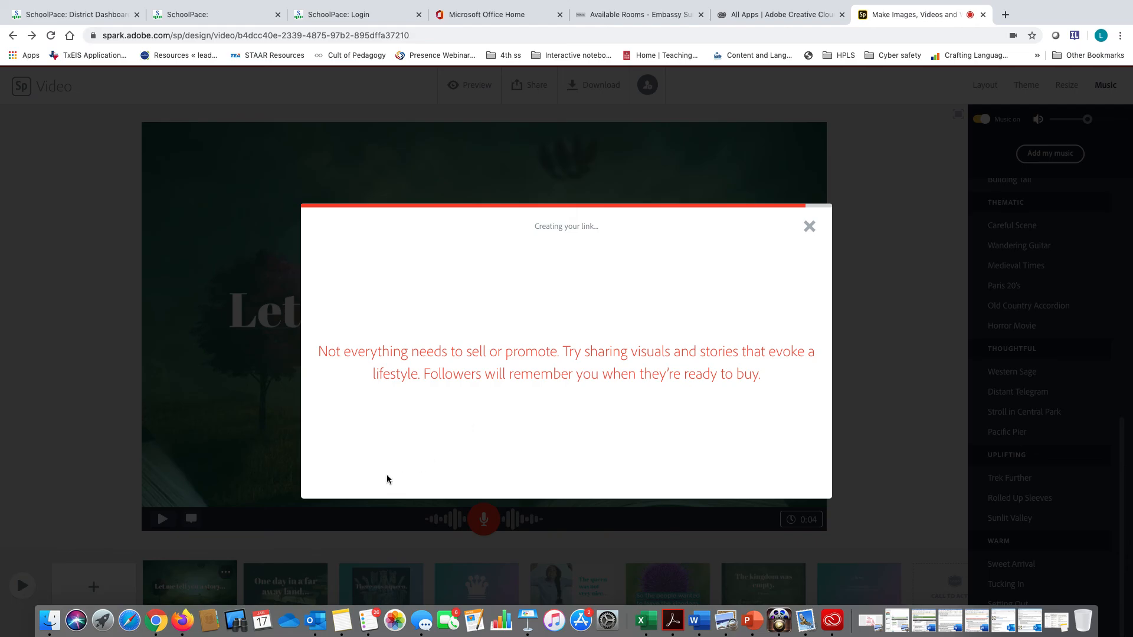
{"action": "left_click", "coordinate": [809, 226]}
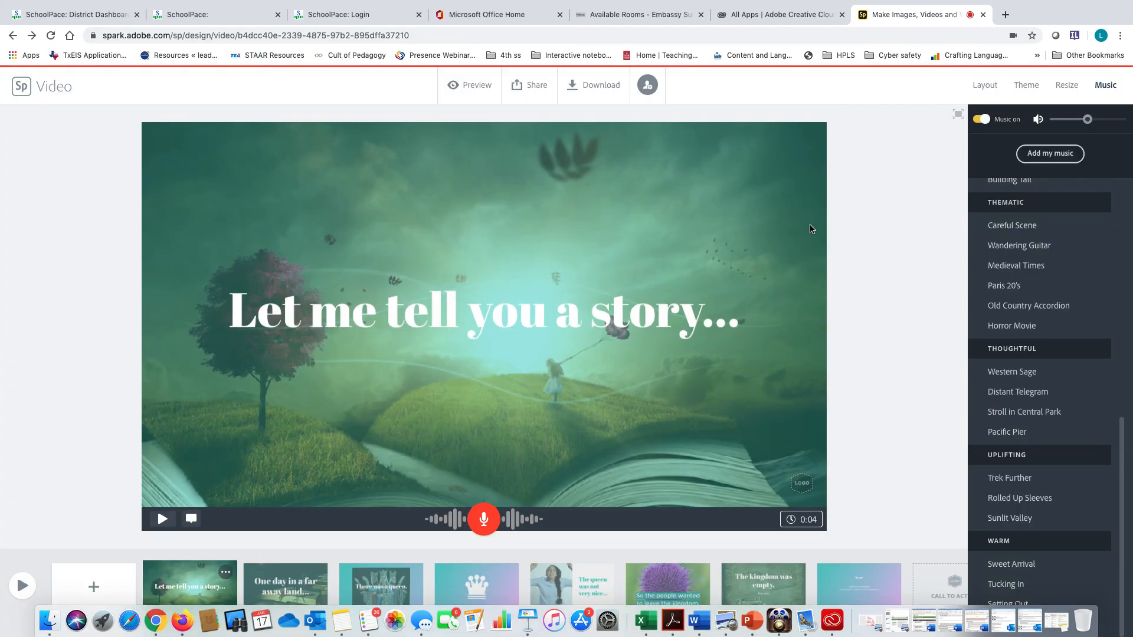
Add a blank slide and move it between the crown icon slide and the split-screen queen slide.
{"action": "left_click", "coordinate": [226, 572]}
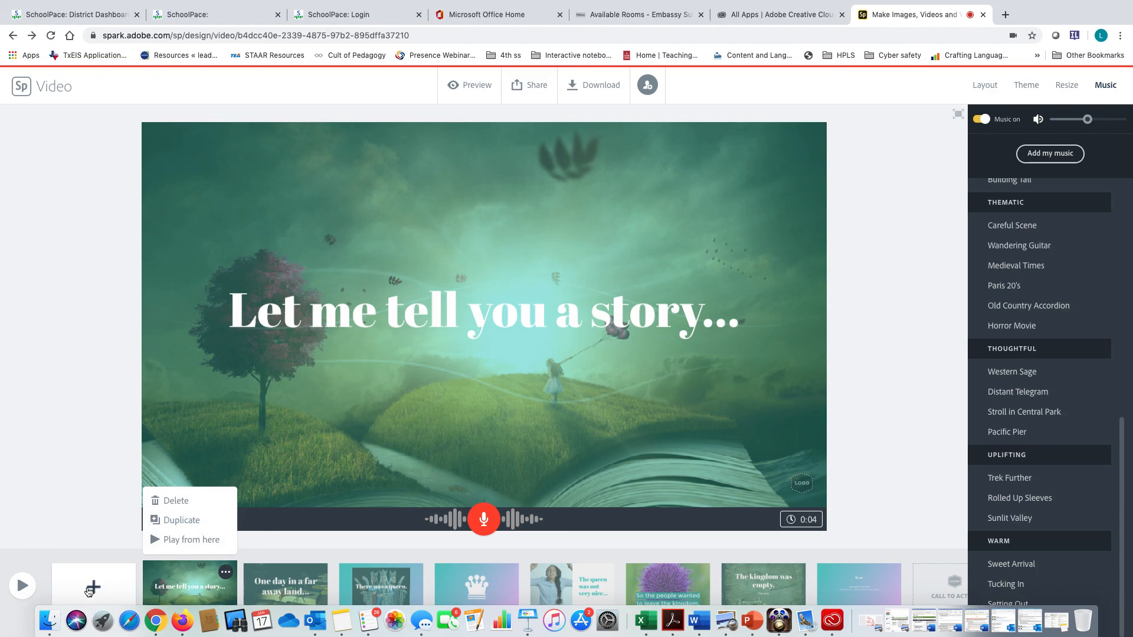
{"action": "left_click", "coordinate": [94, 590]}
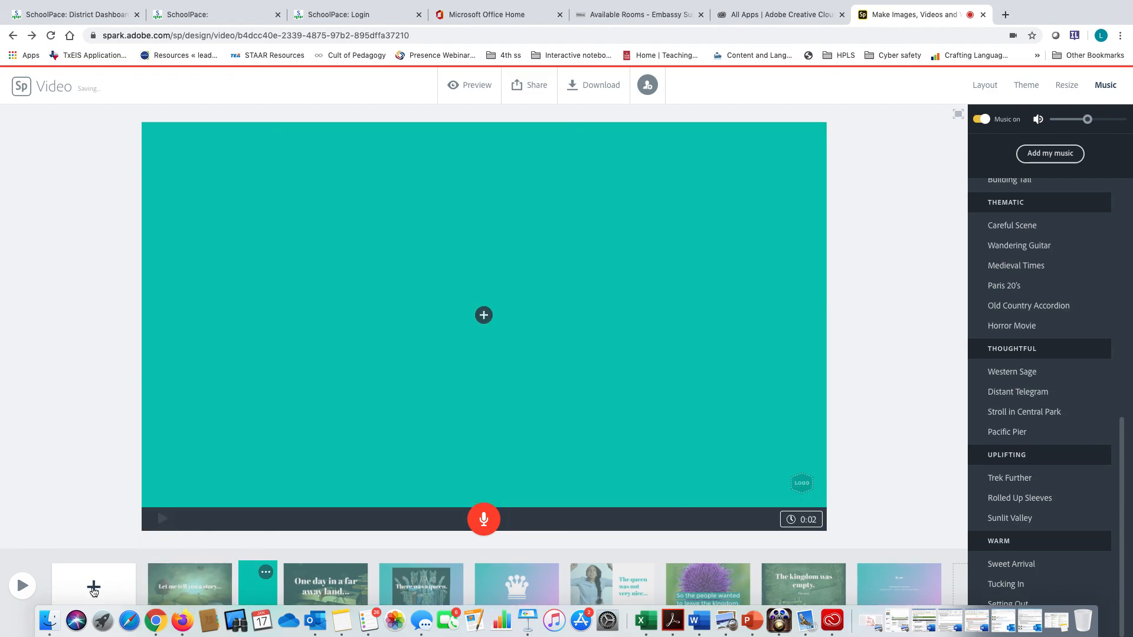
{"action": "left_click_drag", "start_coordinate": [304, 585], "coordinate": [543, 590]}
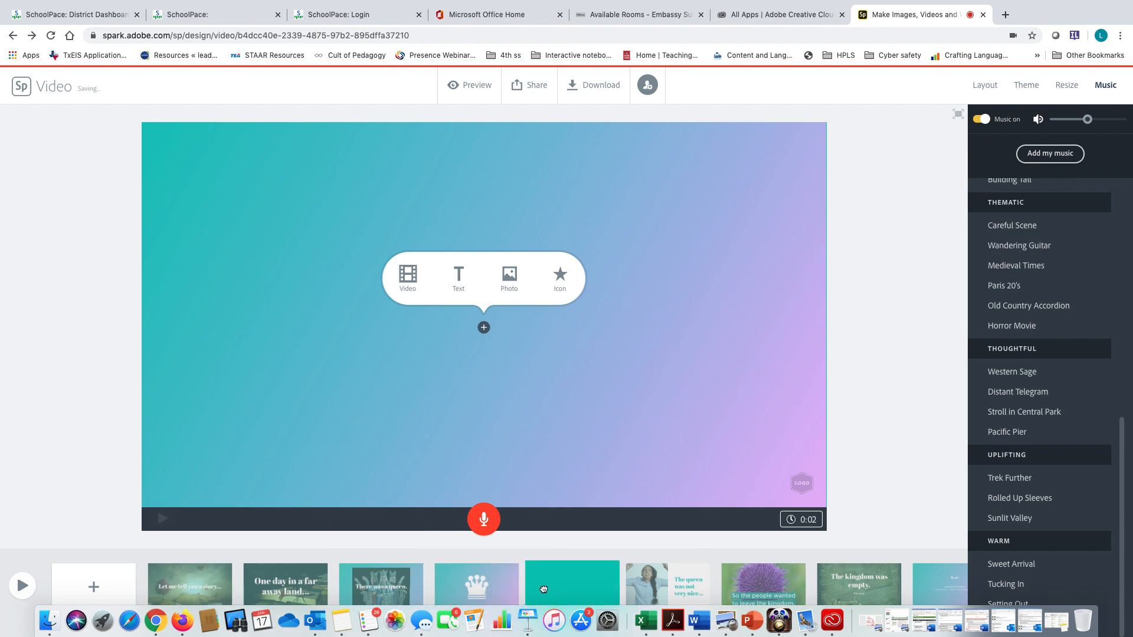
{"action": "left_click", "coordinate": [917, 511]}
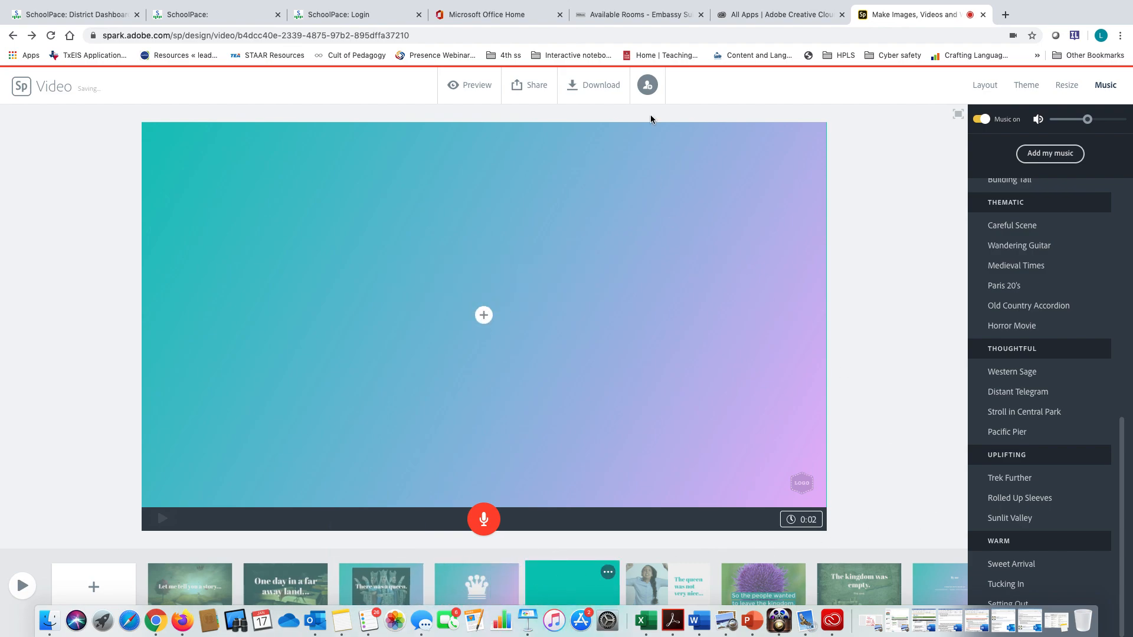